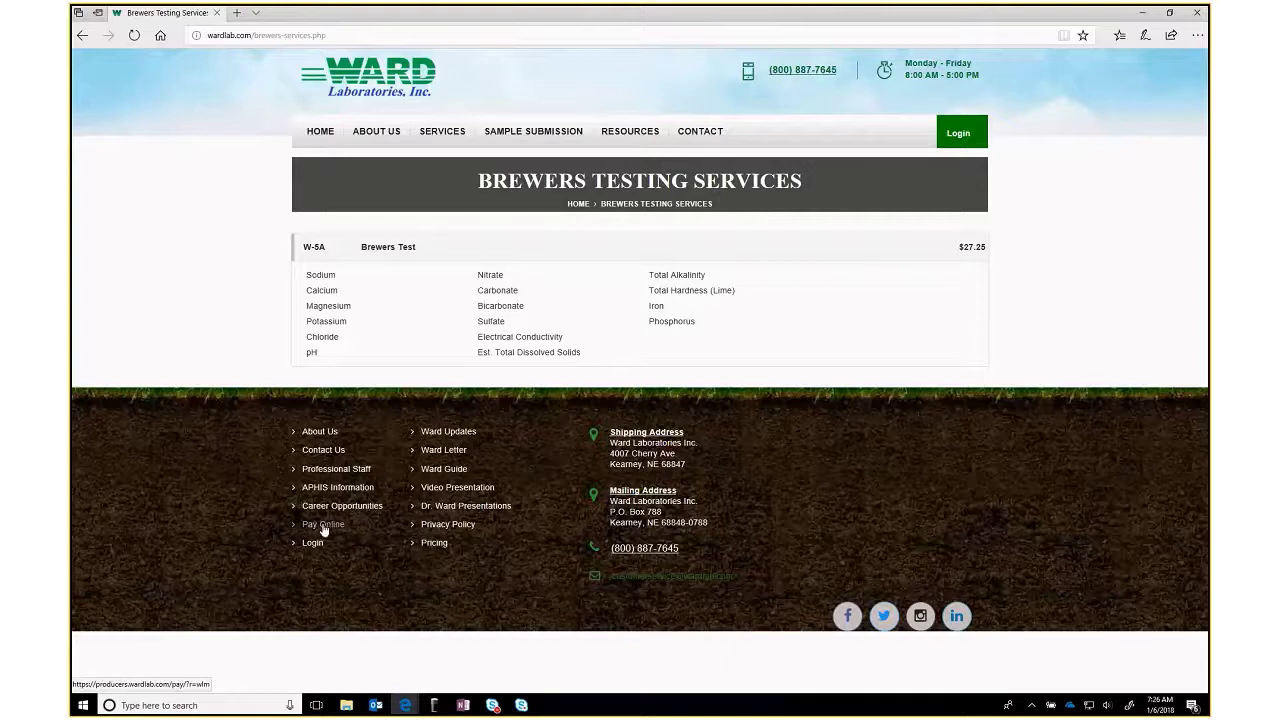
- Open the online order form for a Brewer's / Water Test Kit and review its kit, billing and shipping fields
click(323, 528)
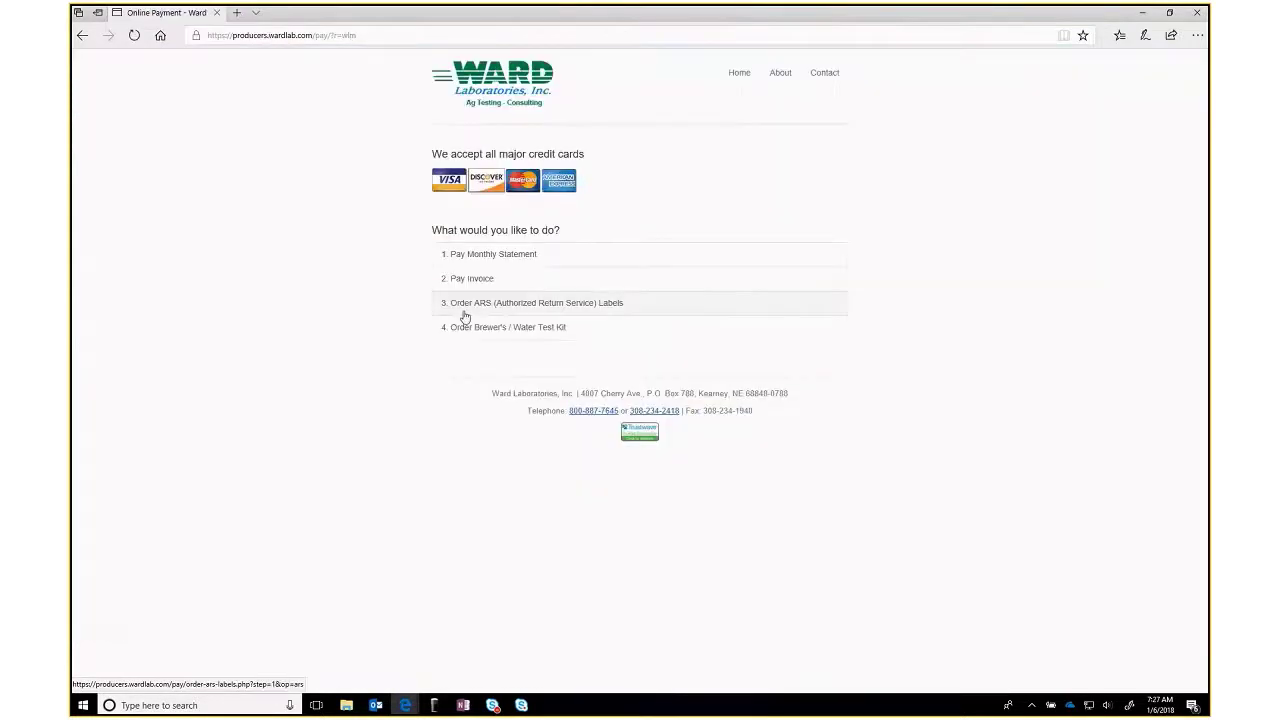
click(485, 330)
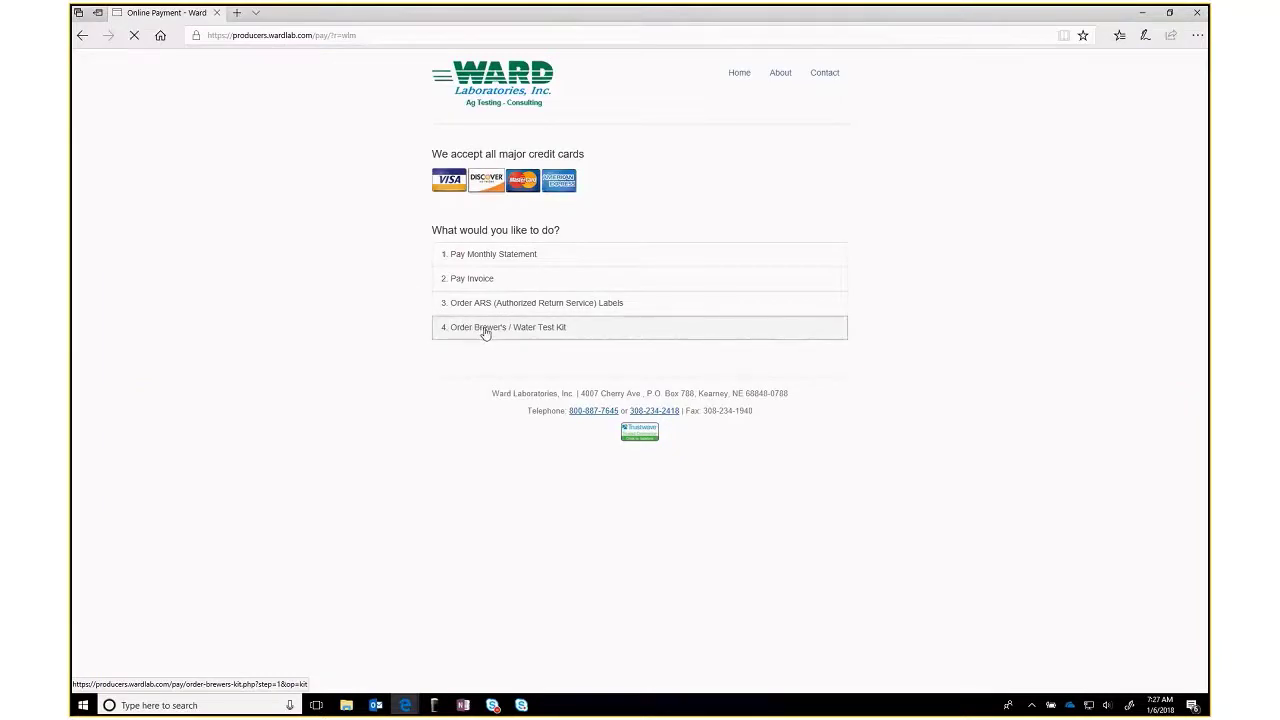
scroll(407, 348, down, 2)
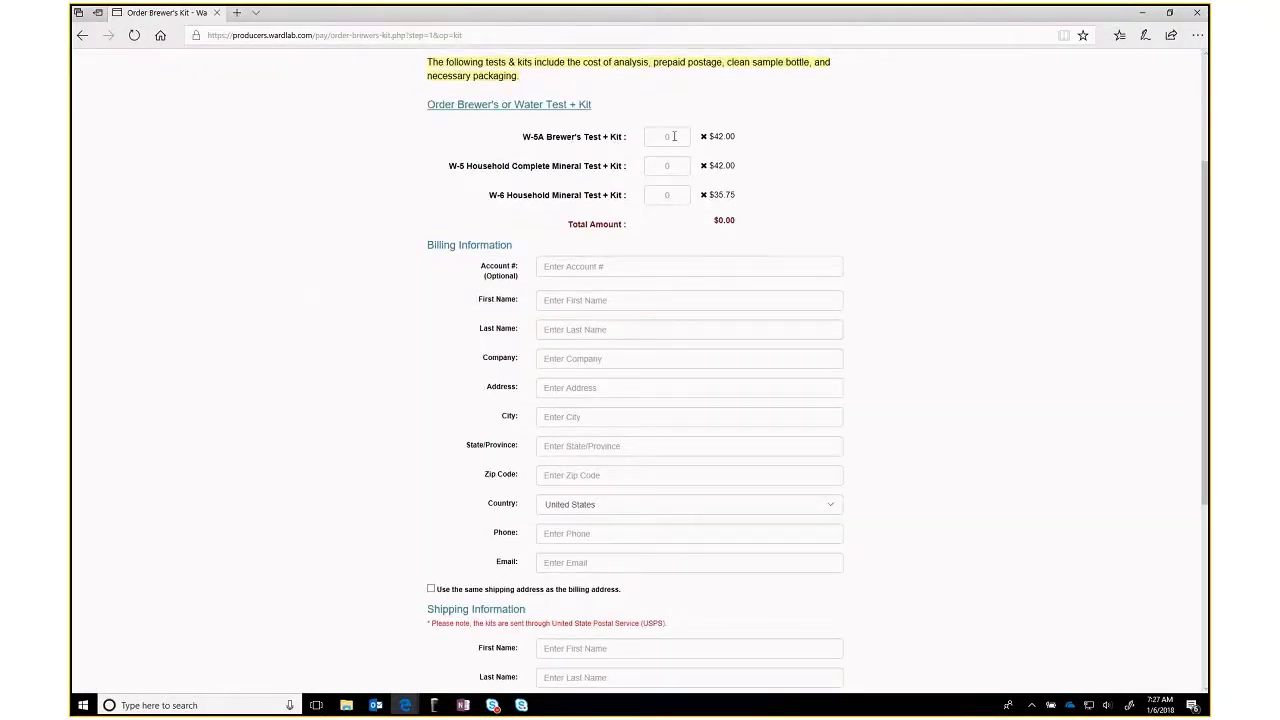
scroll(560, 258, down, 1)
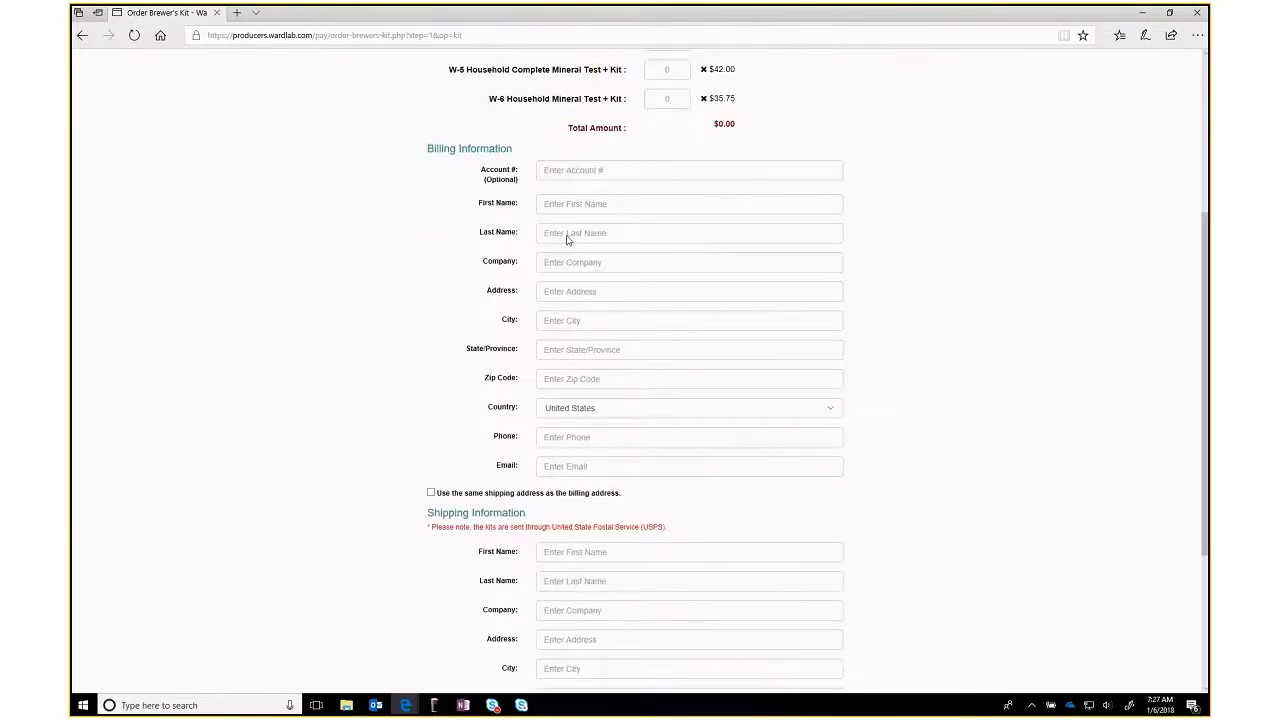
scroll(584, 380, down, 3)
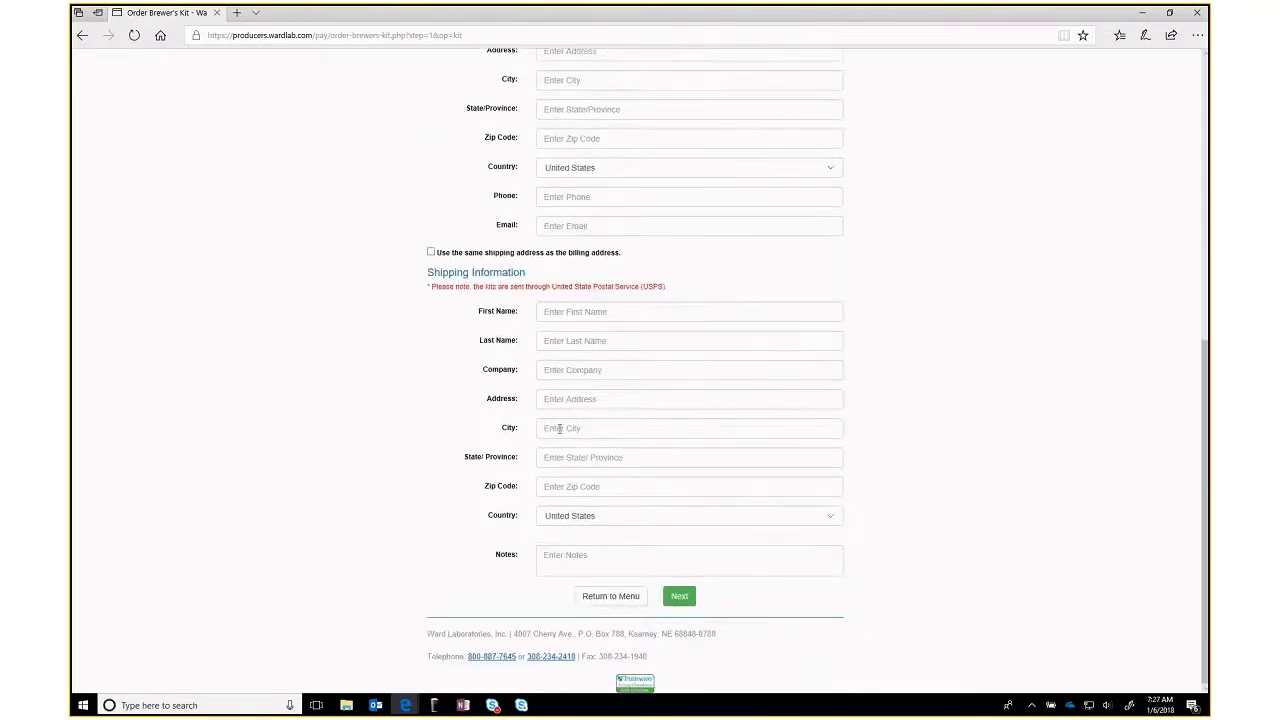
scroll(464, 478, up, 1)
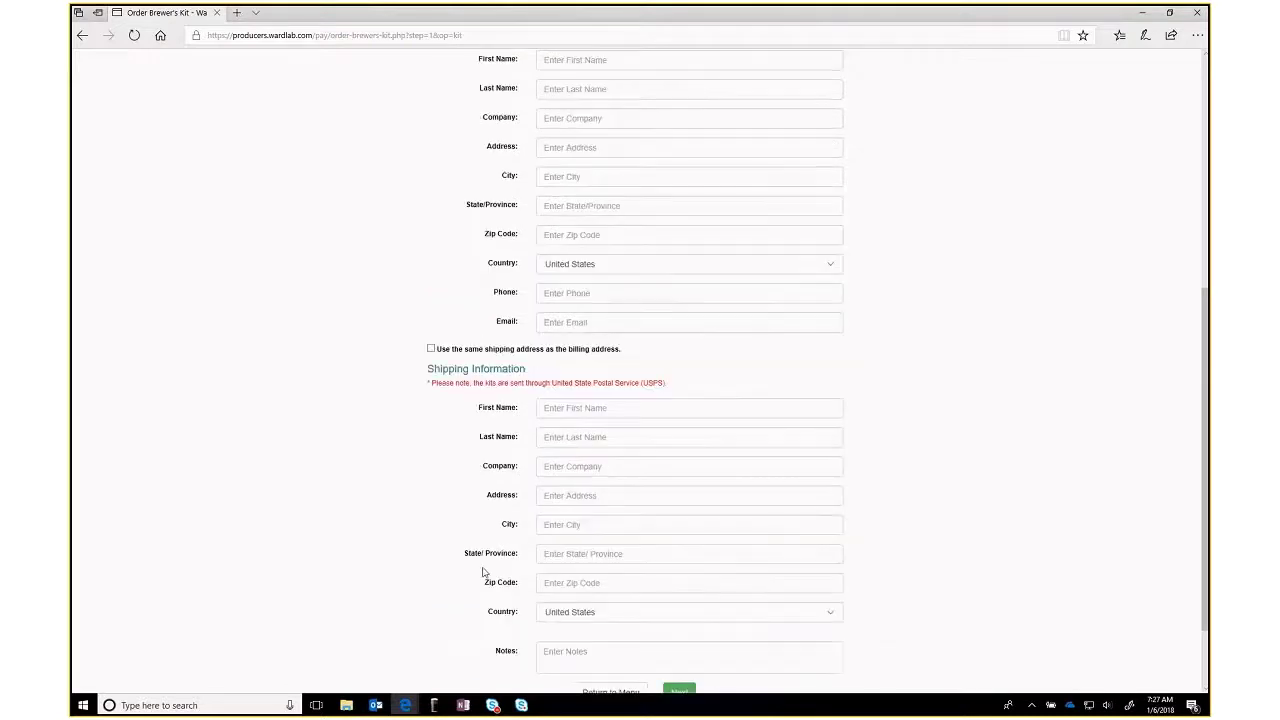
- Switch to OneNote and examine the lab's water report on the Water Adjustments page
mouse_move(462, 708)
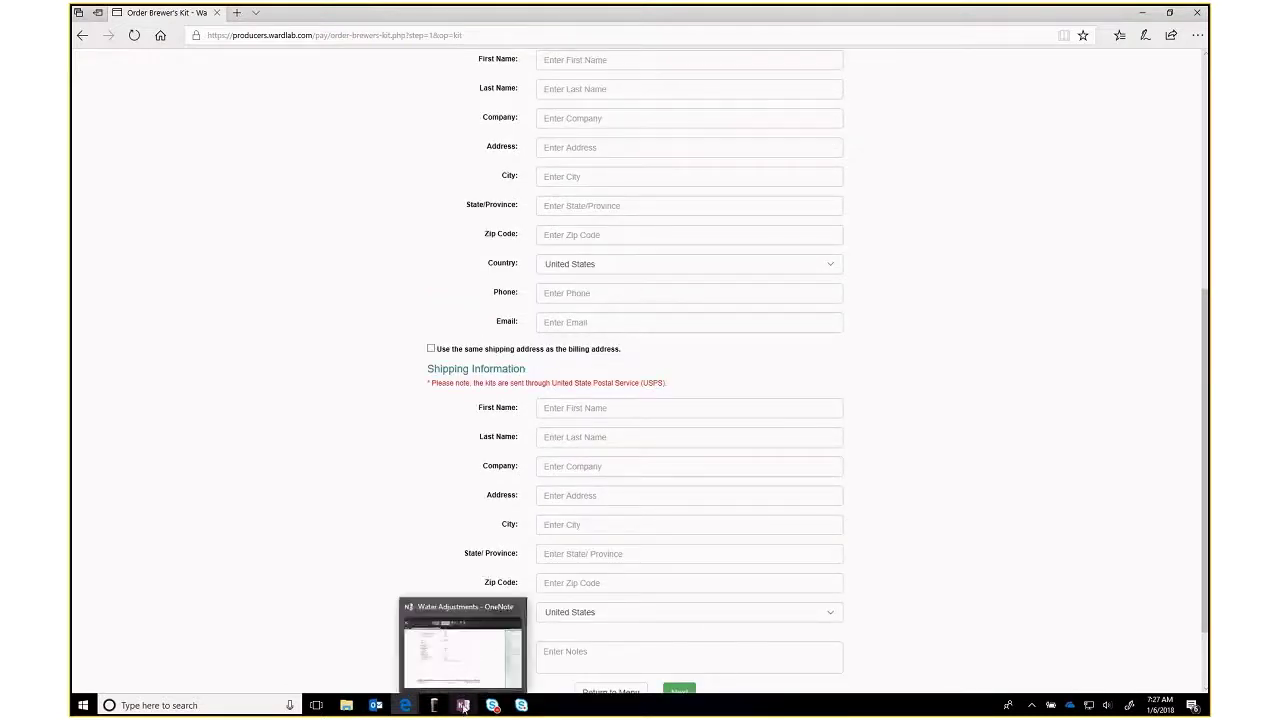
click(476, 668)
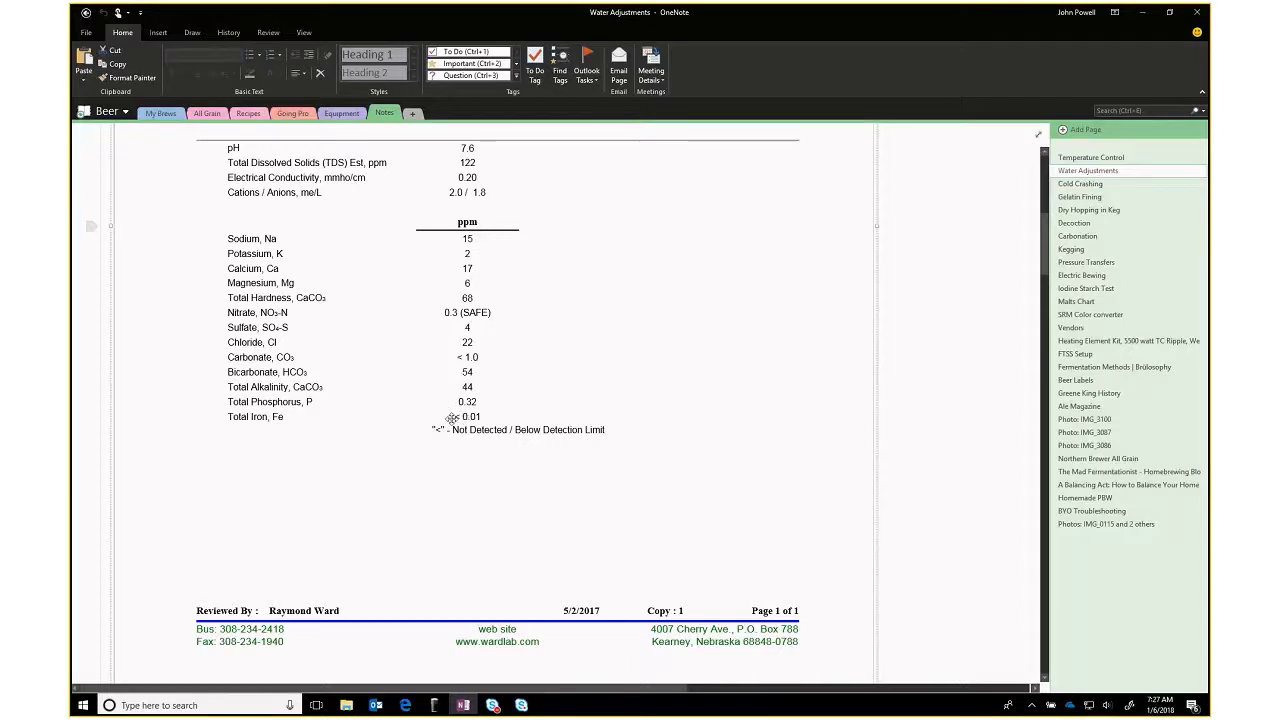
- Switch to BeerSmith and add a new water record named My Base Water
click(434, 705)
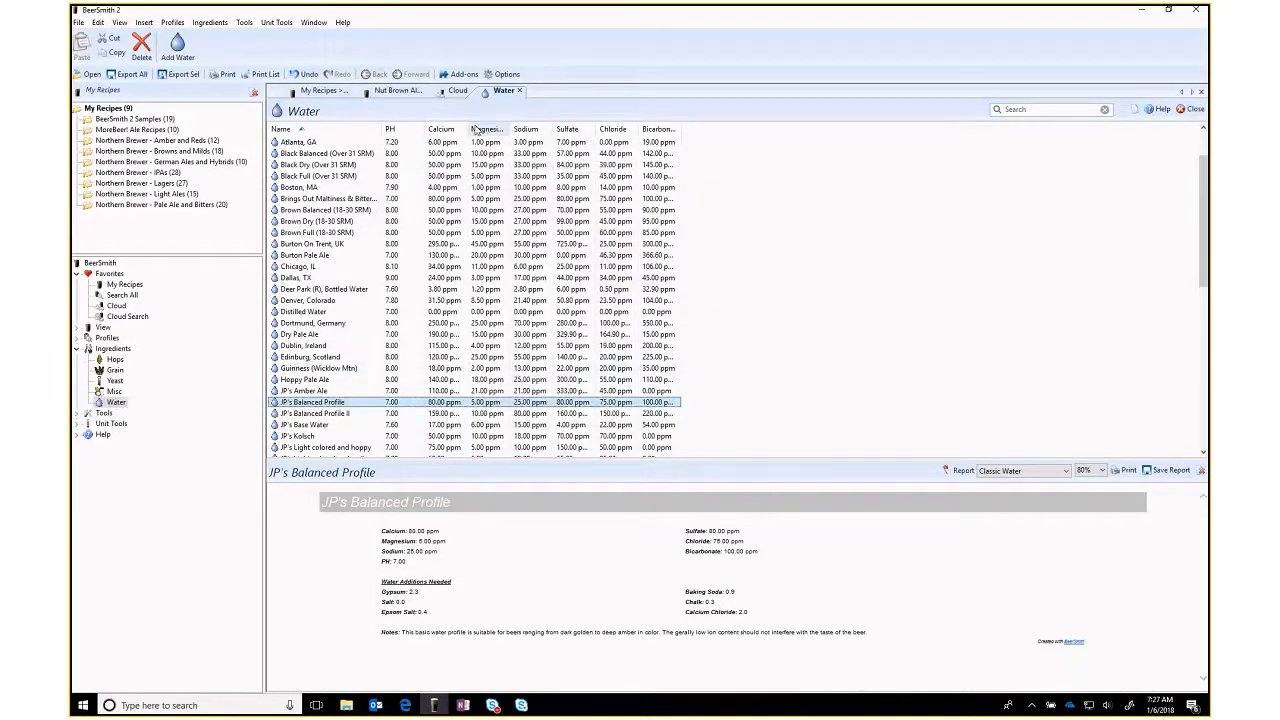
click(177, 47)
click(559, 251)
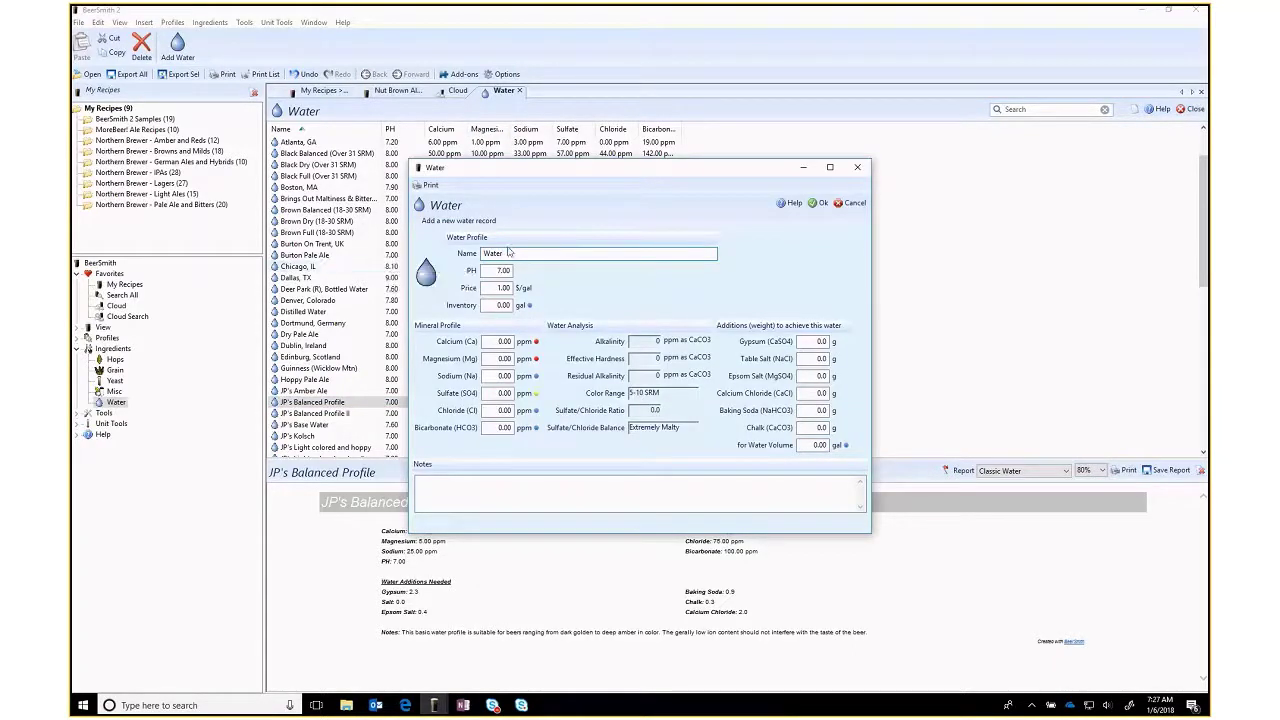
click(455, 259)
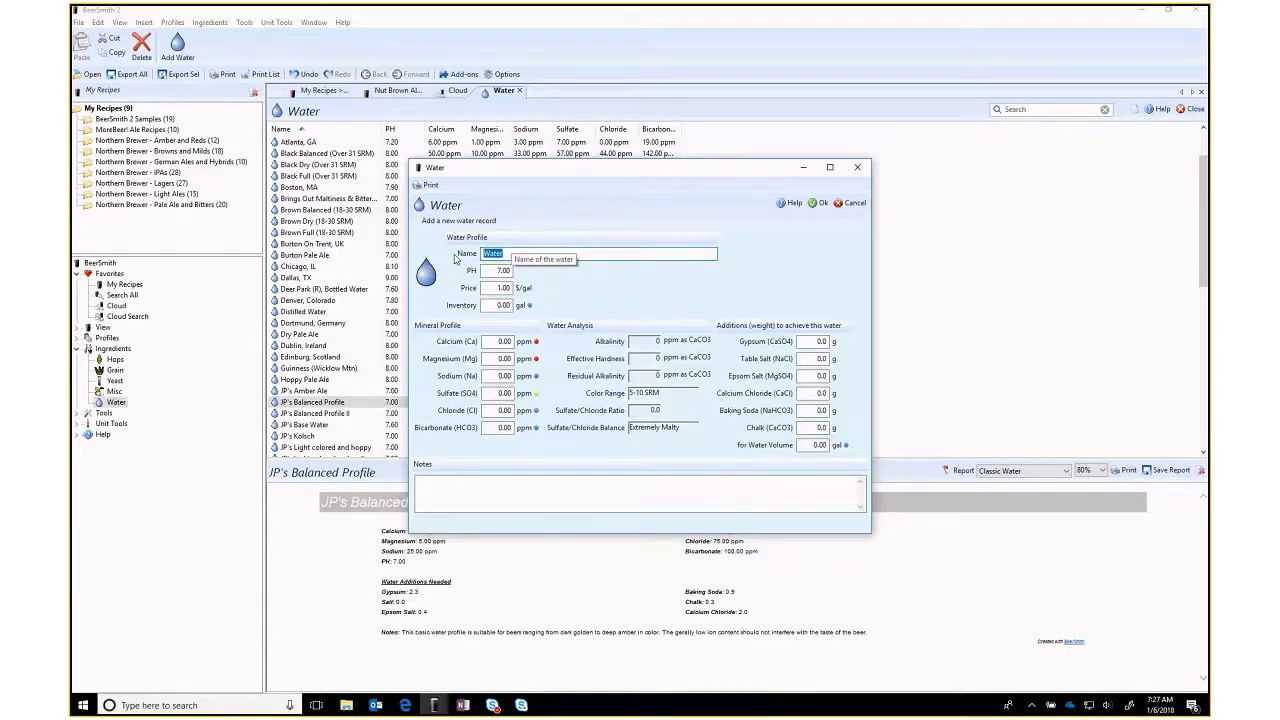
text(My Base Water)
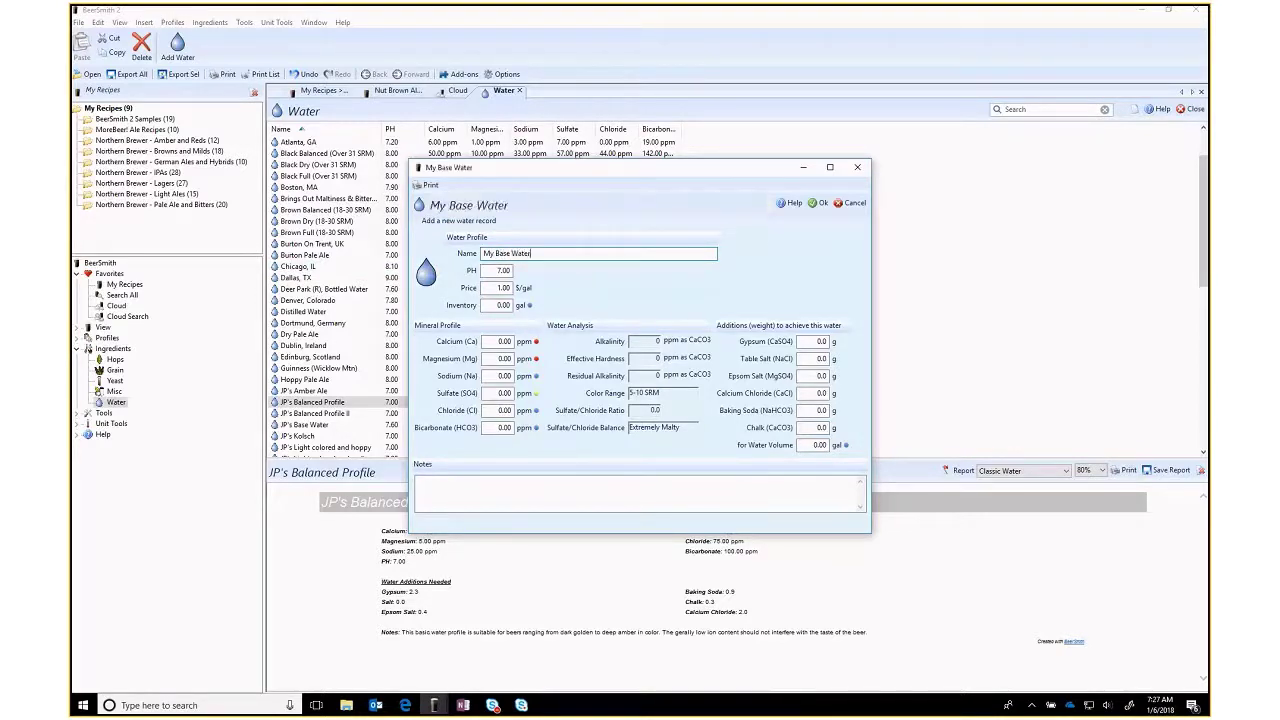
- Arrange the OneNote water report and the My Base Water record side by side
click(463, 705)
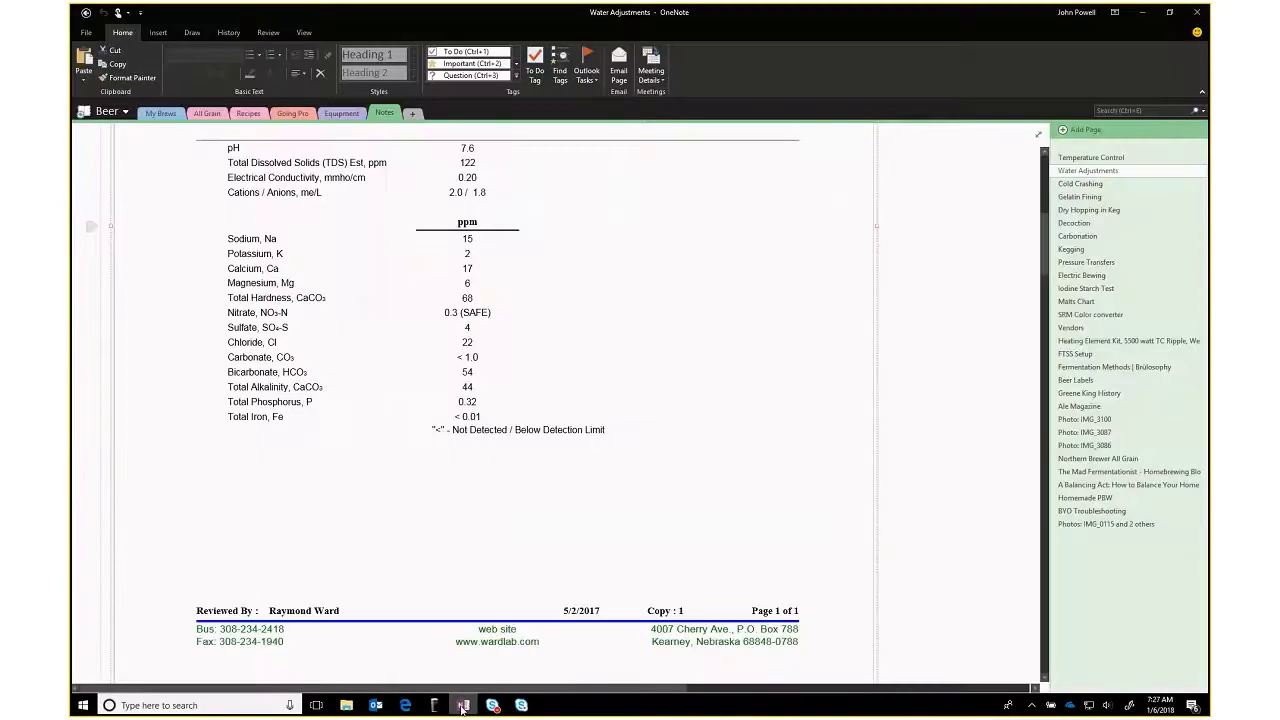
drag(707, 17, 892, 141)
click(490, 167)
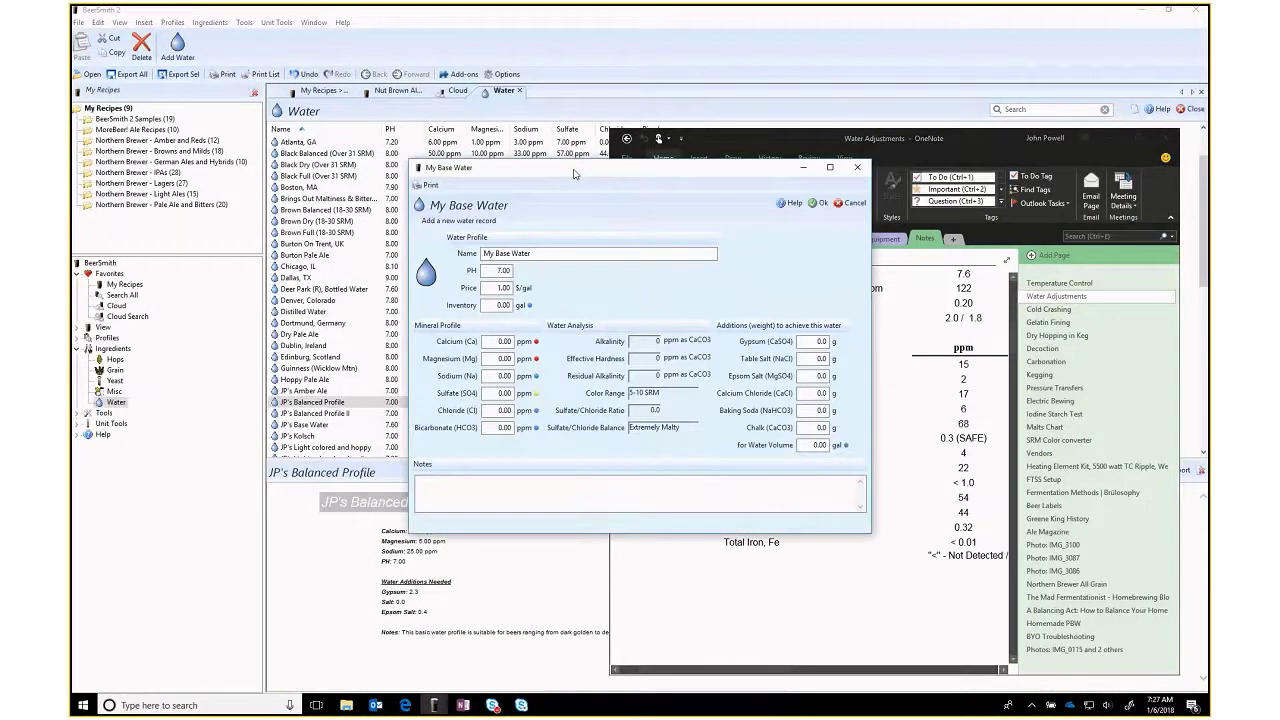
drag(573, 174, 355, 233)
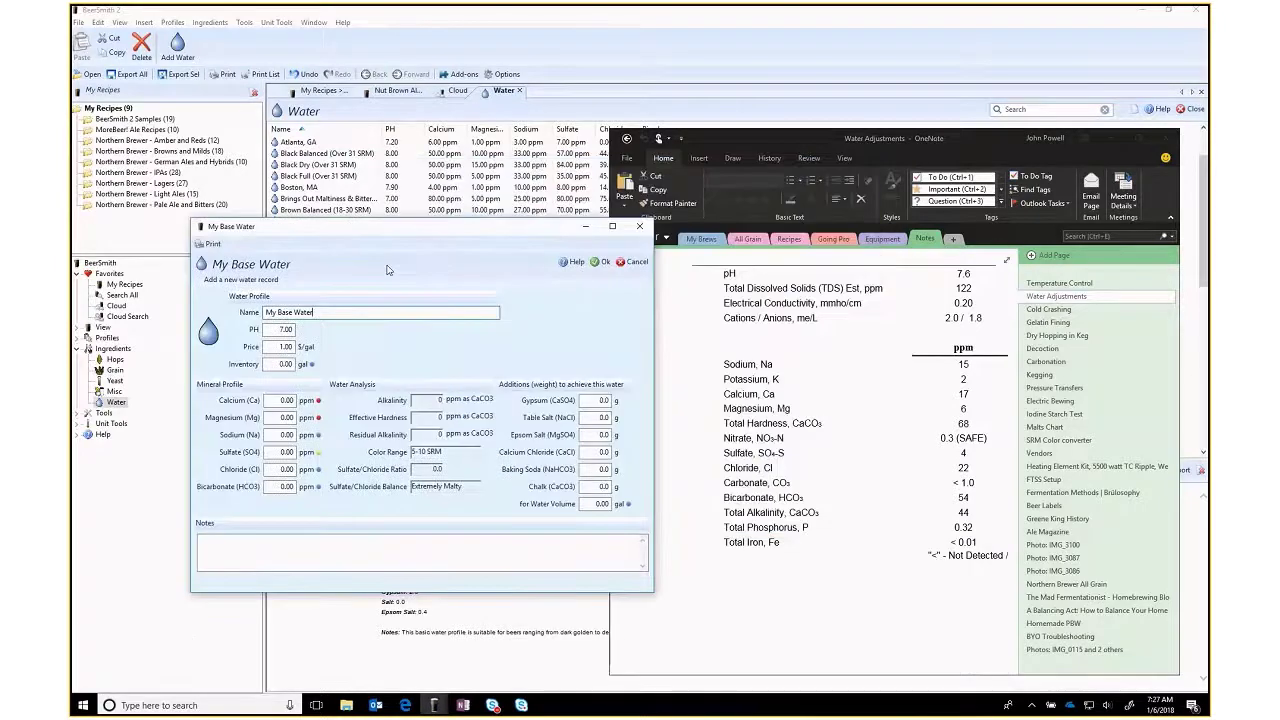
- Set the My Base Water record's pH to 7.6, calcium to 17 ppm and magnesium to 6 ppm
double_click(285, 329)
text(7.6)
key(Tab)
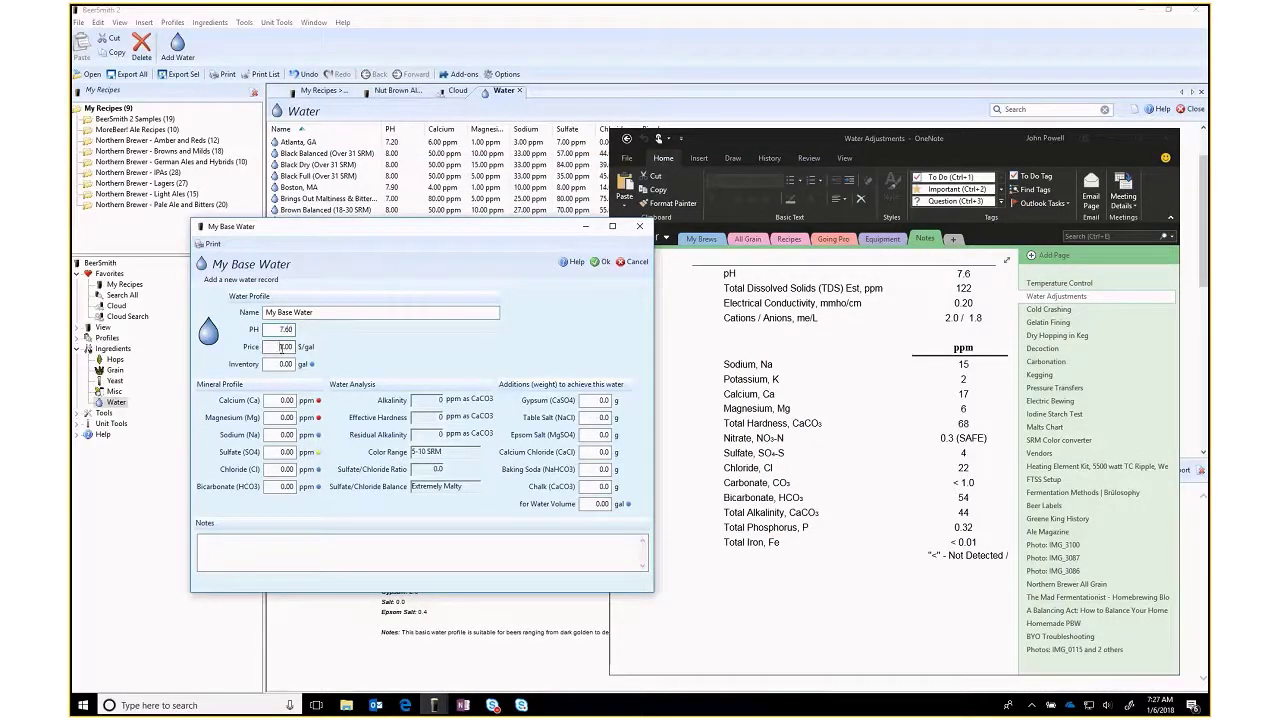
click(287, 400)
text(17)
key(Tab)
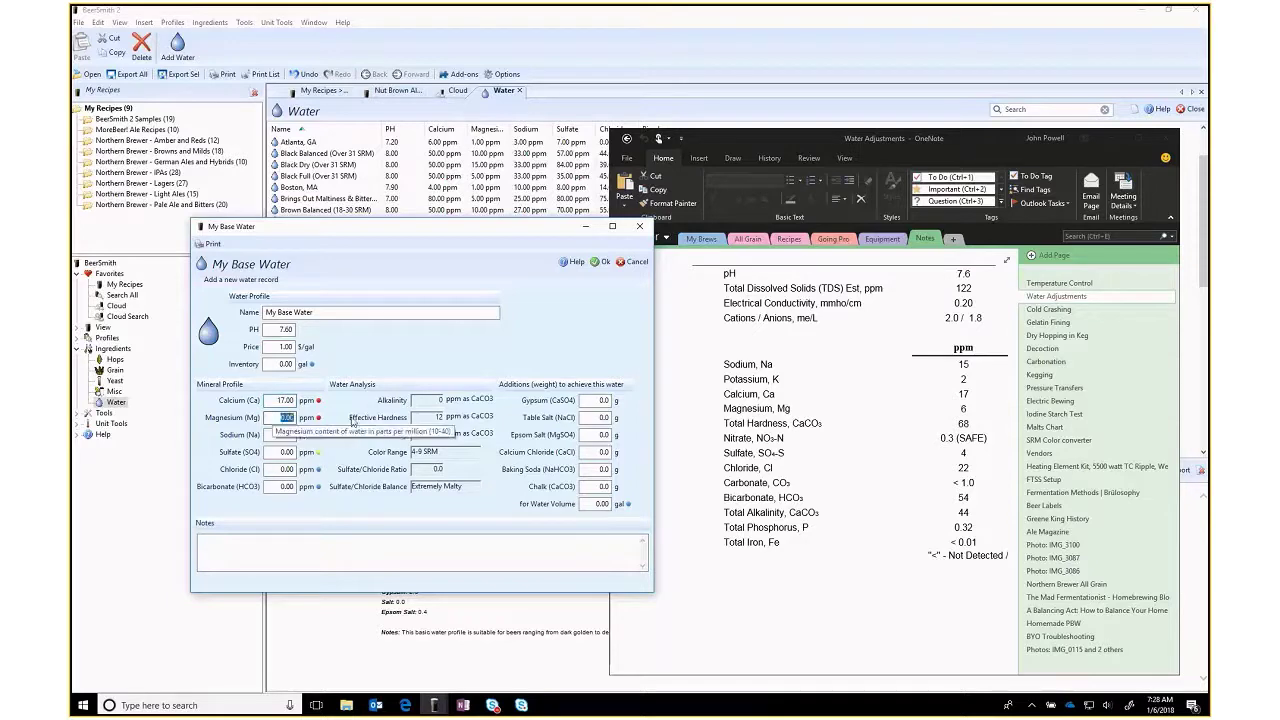
text(6)
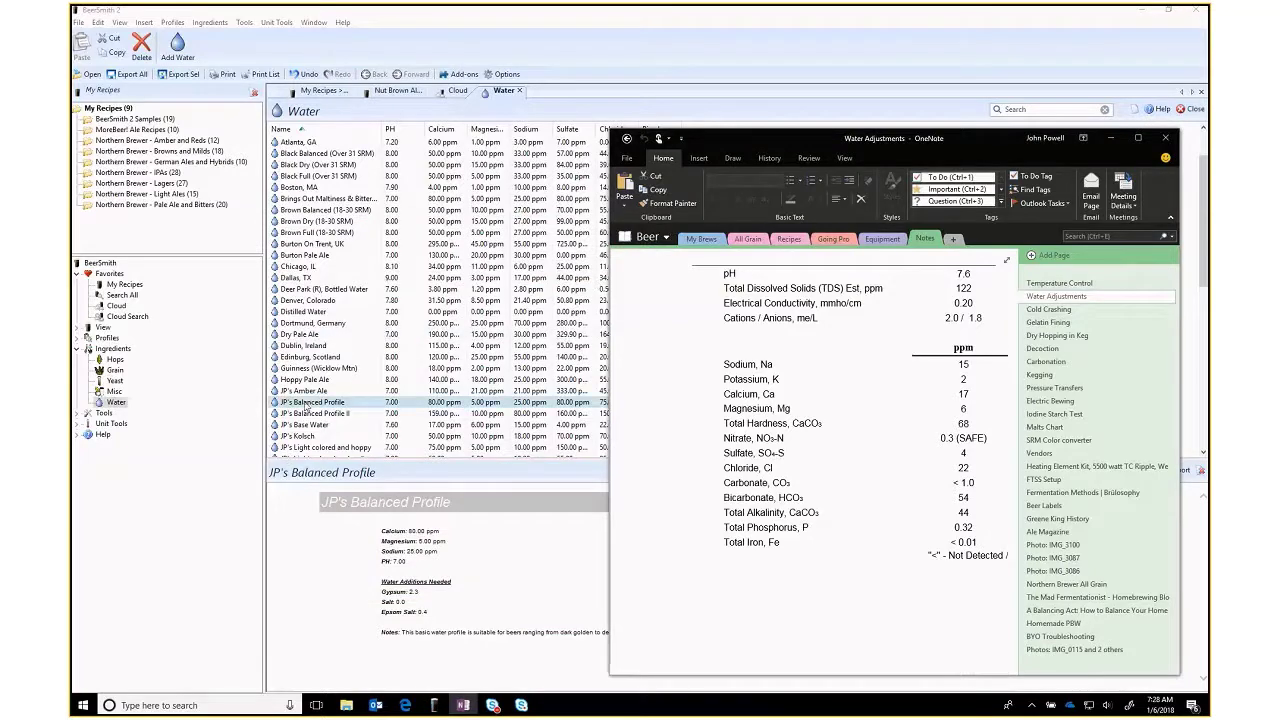
- Open the existing JP's Base Water record to view its mineral profile
scroll(300, 432, down, 1)
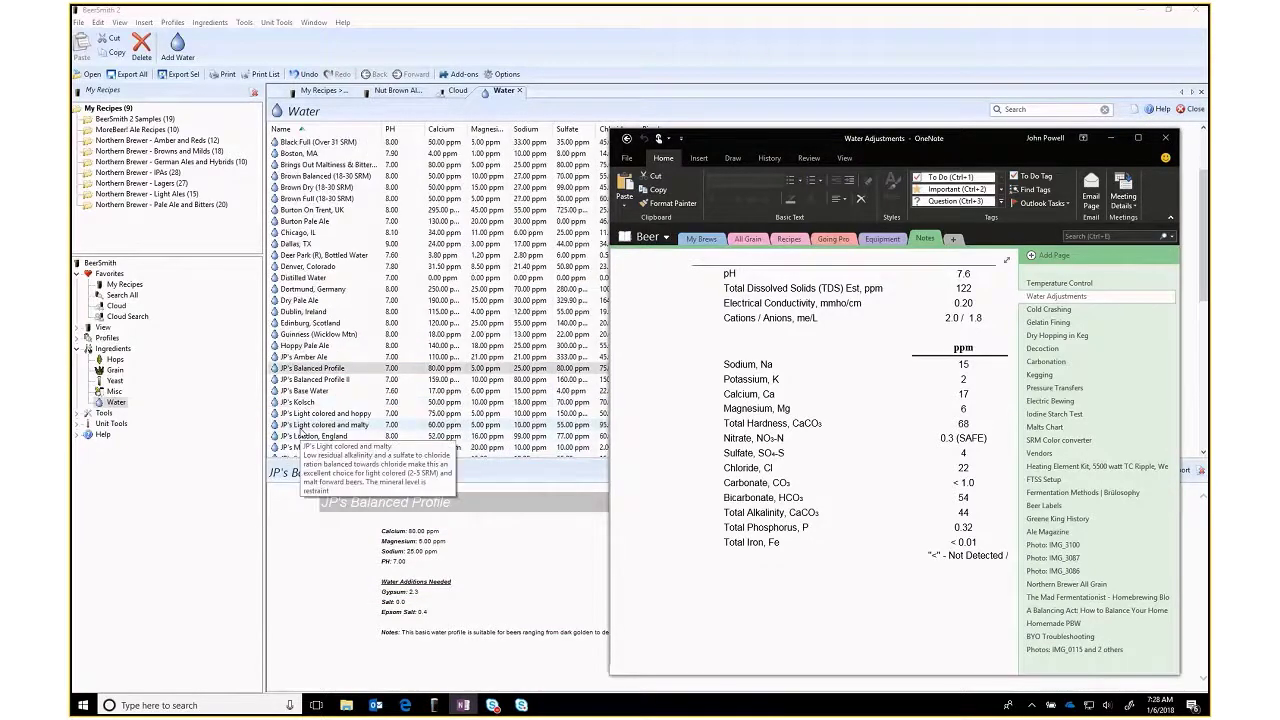
scroll(298, 432, down, 1)
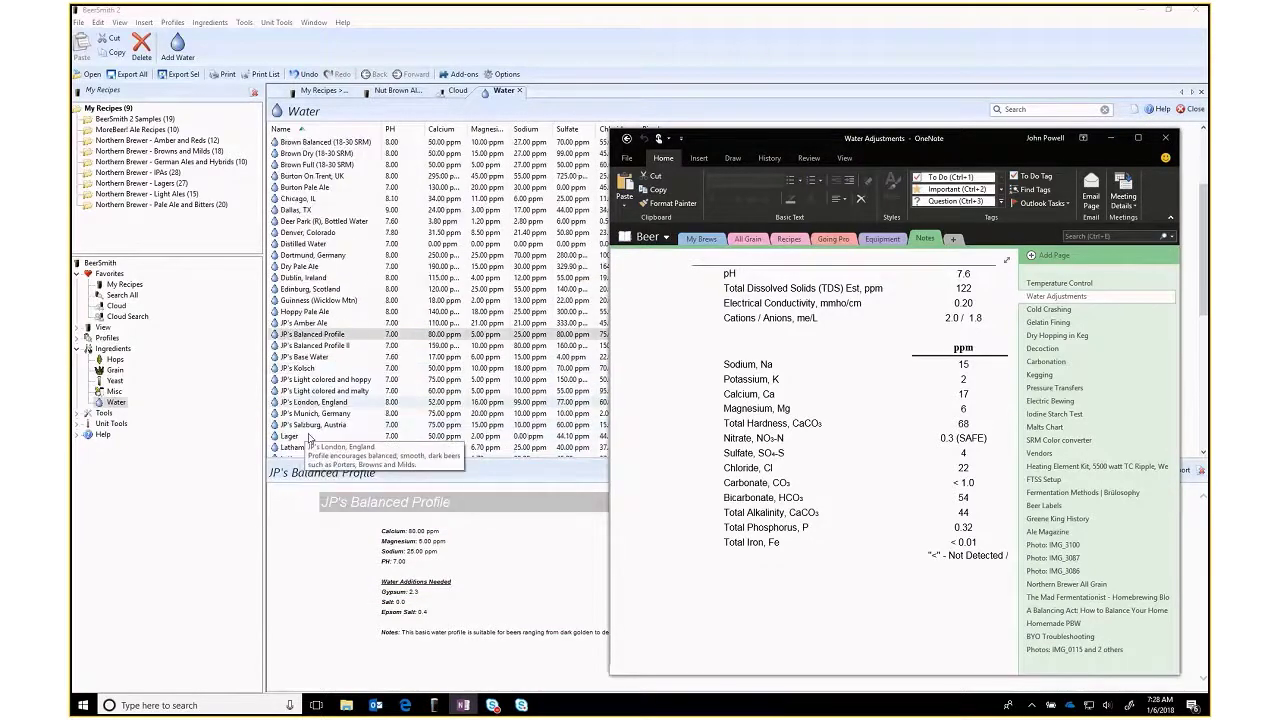
double_click(305, 357)
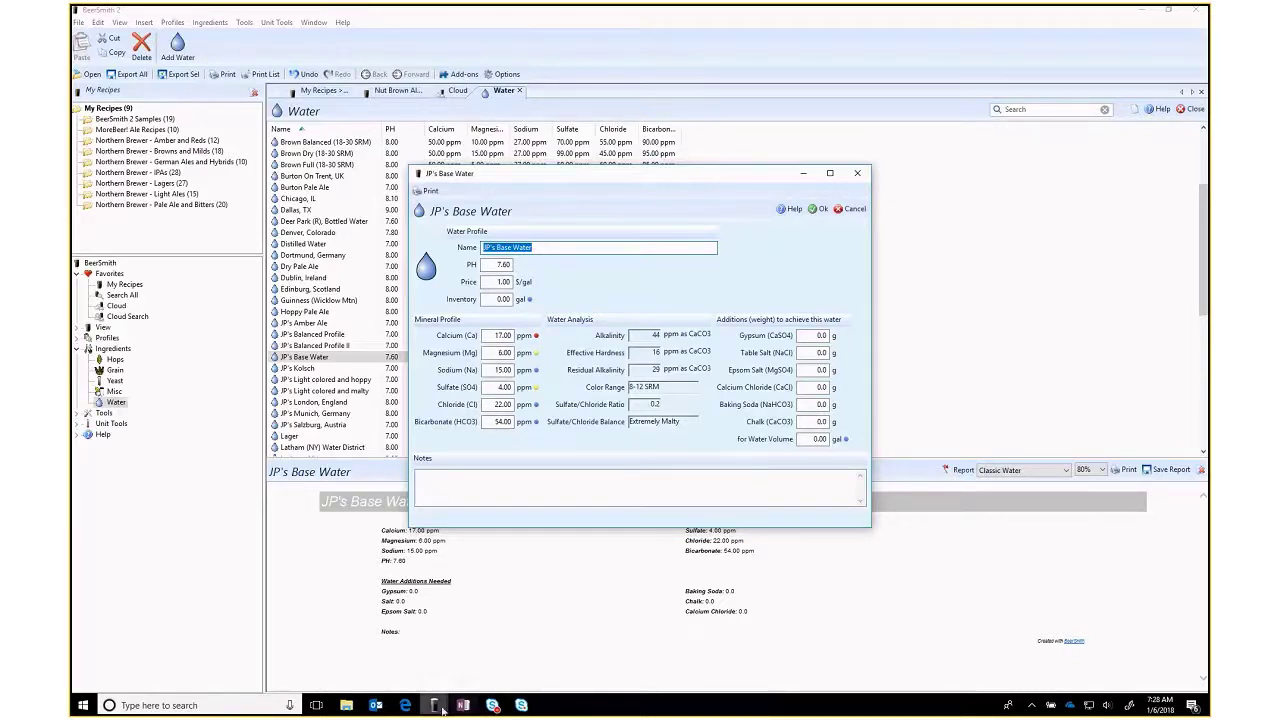
- Switch to the OneNote water report and maximize its window
mouse_move(436, 707)
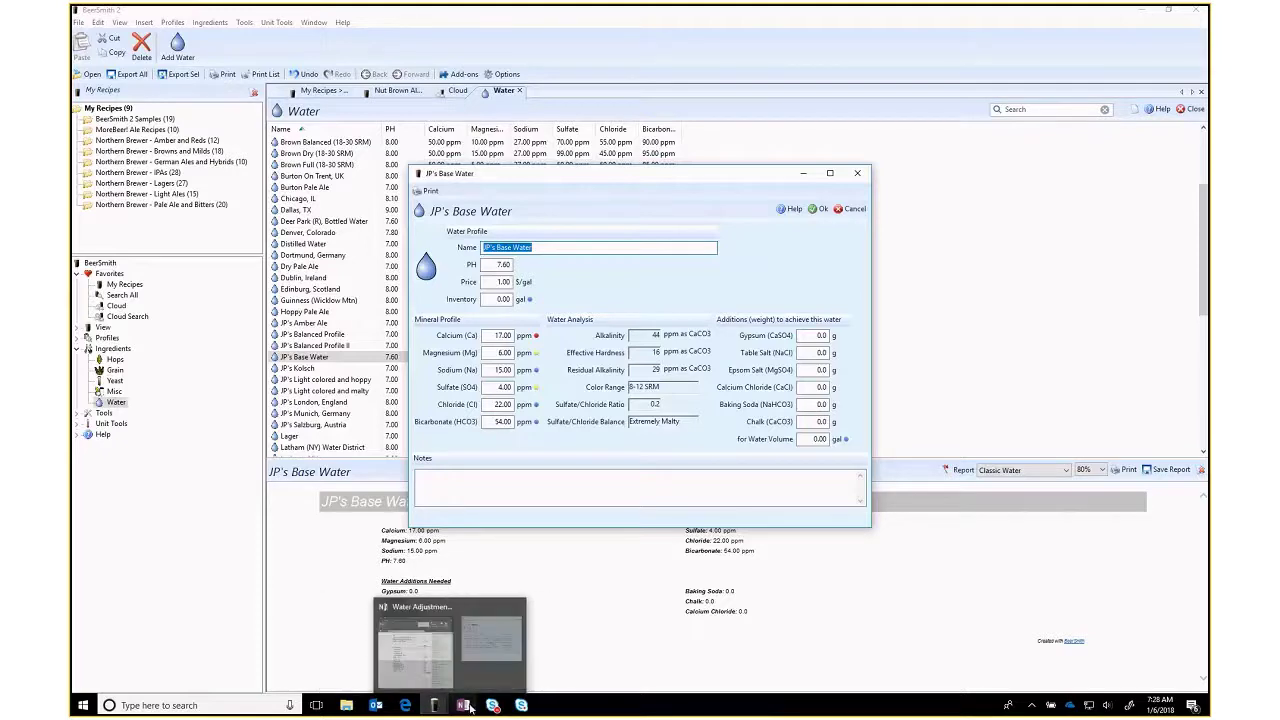
click(469, 706)
drag(909, 140, 740, 6)
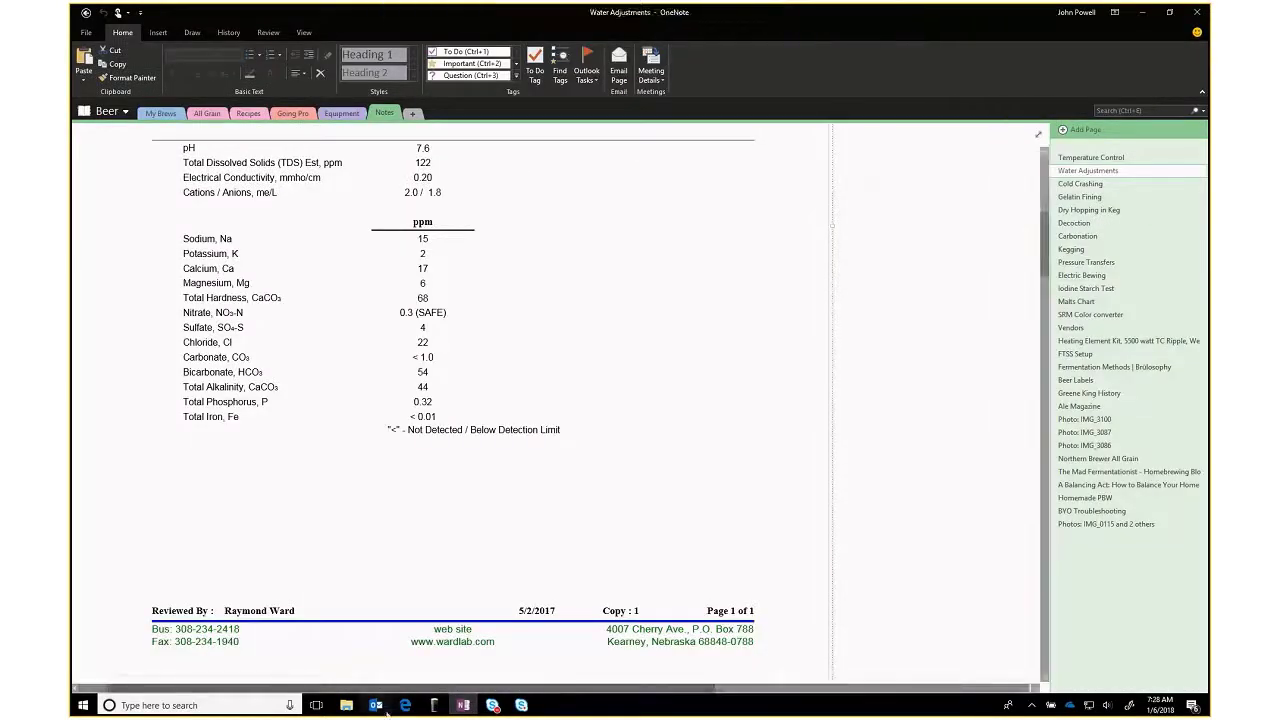
- Switch to the Brewer's Friend target water profiles page in Edge and highlight the Balanced Profile II heading
mouse_move(405, 705)
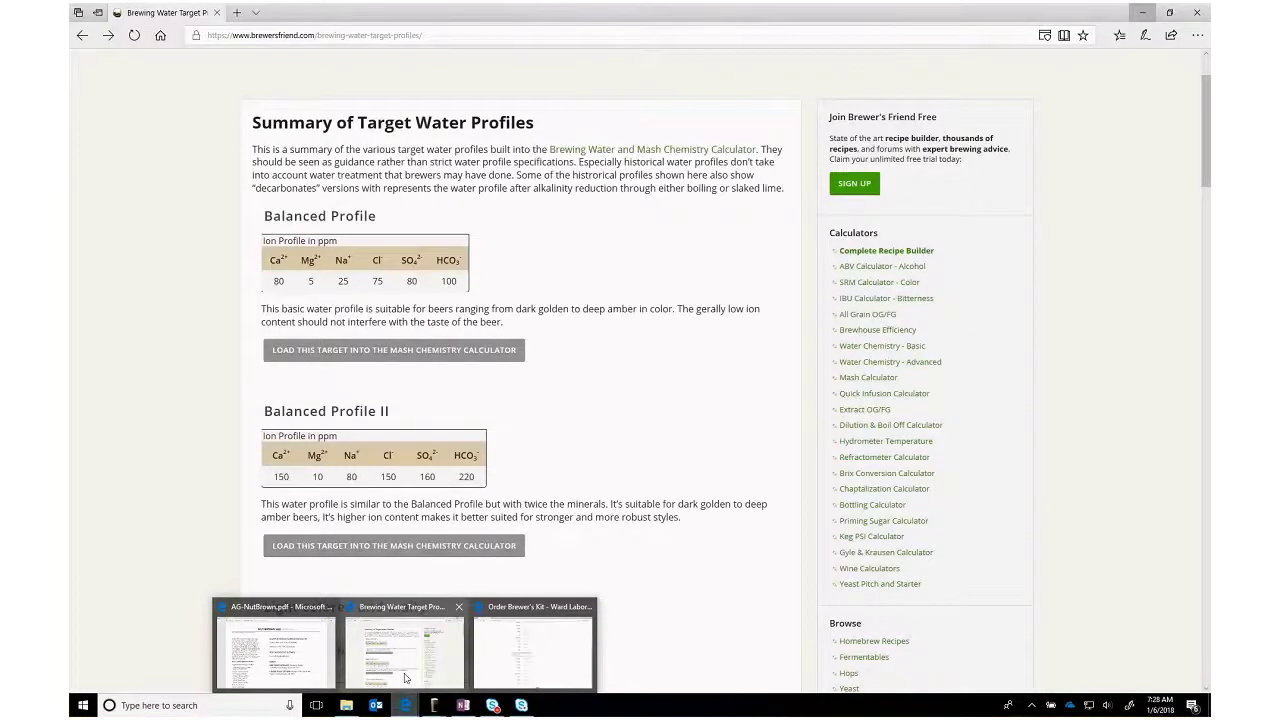
click(405, 678)
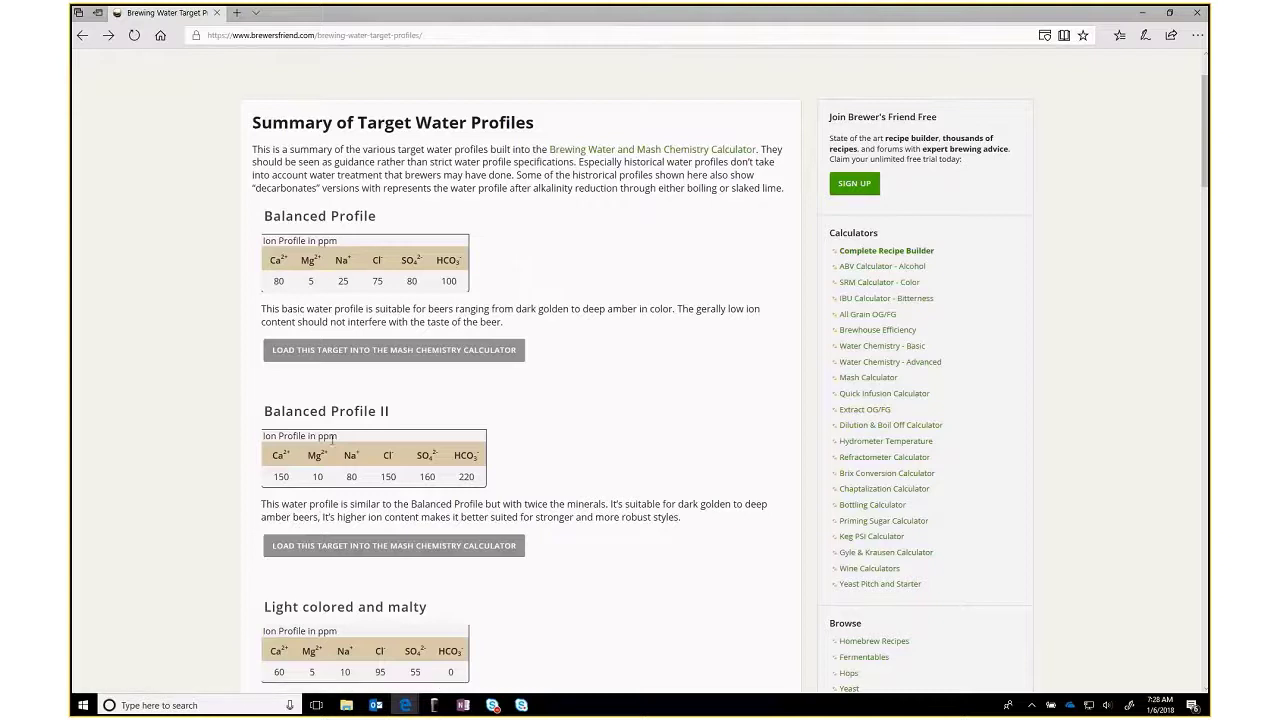
drag(267, 410, 390, 414)
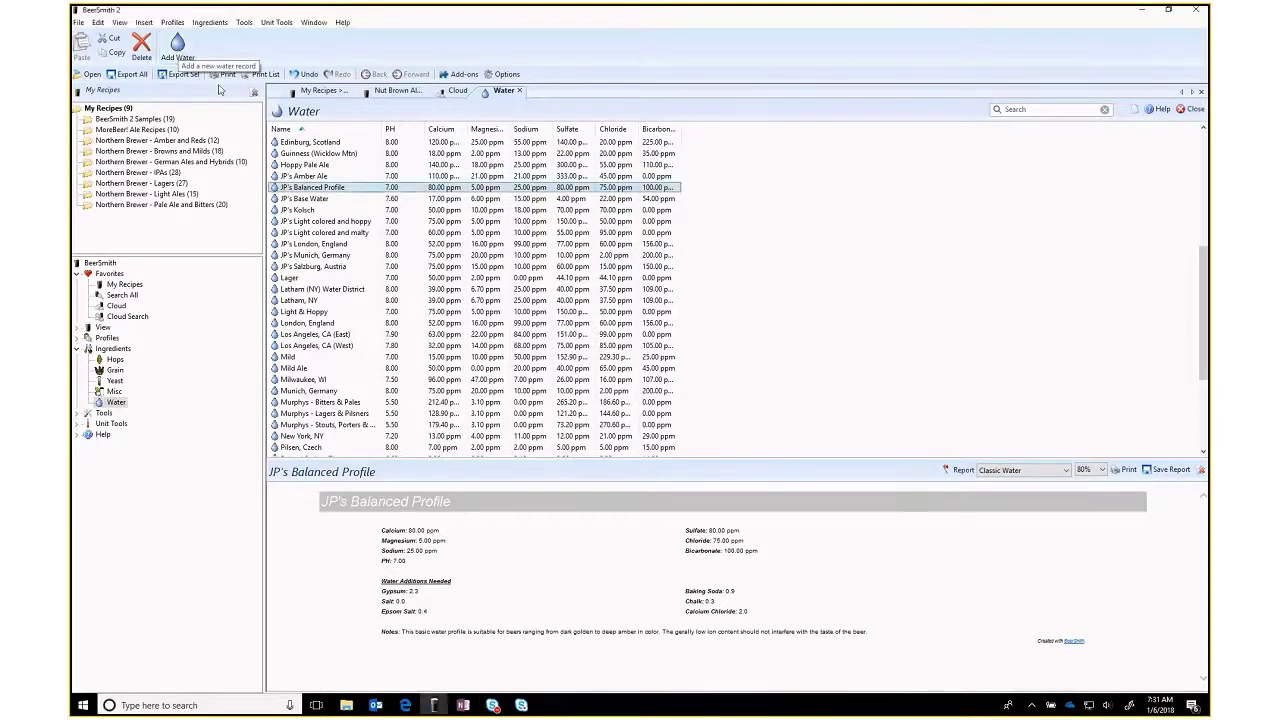
- Add a new water record named JP's Balanced Profile II
click(177, 47)
text(JP)
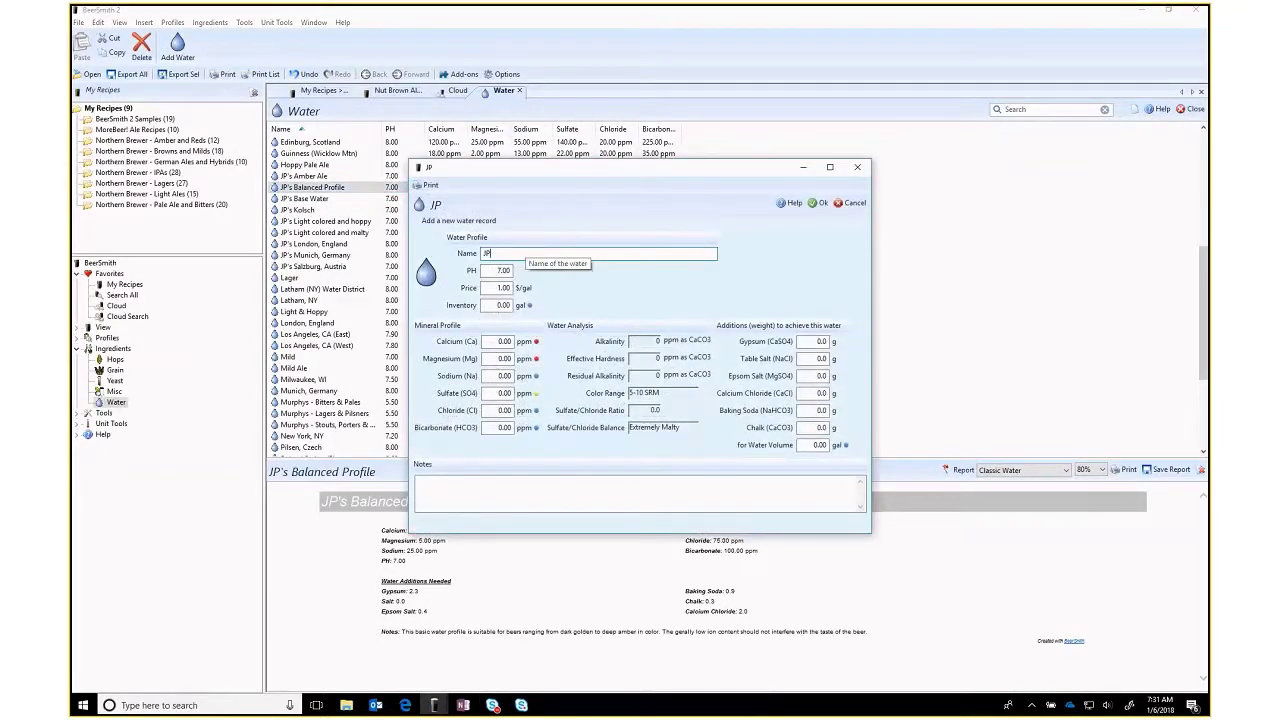
text('s Balanced Profile I)
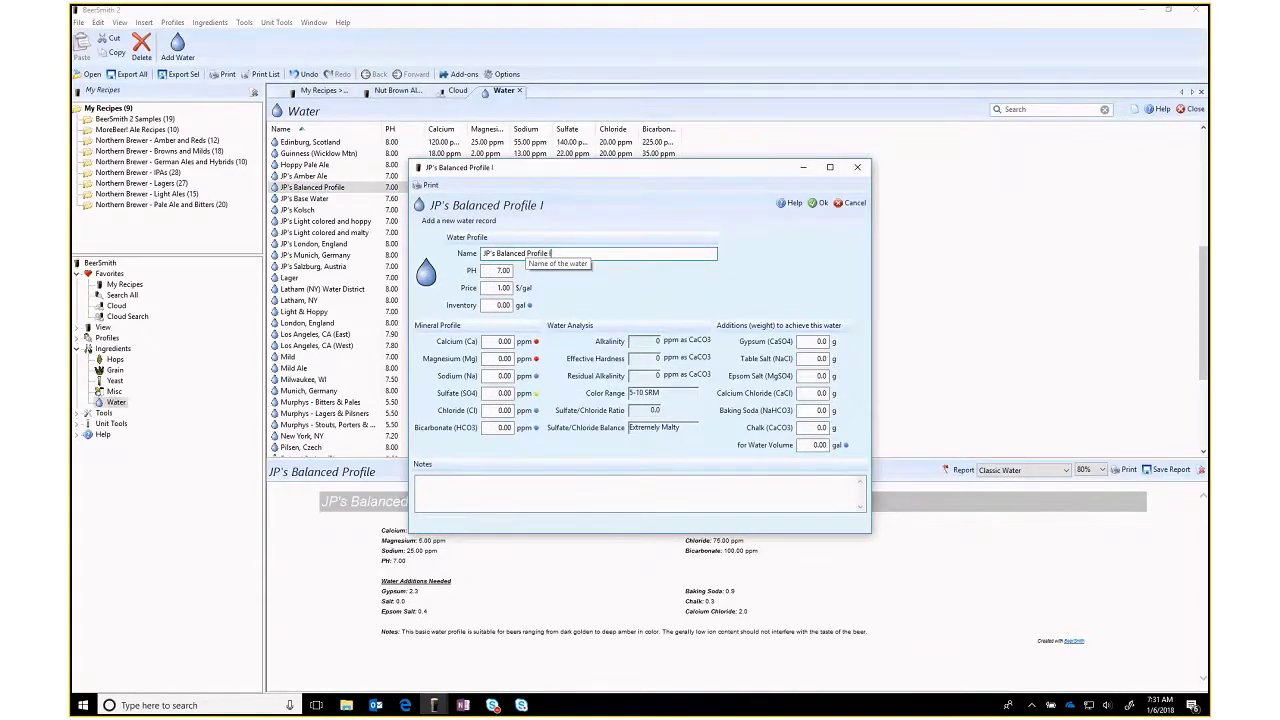
text(I)
- Arrange the Brewer's Friend target water profiles page and the new water record side by side
click(405, 705)
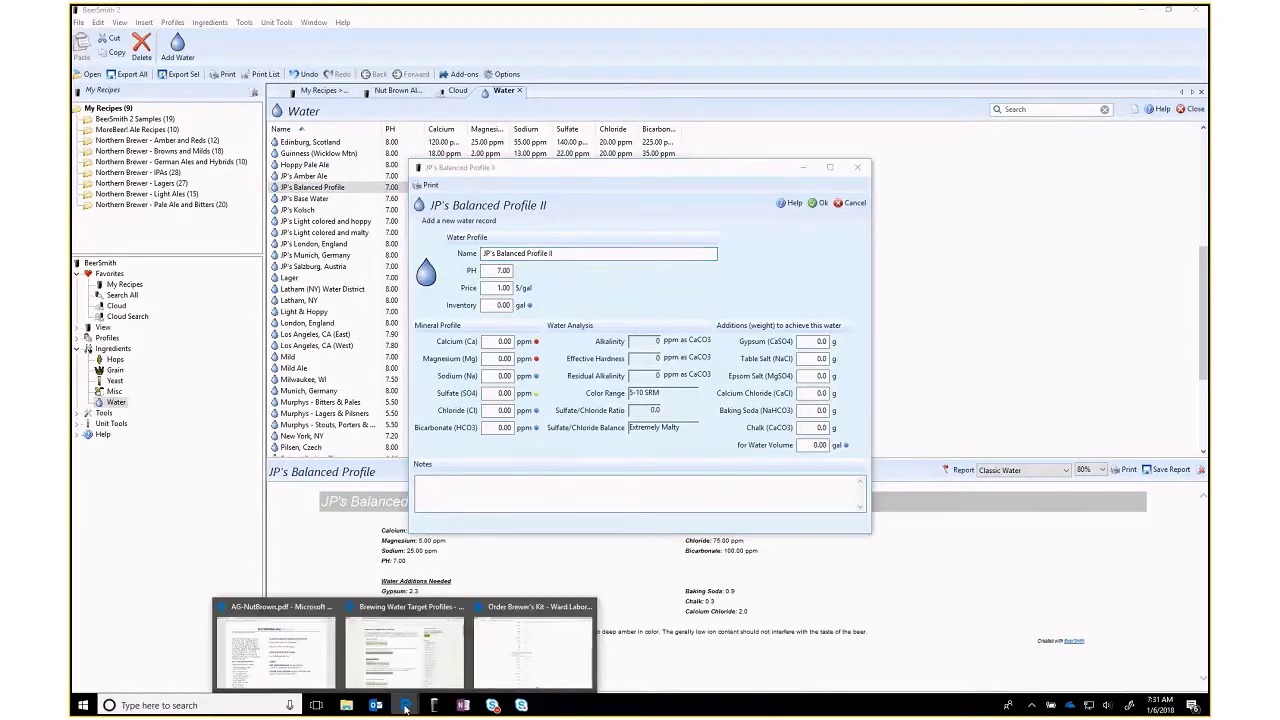
click(413, 669)
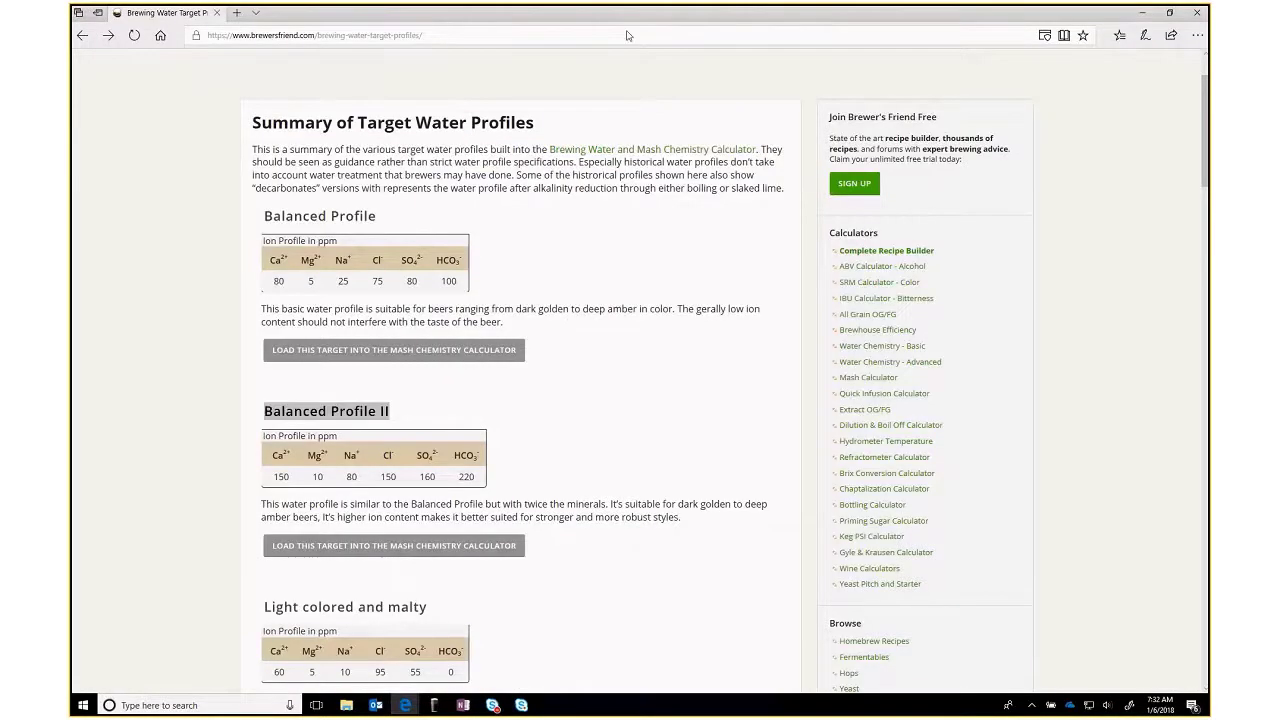
drag(784, 12, 1036, 44)
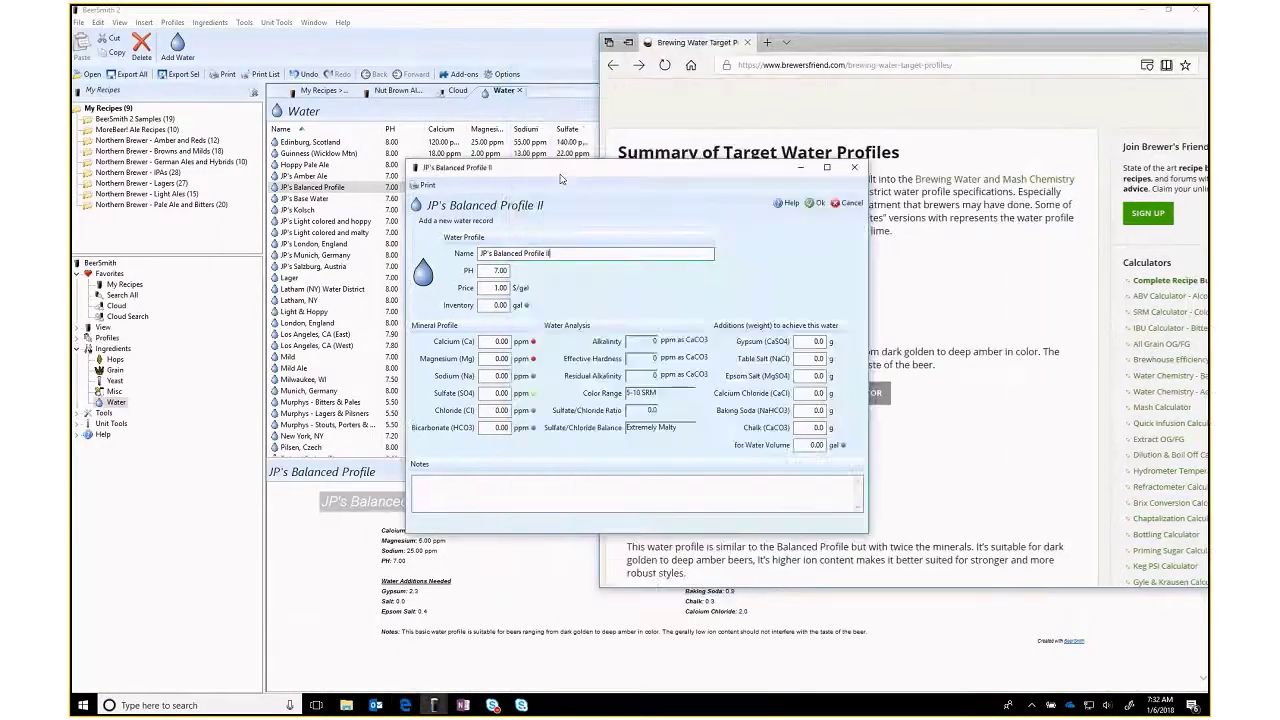
drag(563, 173, 290, 209)
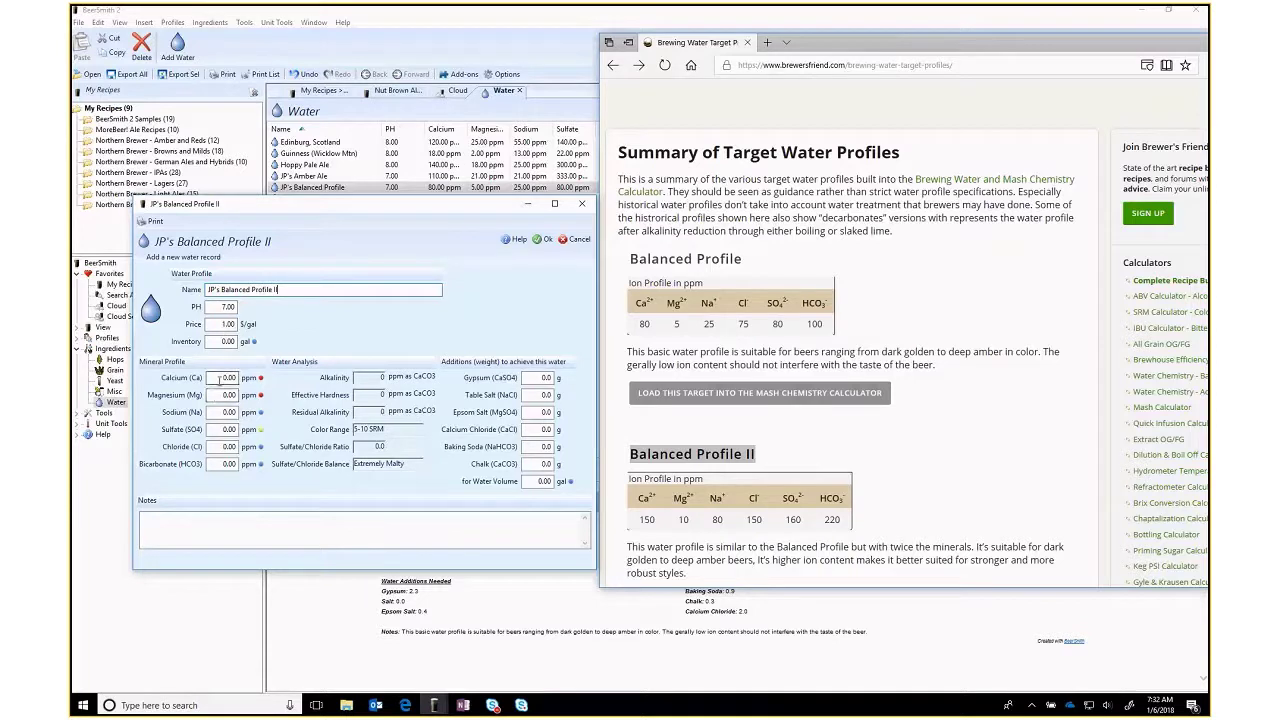
- Set calcium to 150 ppm, magnesium to 10 ppm and sodium to 80 ppm in JP's Balanced Profile II
click(228, 378)
text(150)
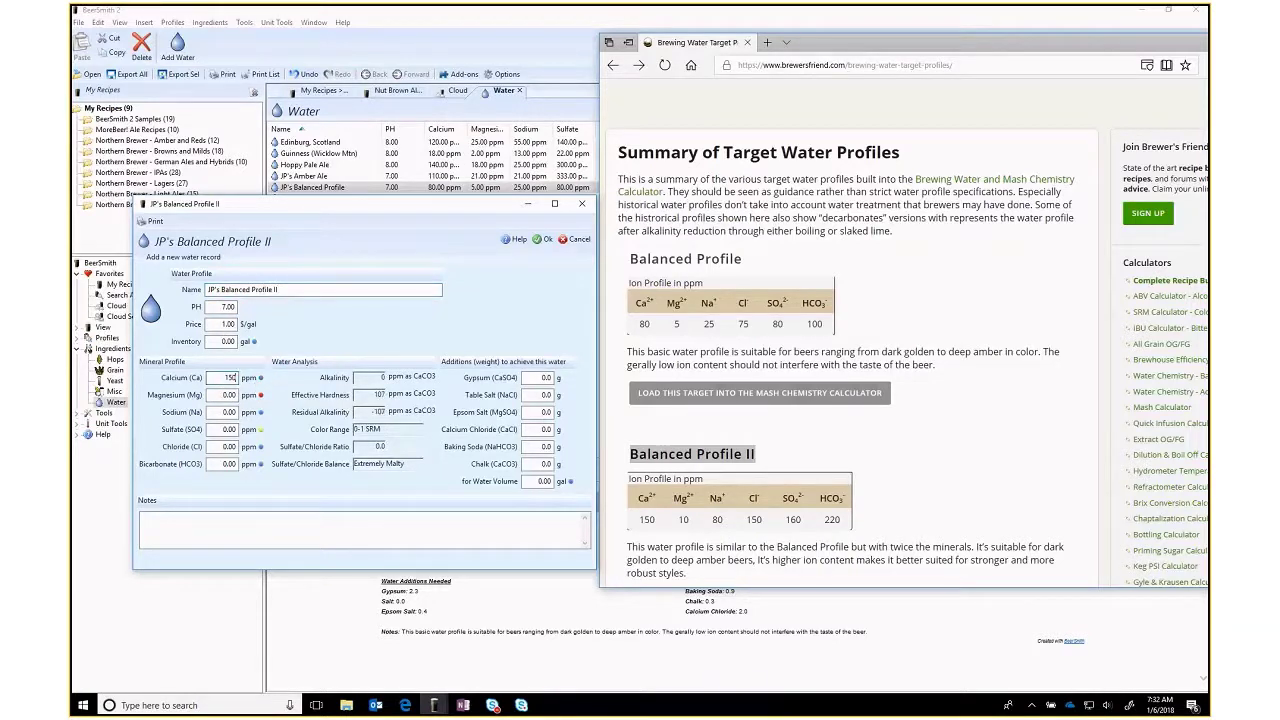
key(Tab)
text(10)
key(Tab)
text(80)
- Set sulfate to 160 ppm, chloride to 150 ppm and bicarbonate to 220 ppm in JP's Balanced Profile II
click(219, 429)
drag(219, 429, 273, 428)
text(160)
key(Tab)
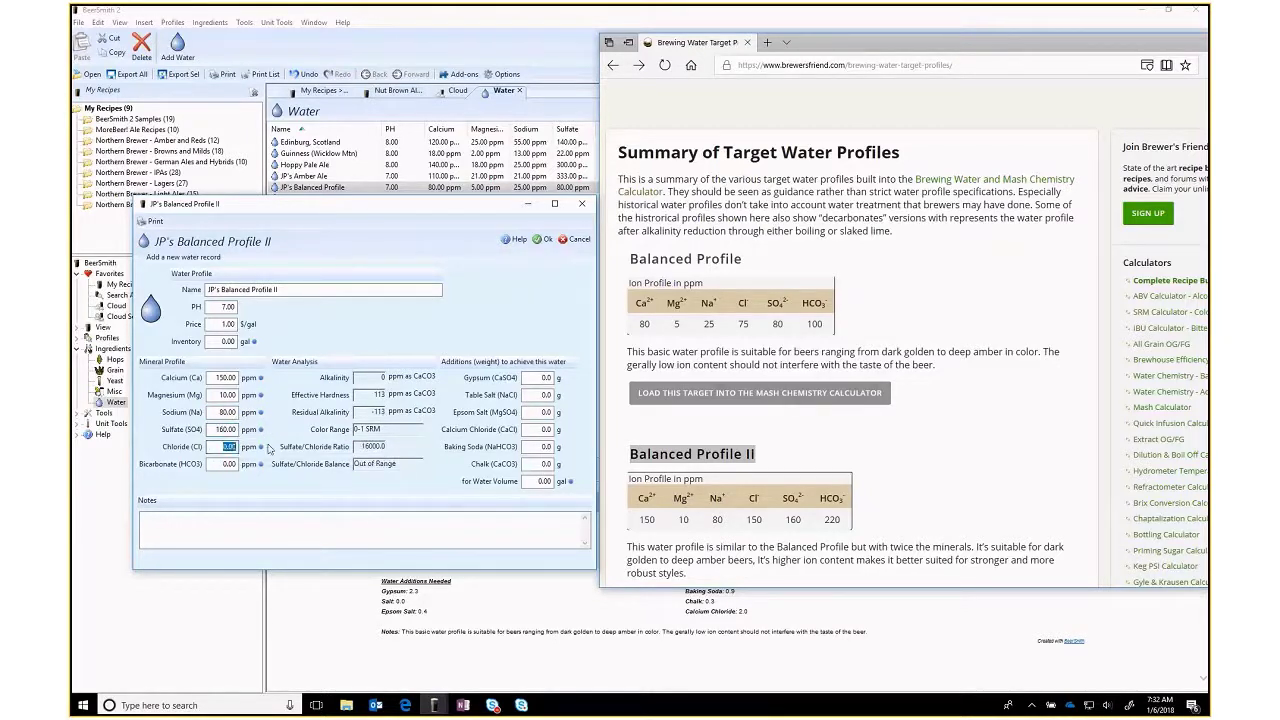
text(220)
click(222, 463)
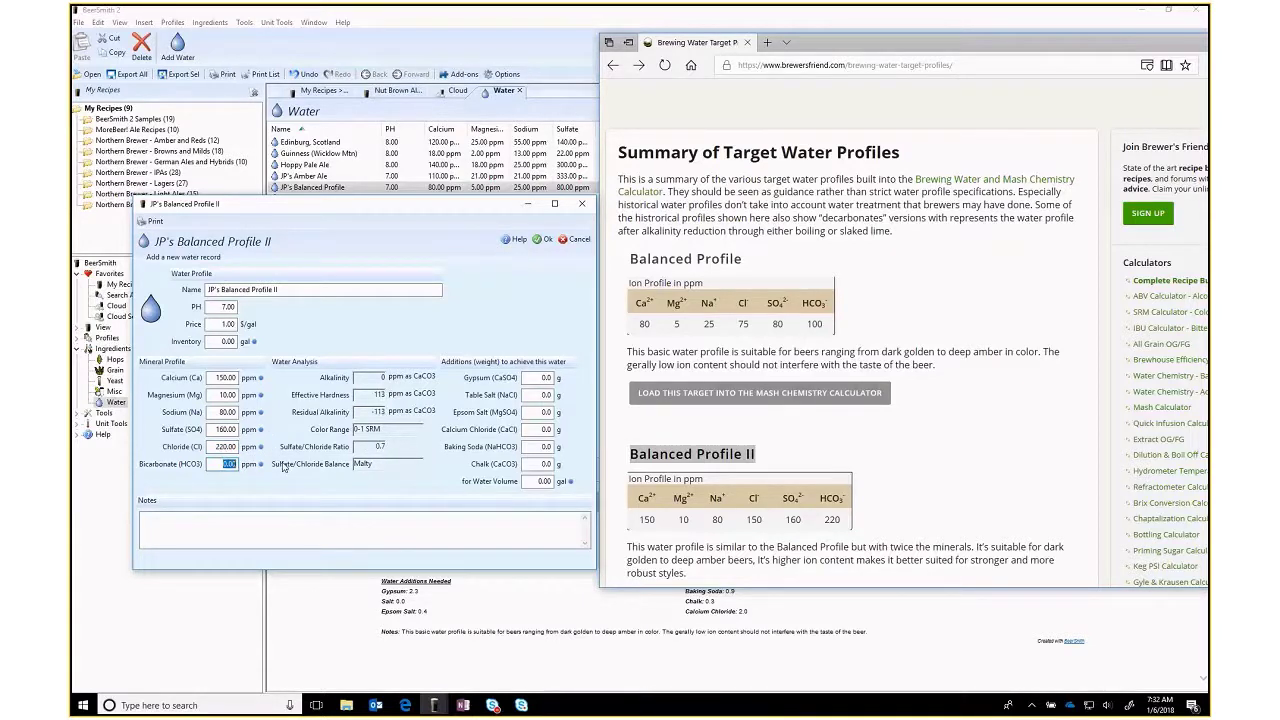
text(220)
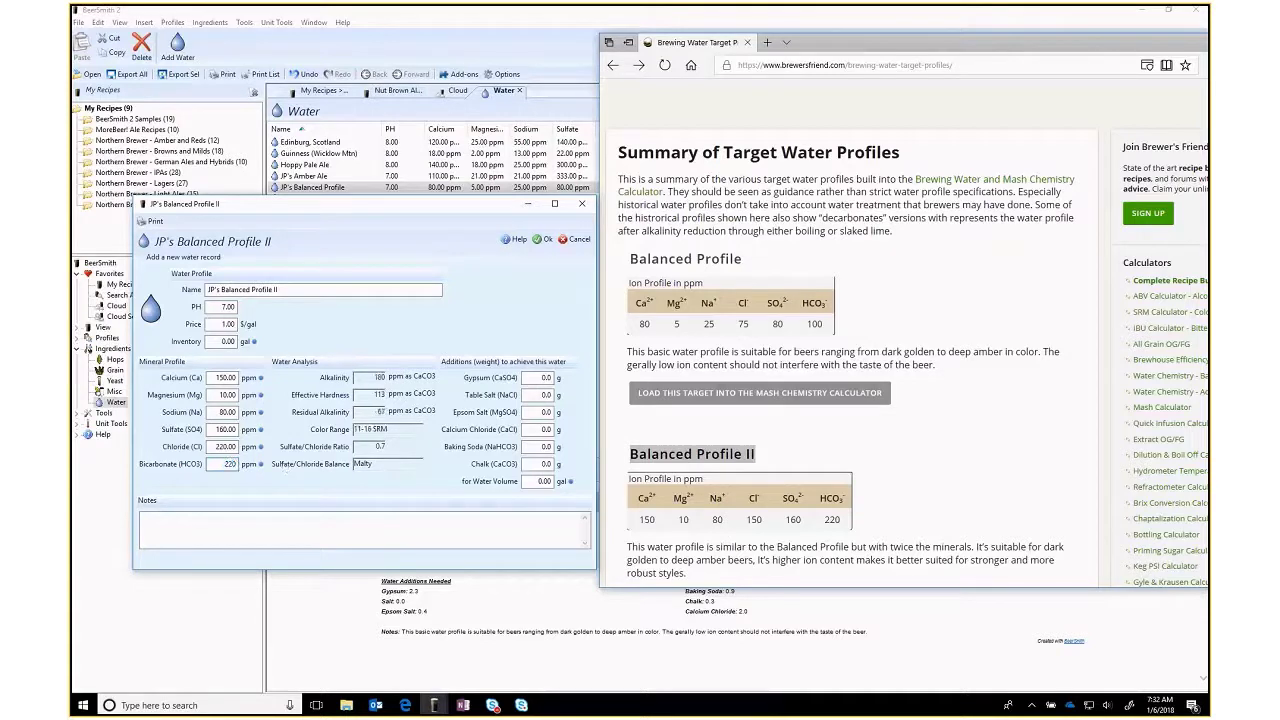
click(212, 446)
text(150)
click(220, 412)
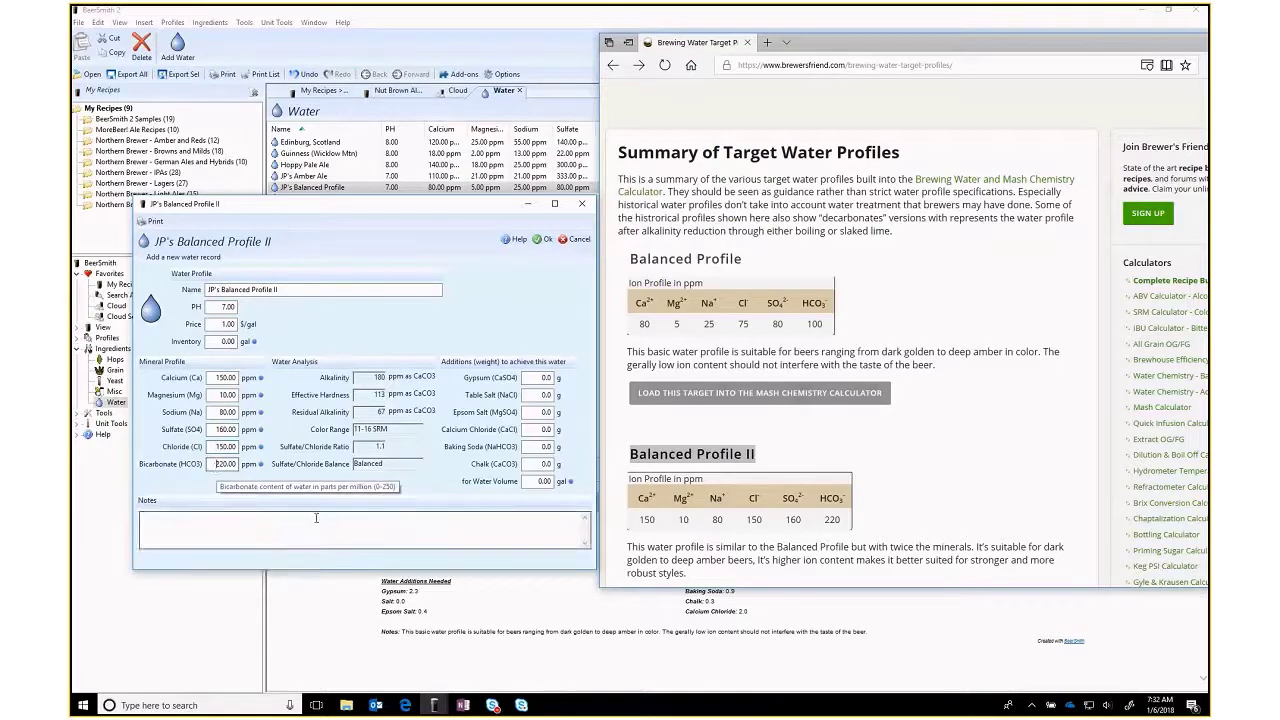
- Copy the Balanced Profile II description from the web page into the water record's notes and save the record
click(771, 521)
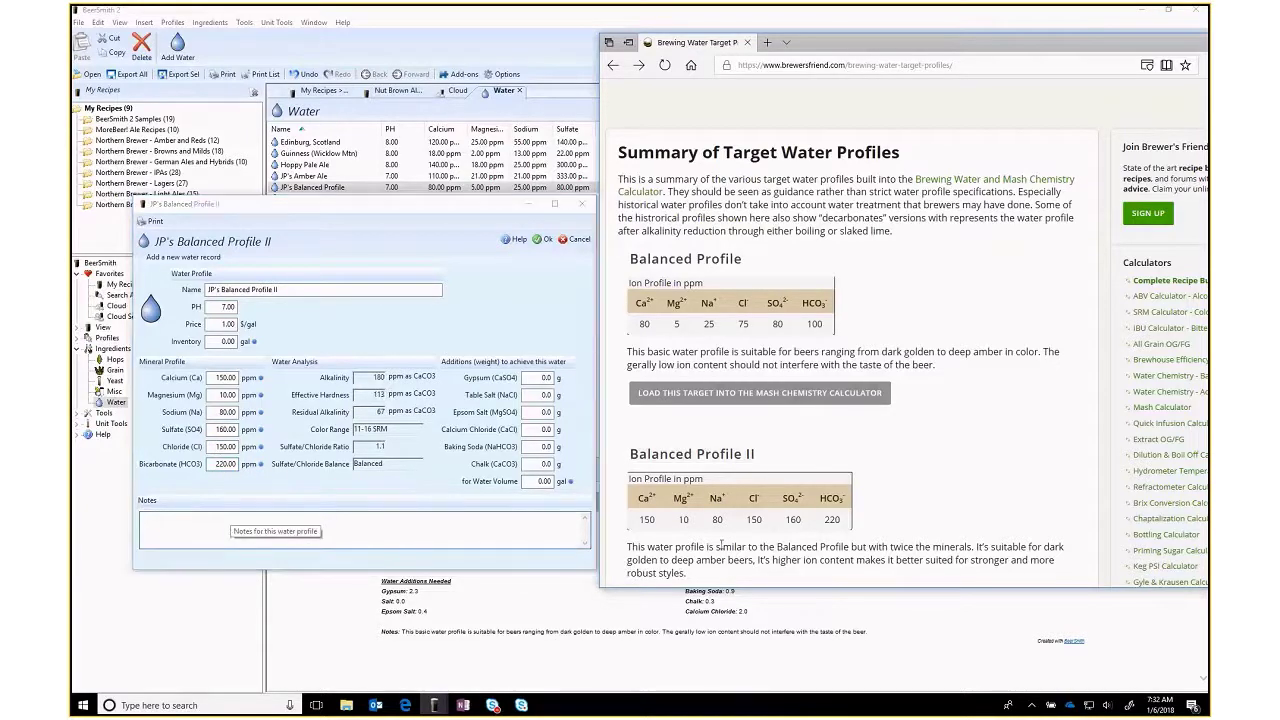
scroll(740, 510, down, 1)
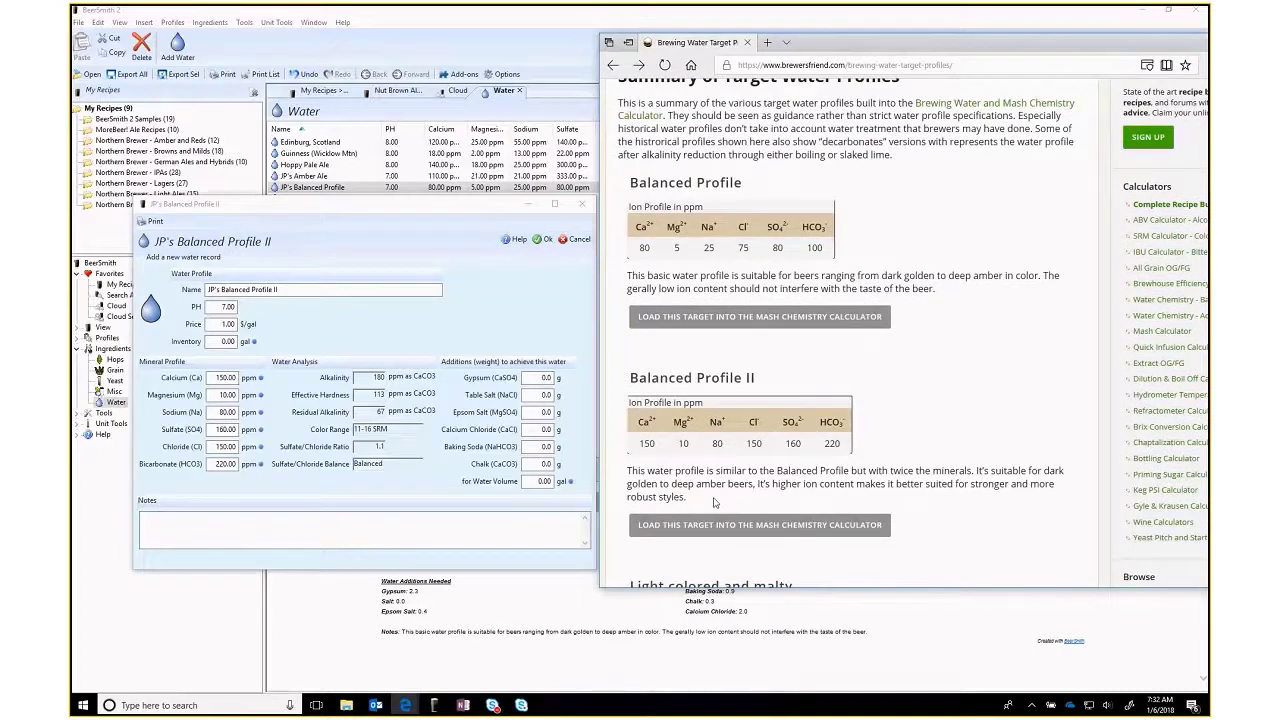
triple_click(715, 502)
key(ctrl+c)
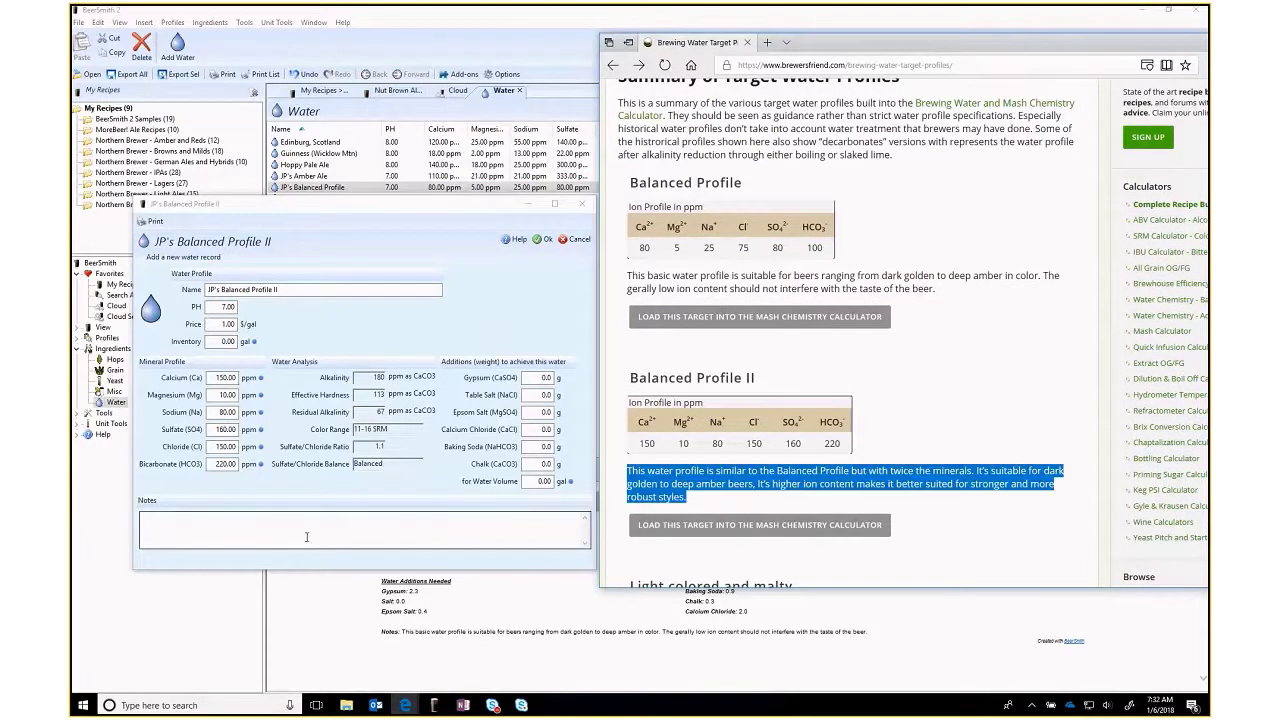
click(307, 536)
key(ctrl+v)
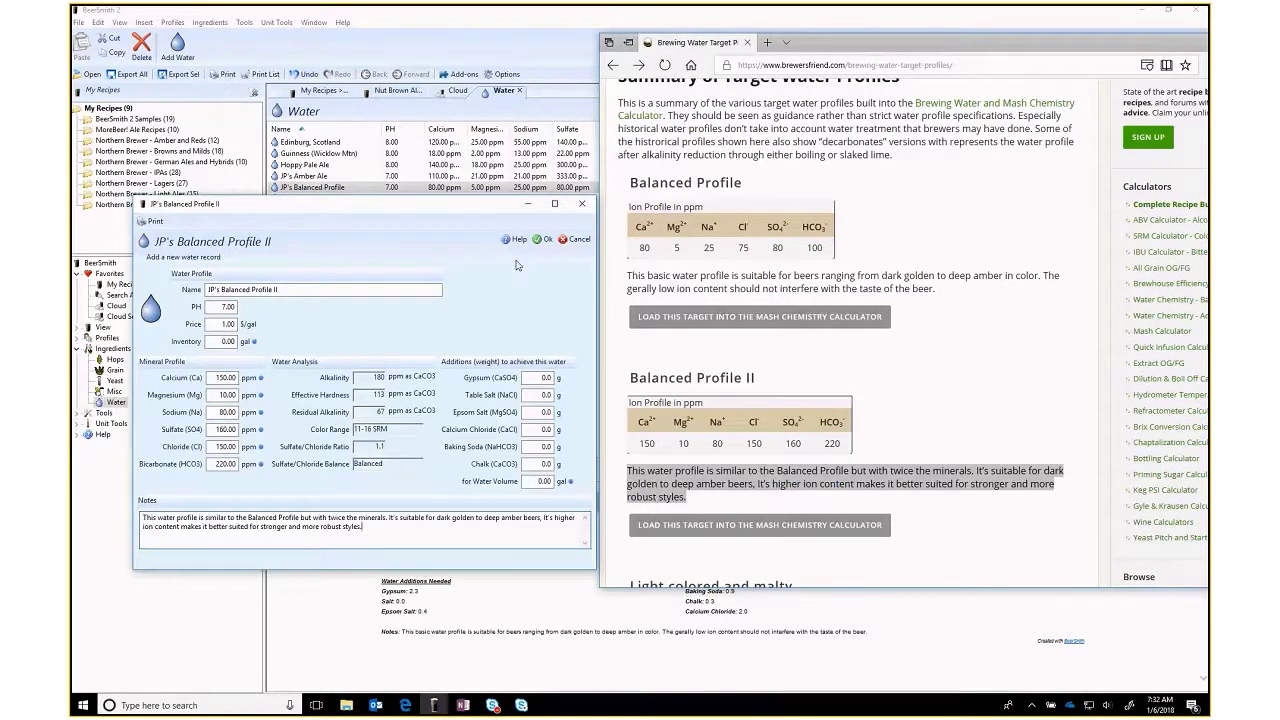
click(543, 240)
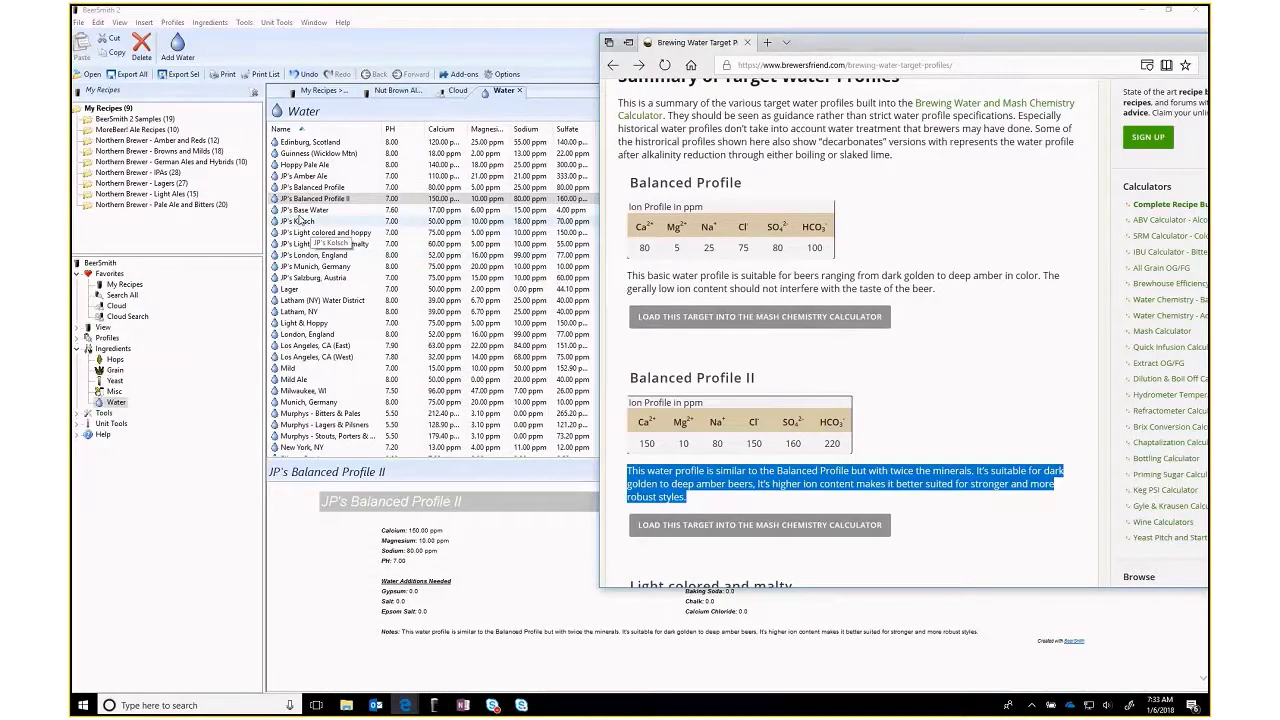
- Open the Water Profile Tool and choose JP's Base Water as the base profile with an amount of 3.50 gal
click(326, 201)
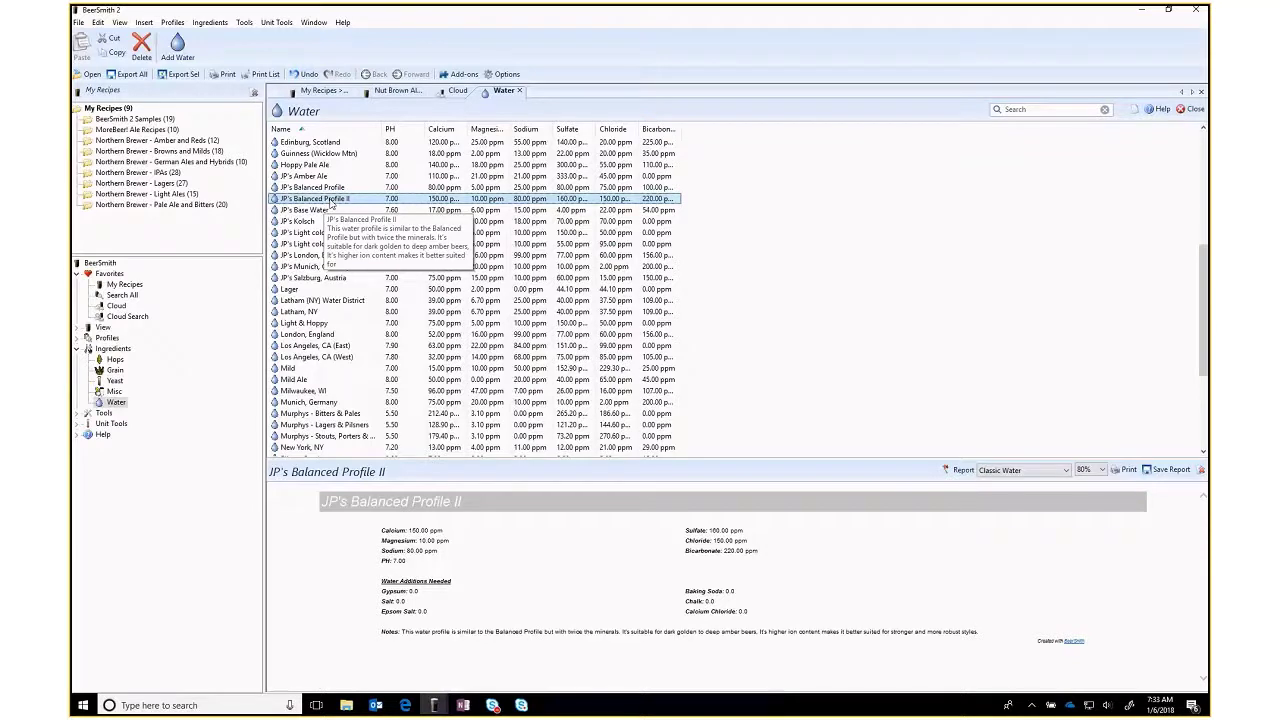
click(245, 22)
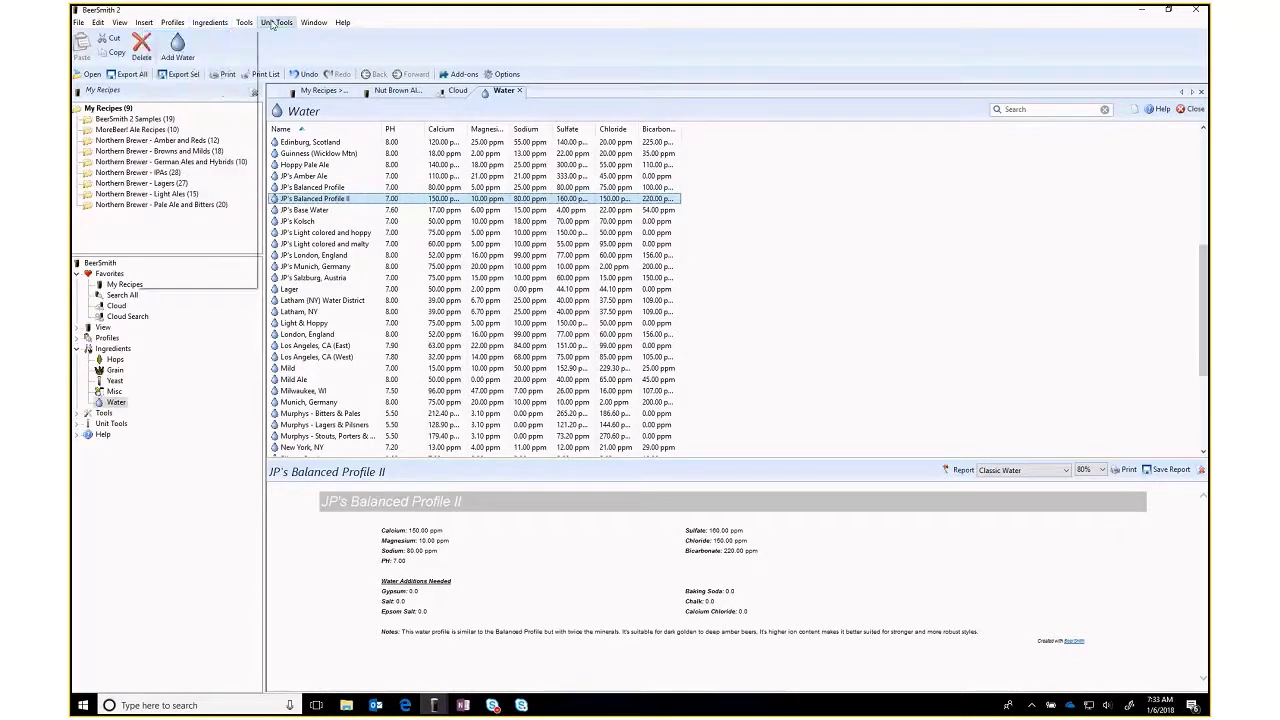
mouse_move(245, 22)
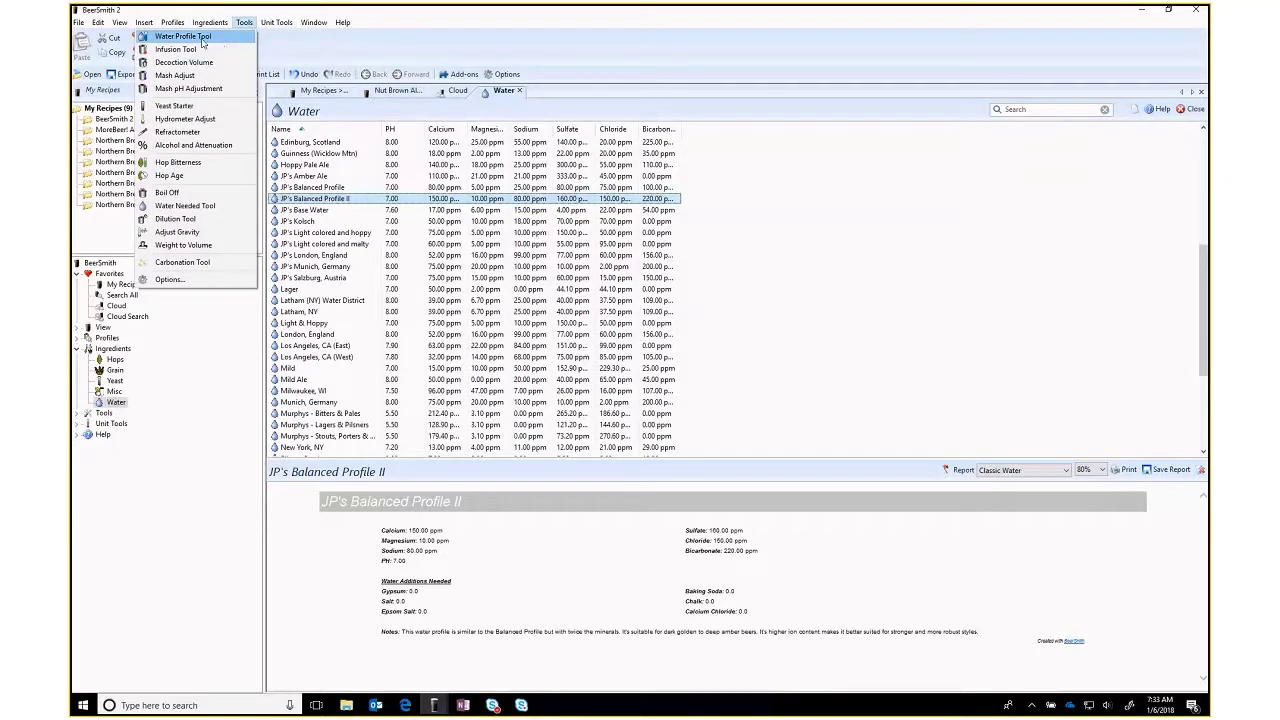
click(203, 38)
click(298, 186)
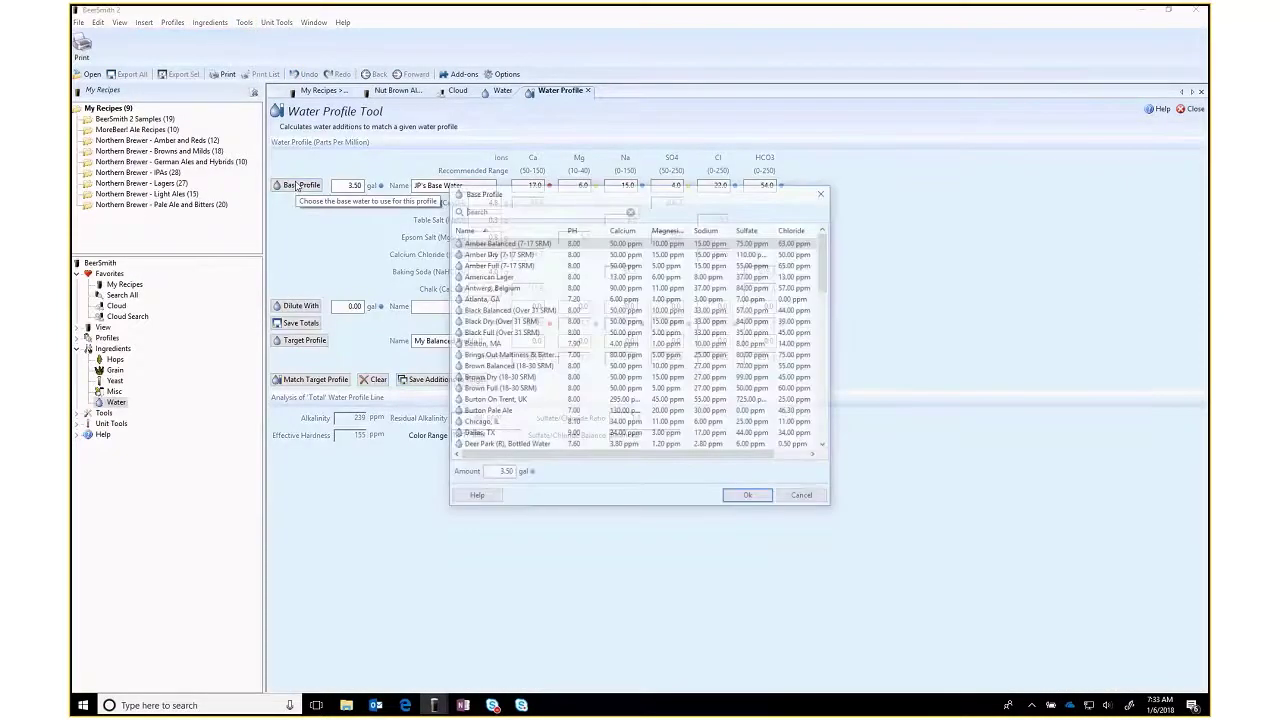
scroll(503, 400, down, 4)
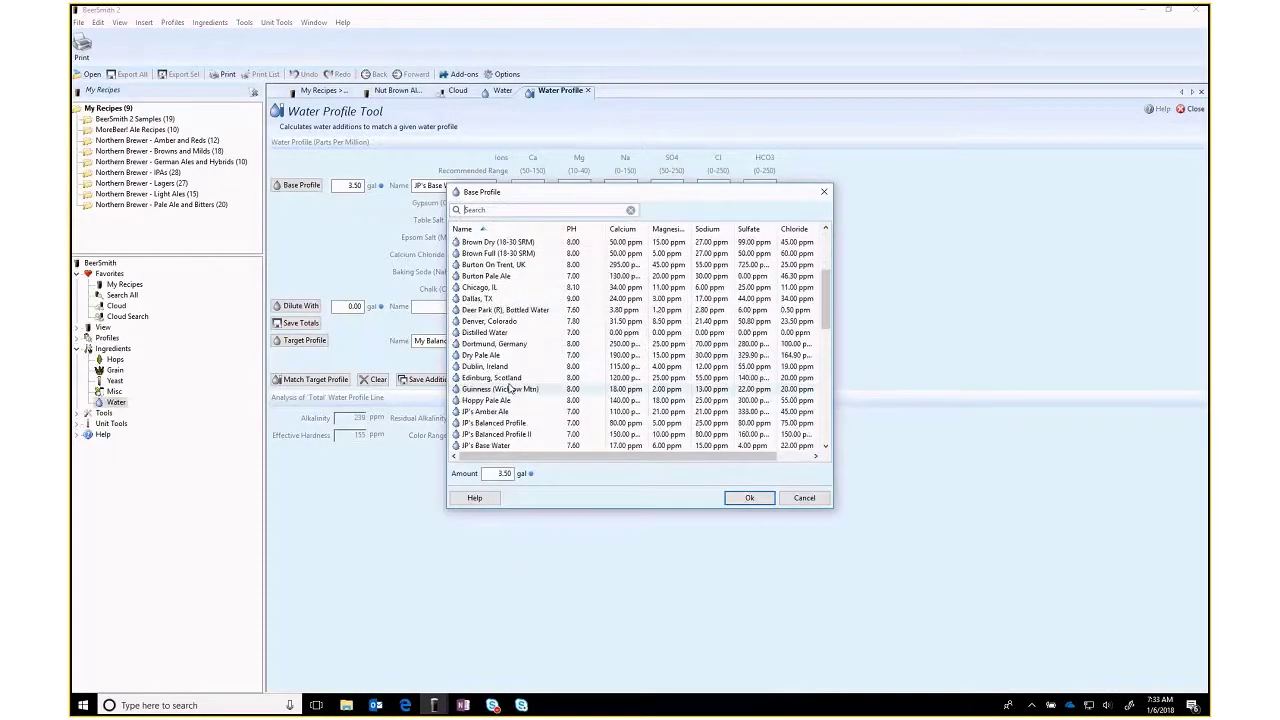
scroll(503, 400, down, 1)
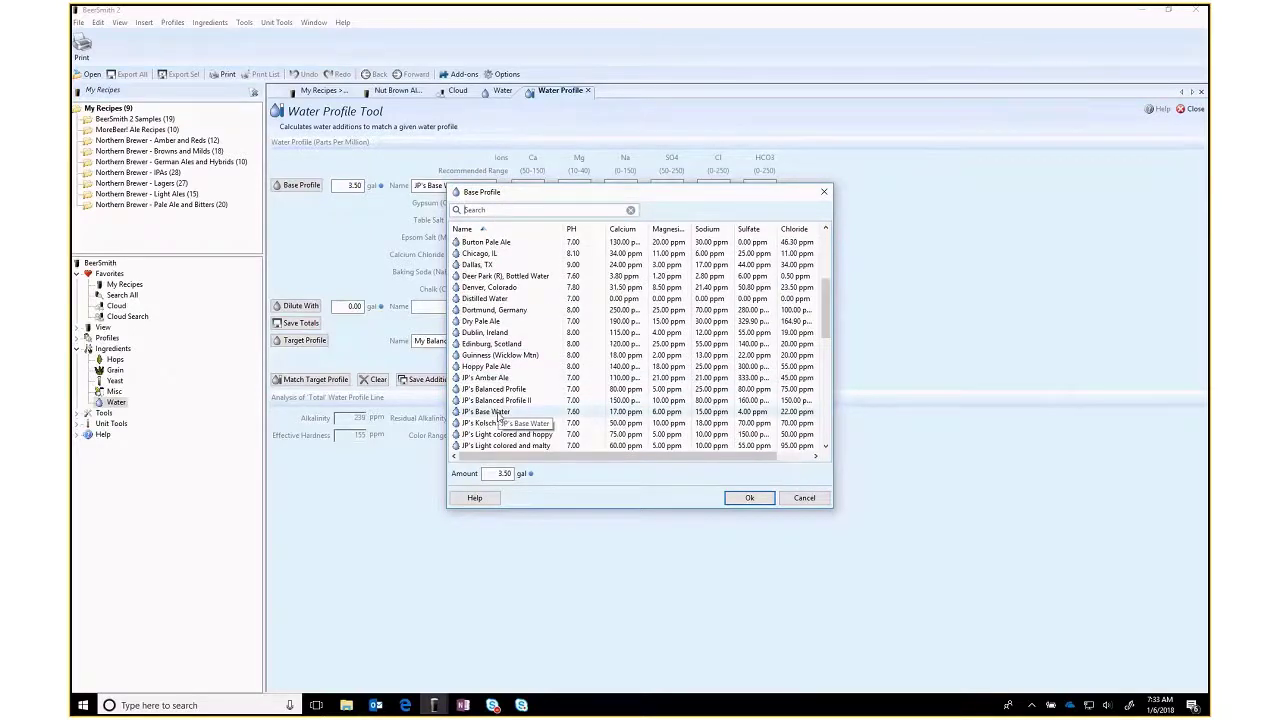
click(492, 411)
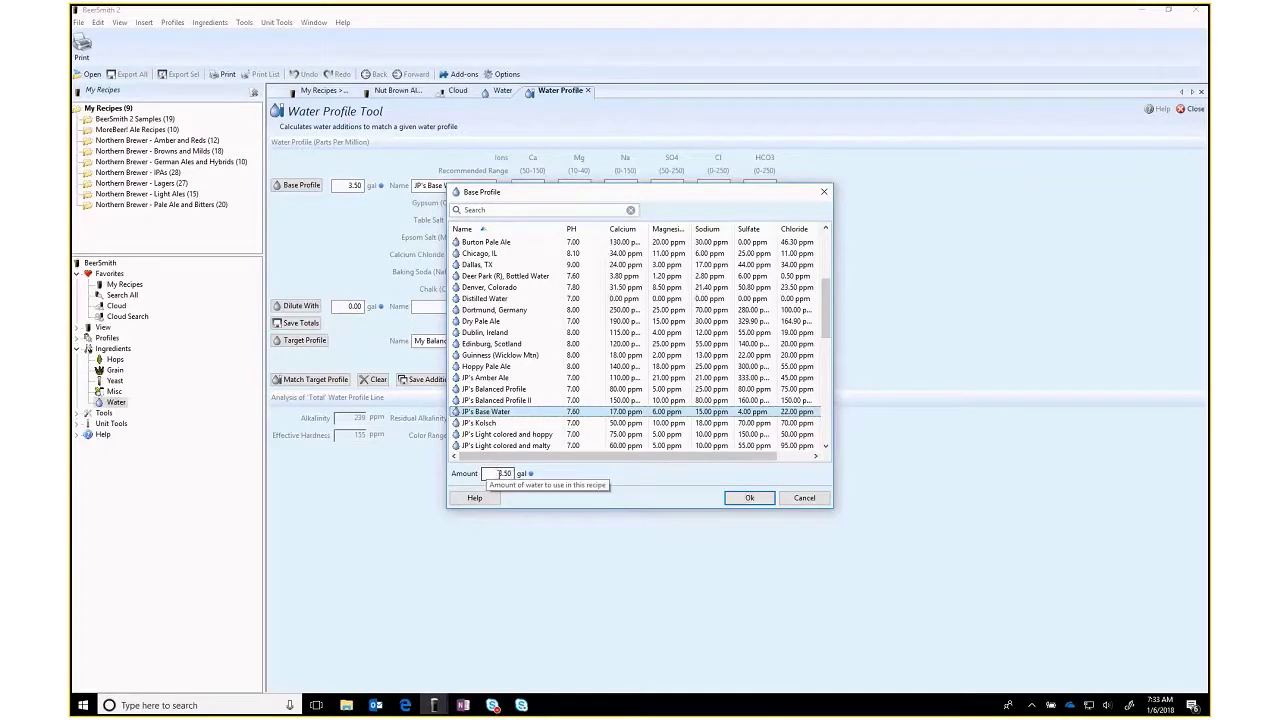
click(746, 499)
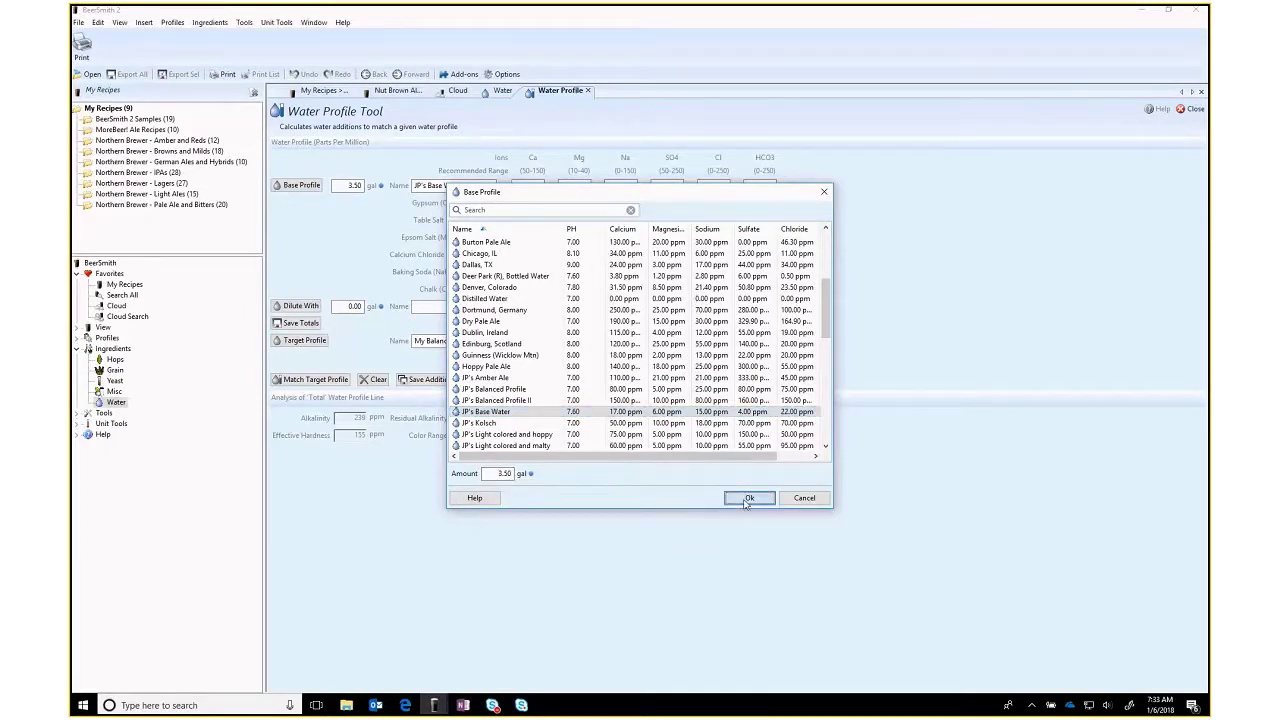
- Choose JP's Balanced Profile II as the target profile with an amount of 3.5 gal
click(304, 340)
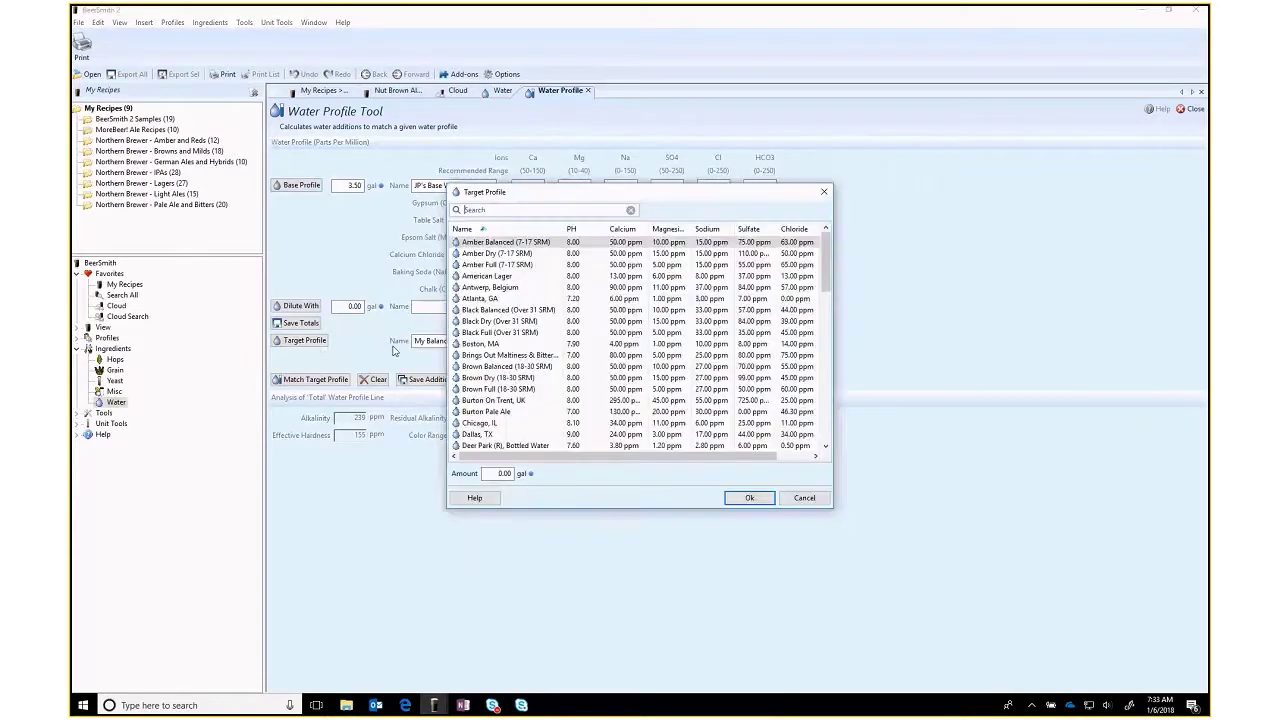
scroll(505, 380, down, 4)
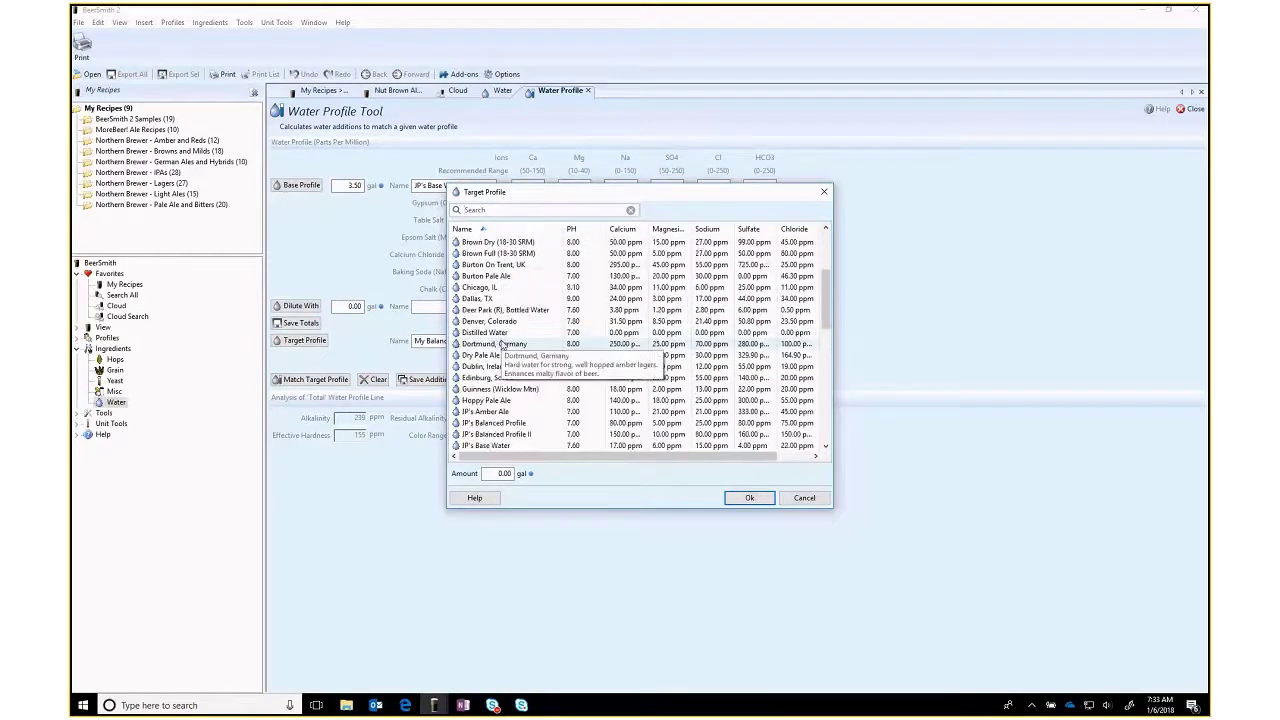
click(503, 434)
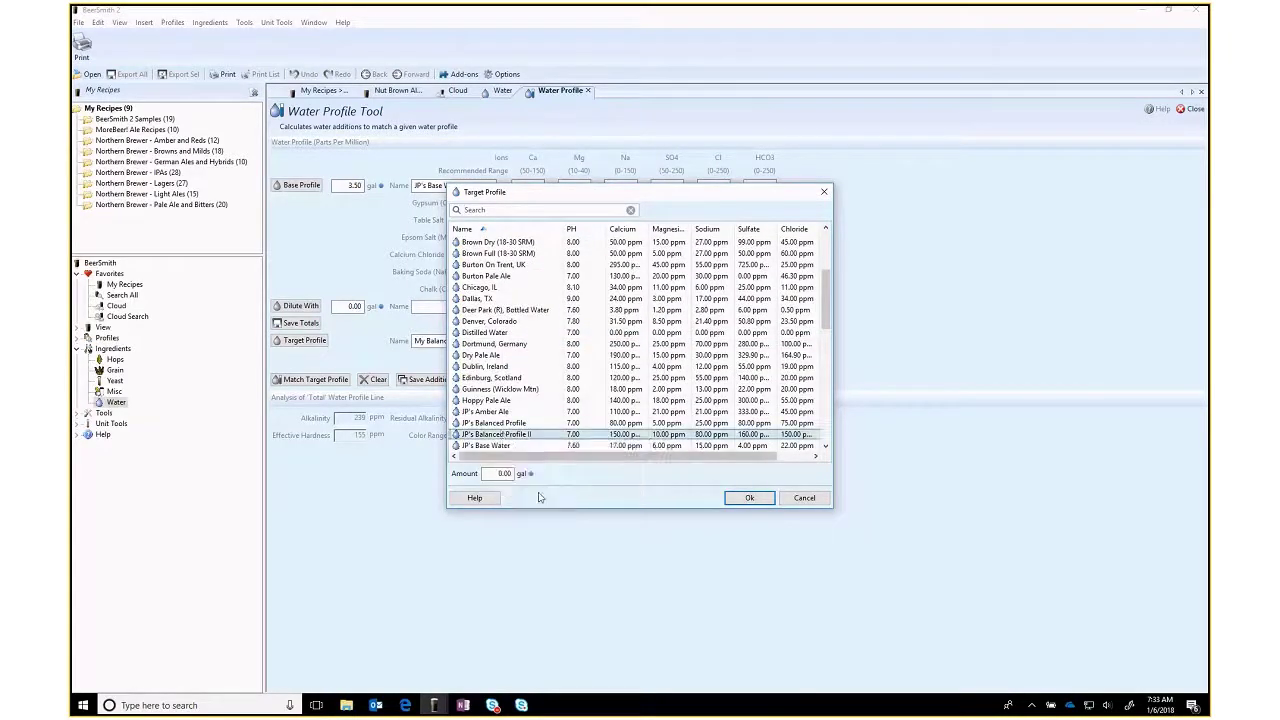
click(495, 474)
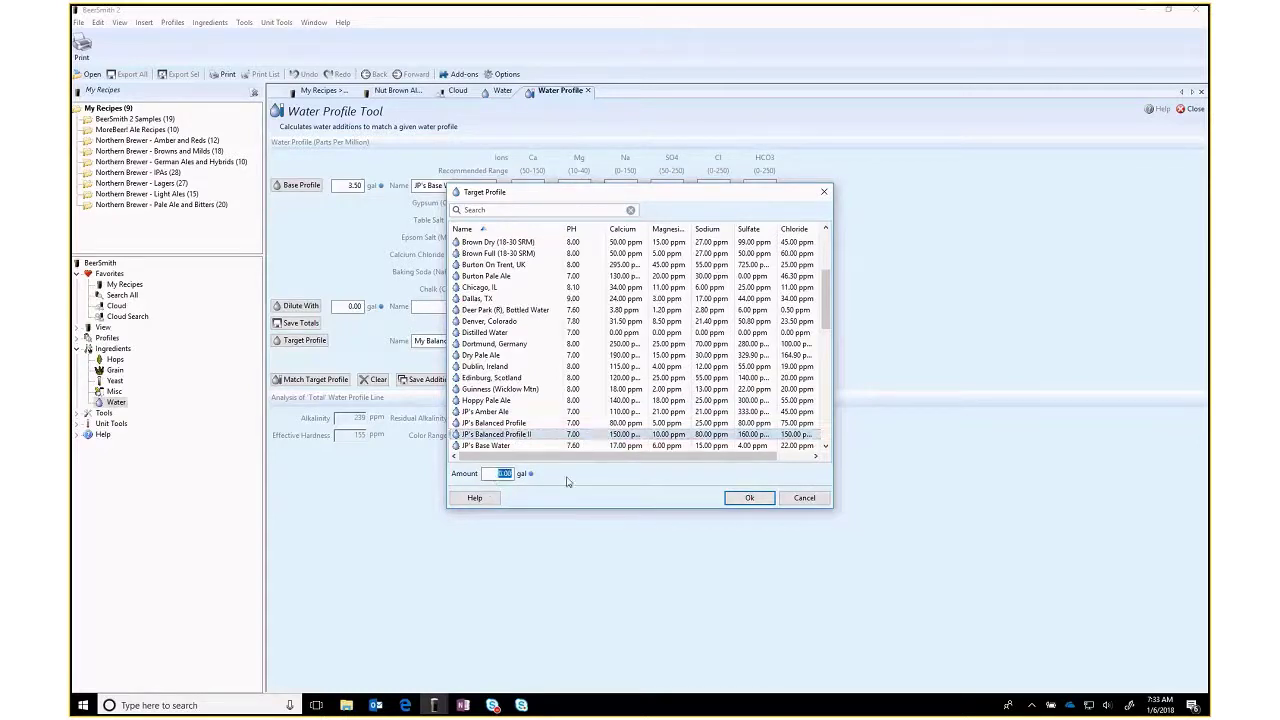
text(3.5)
click(750, 497)
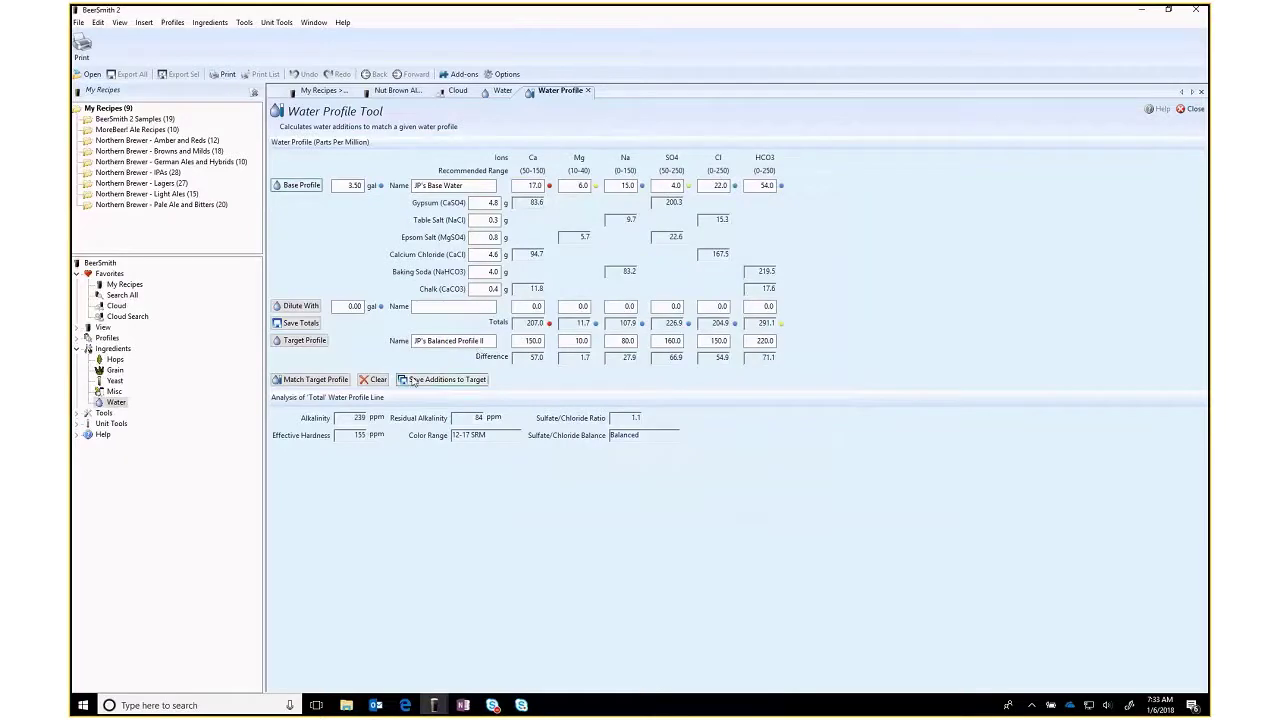
- Calculate the mineral additions that match the target profile and review the gypsum, table salt, calcium chloride and chalk amounts
click(320, 380)
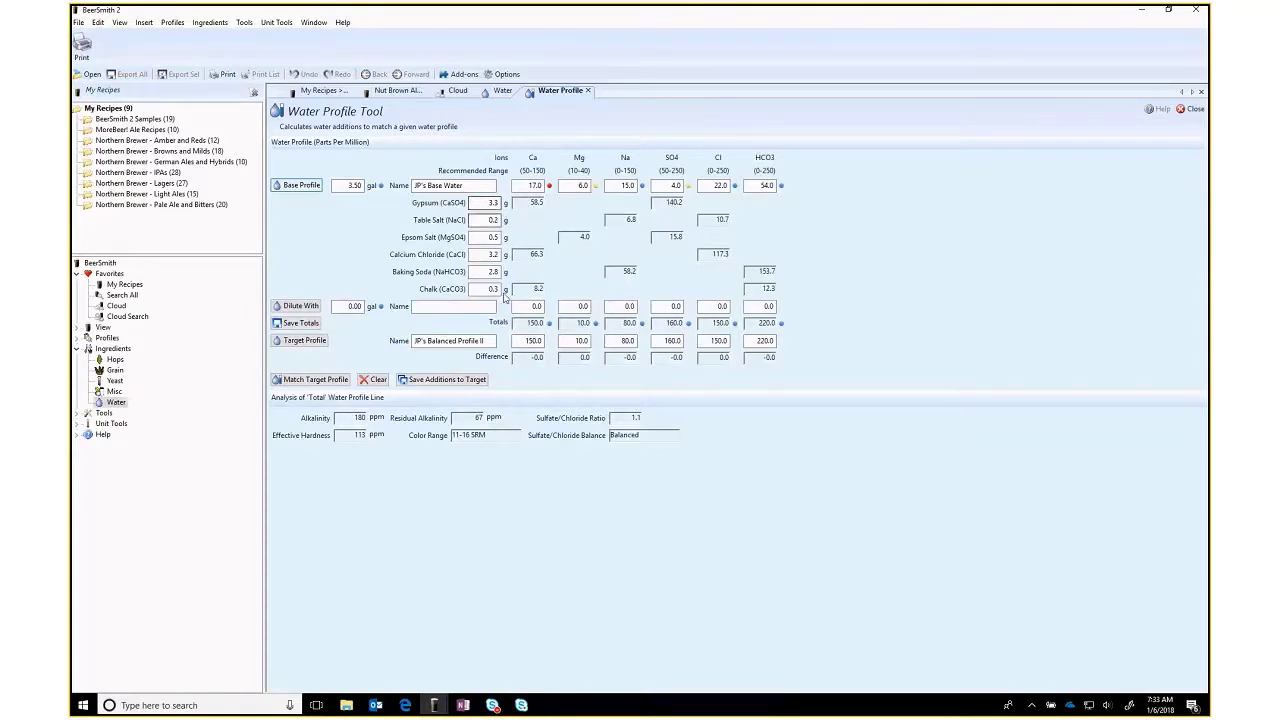
click(487, 203)
click(486, 219)
click(487, 254)
click(492, 288)
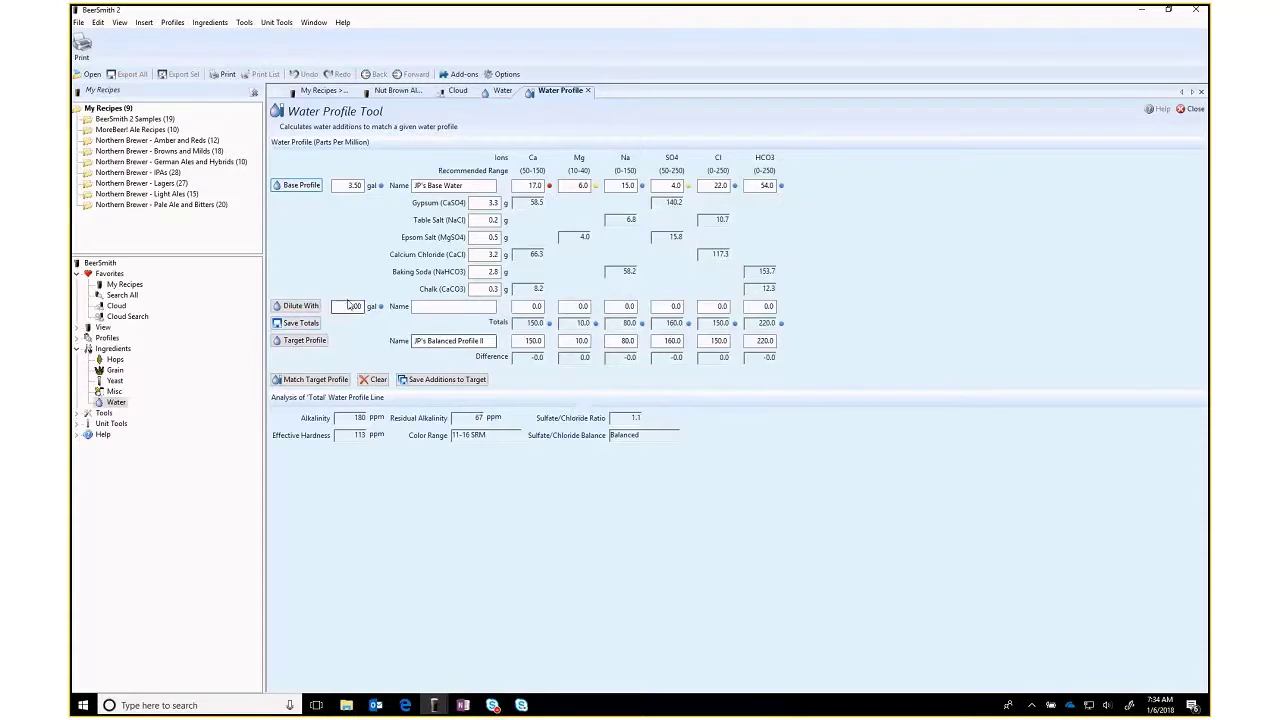
- Save the calculated additions to JP's Balanced Profile II and close the Water Profile Tool and the water list
click(428, 380)
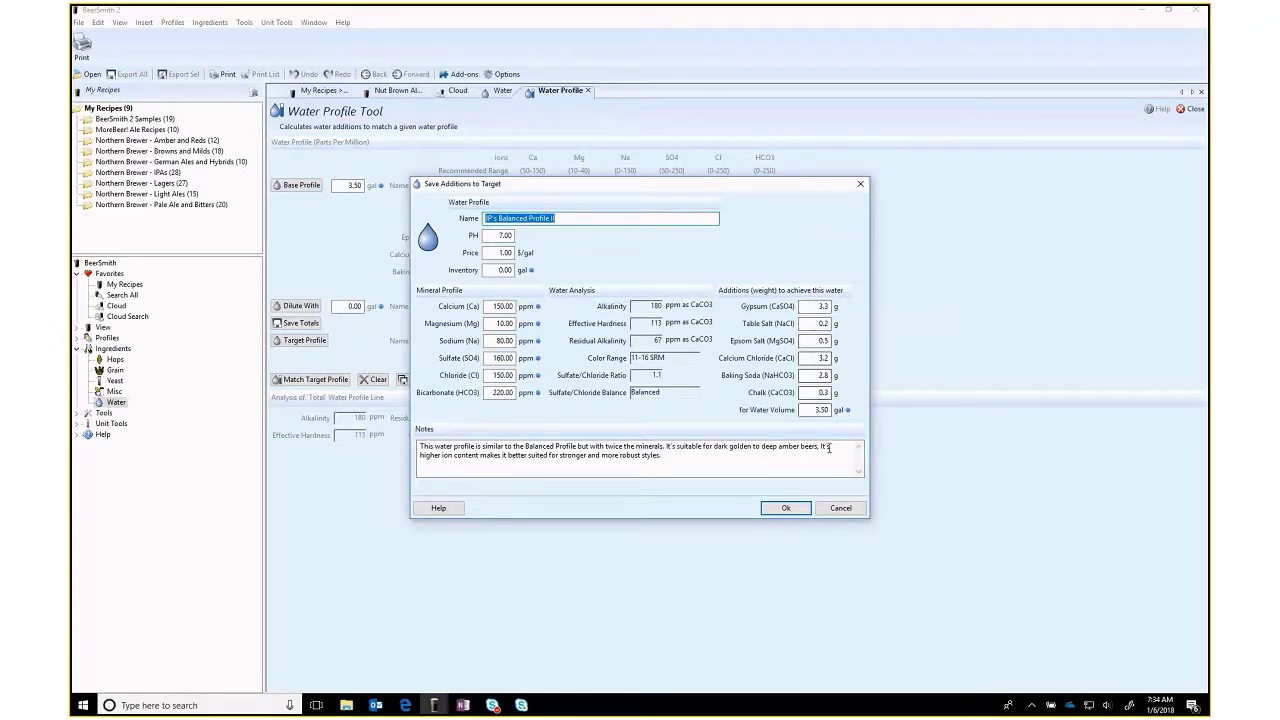
click(794, 509)
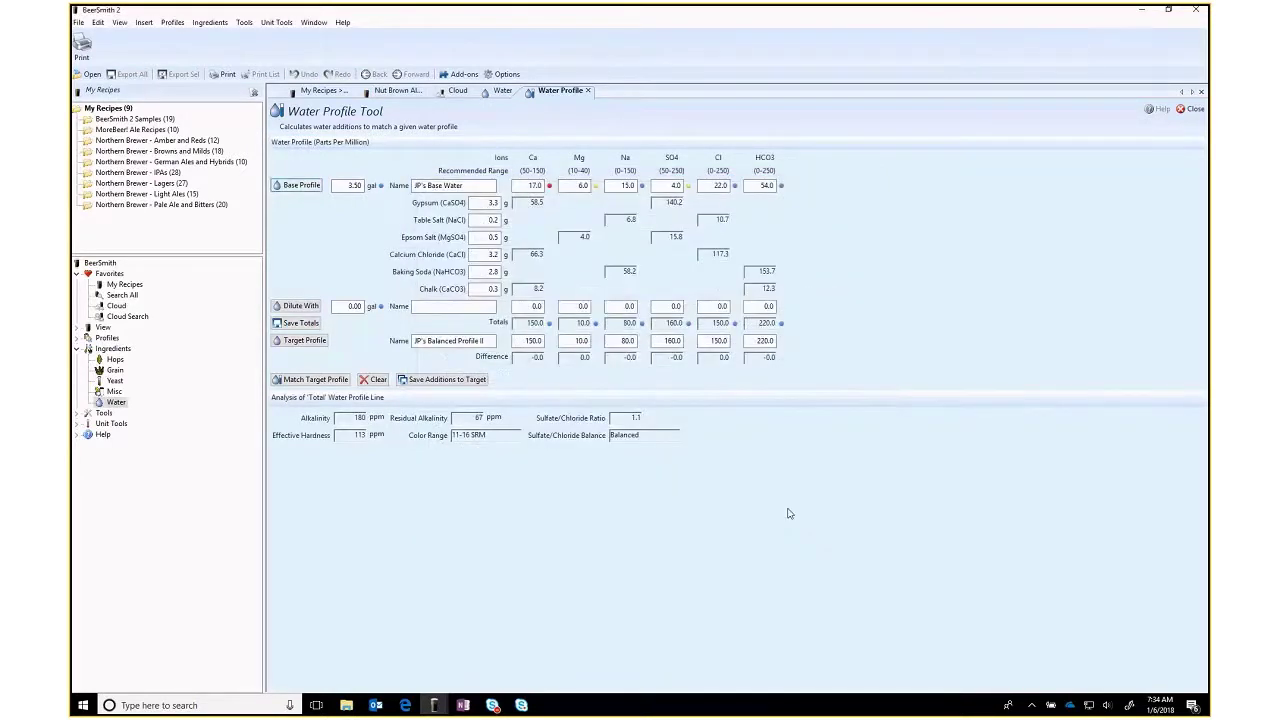
click(1200, 91)
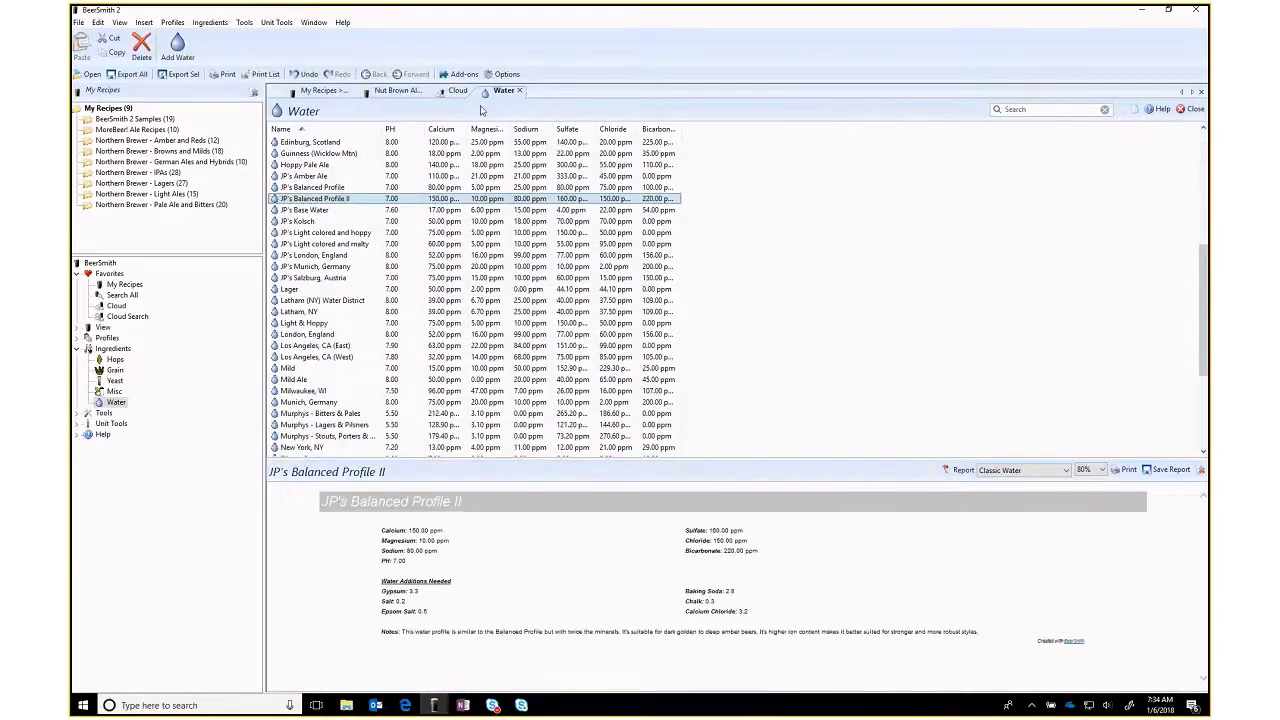
click(519, 90)
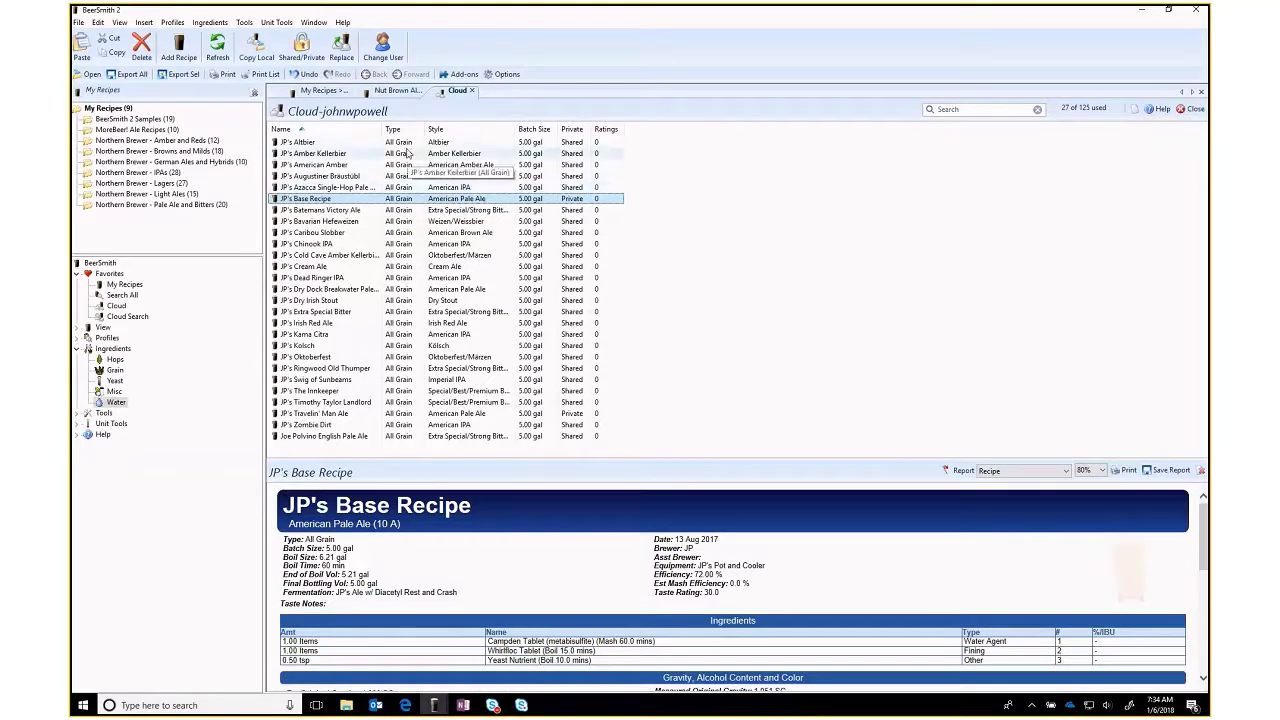
- Switch to OneNote and view the Nut Brown Ale 1/6/2017 page in the My Brews section
mouse_move(459, 708)
click(462, 678)
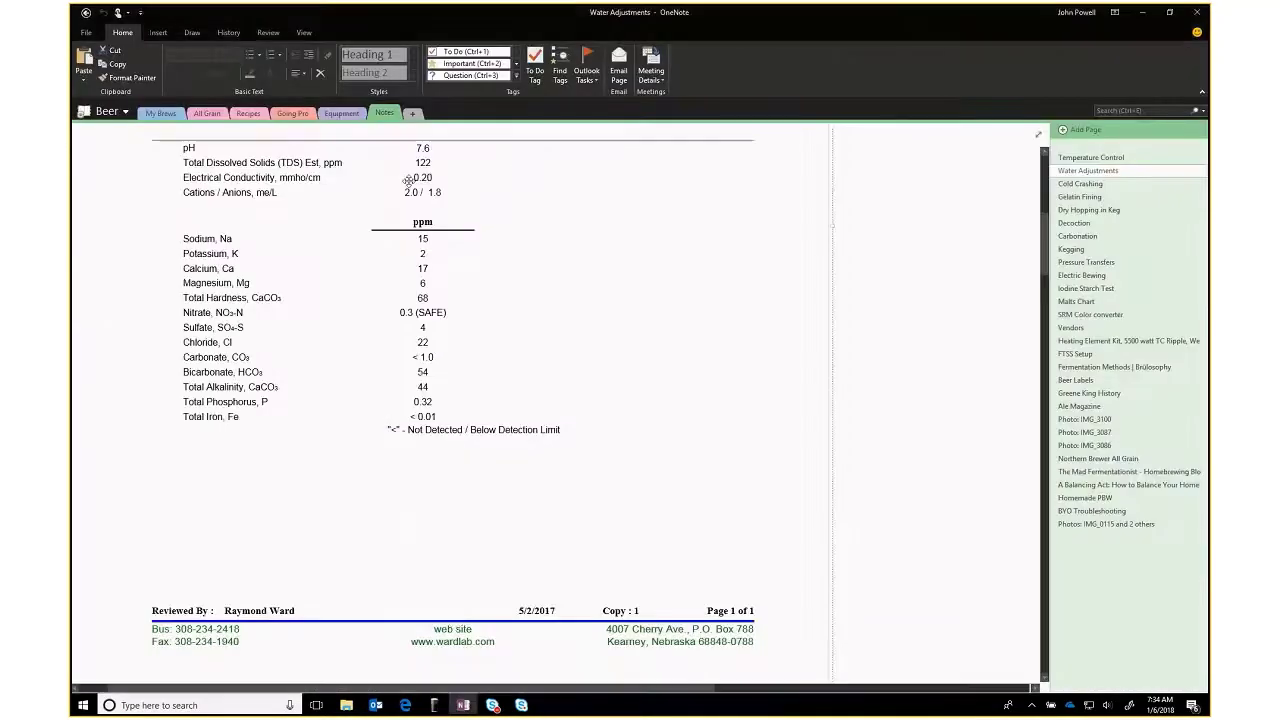
click(160, 113)
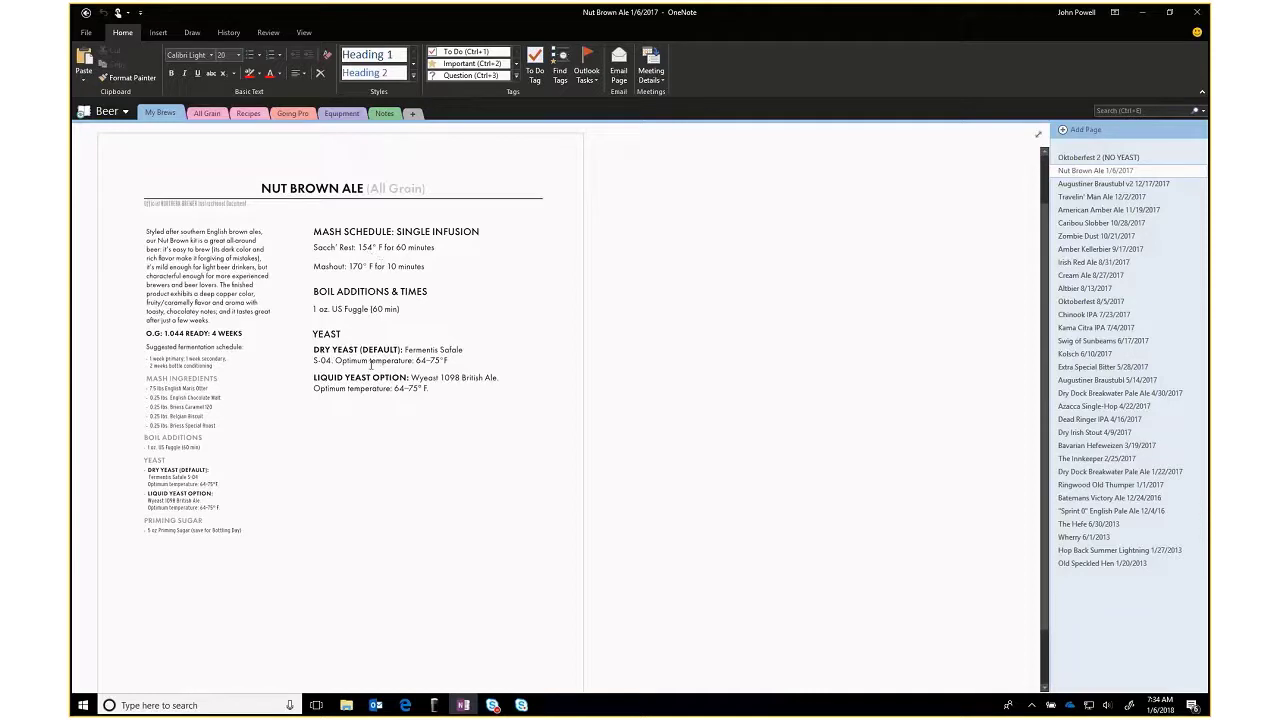
- Switch back to BeerSmith and open JP's Base Recipe from the cloud recipes
click(434, 705)
mouse_move(399, 663)
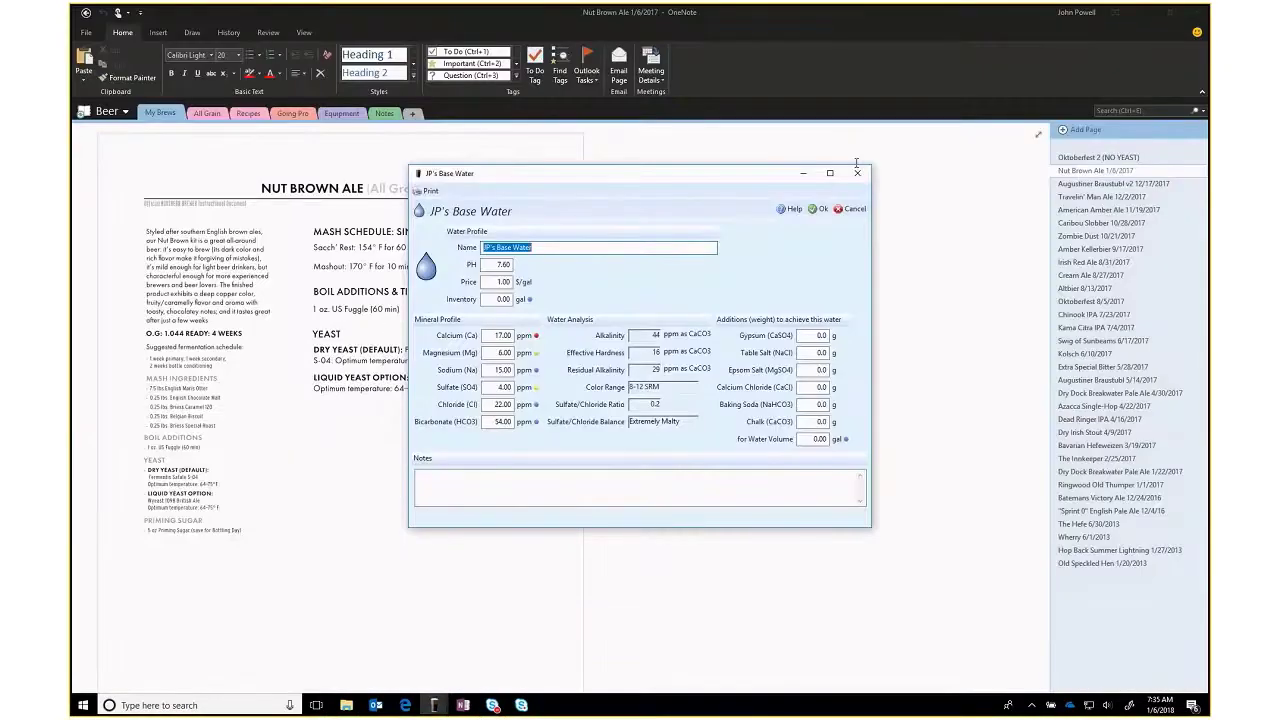
click(465, 706)
click(434, 705)
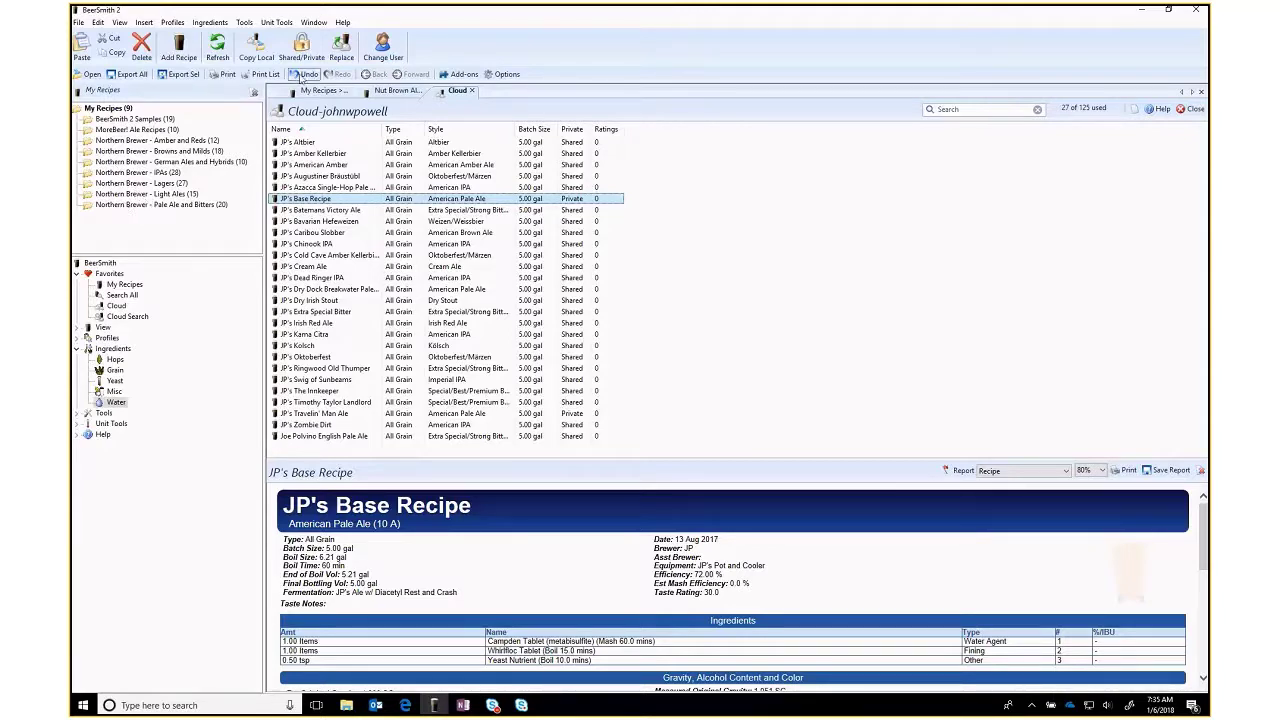
click(307, 92)
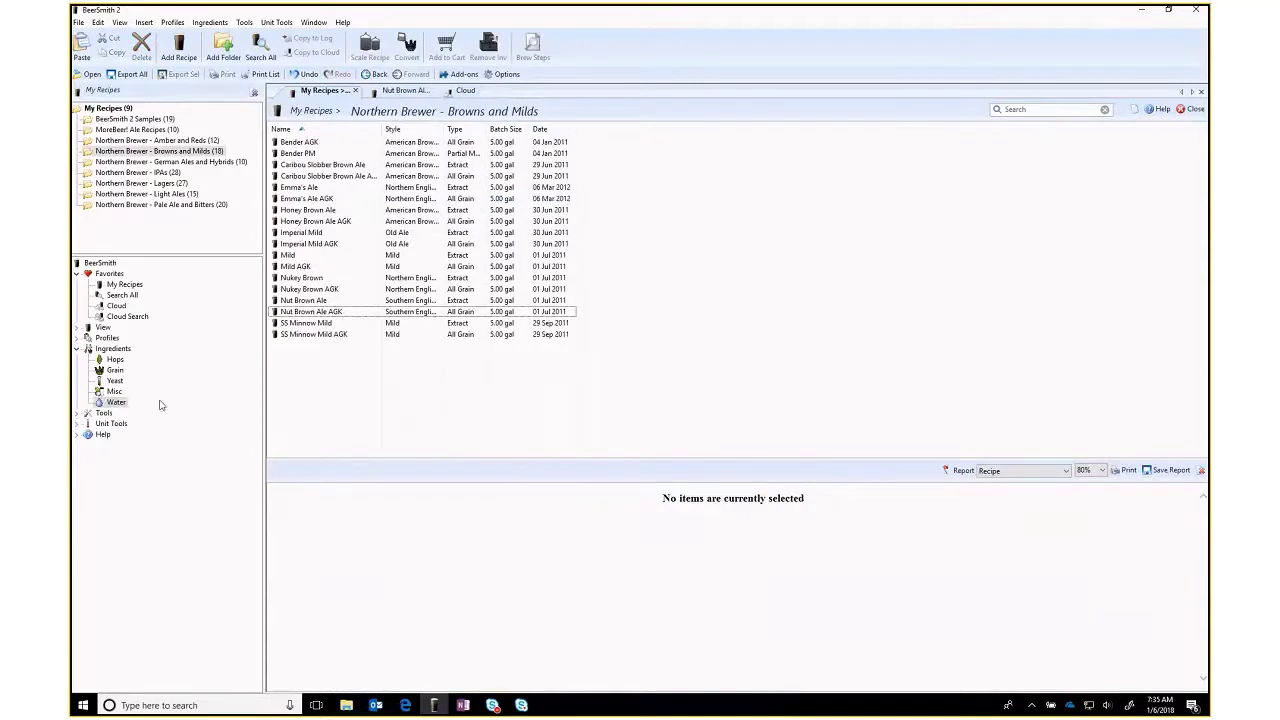
click(122, 308)
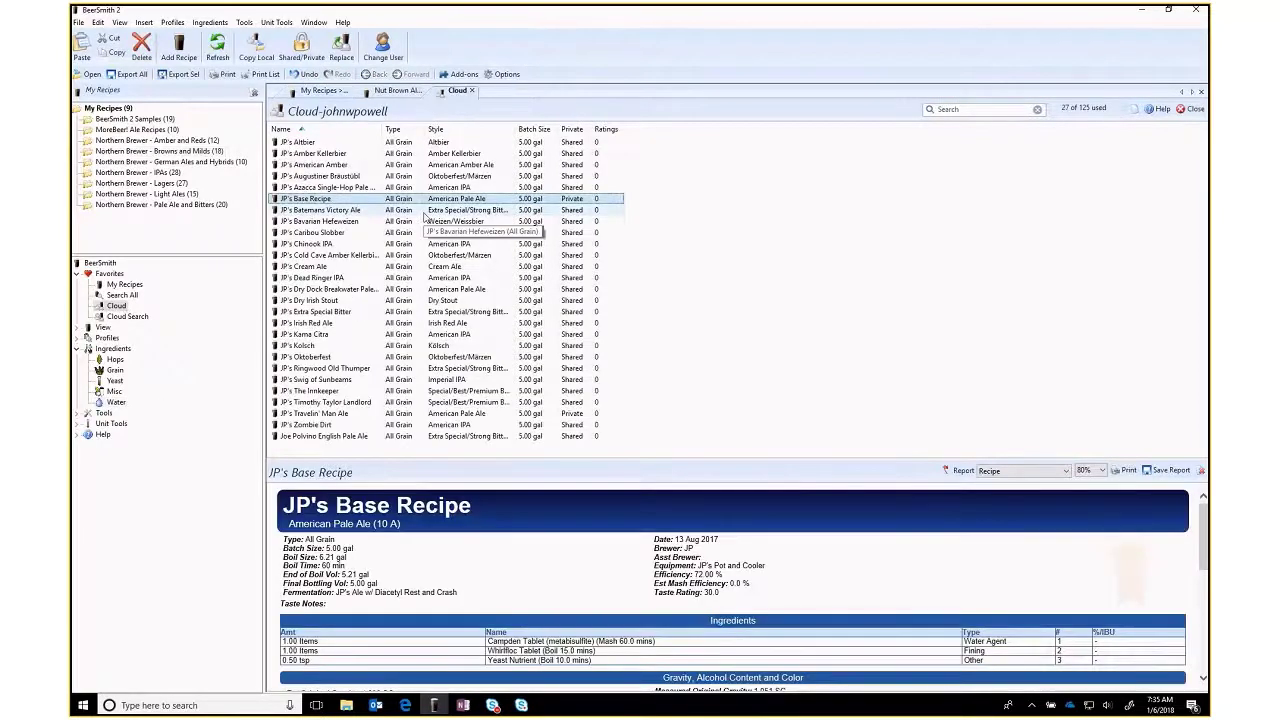
double_click(326, 199)
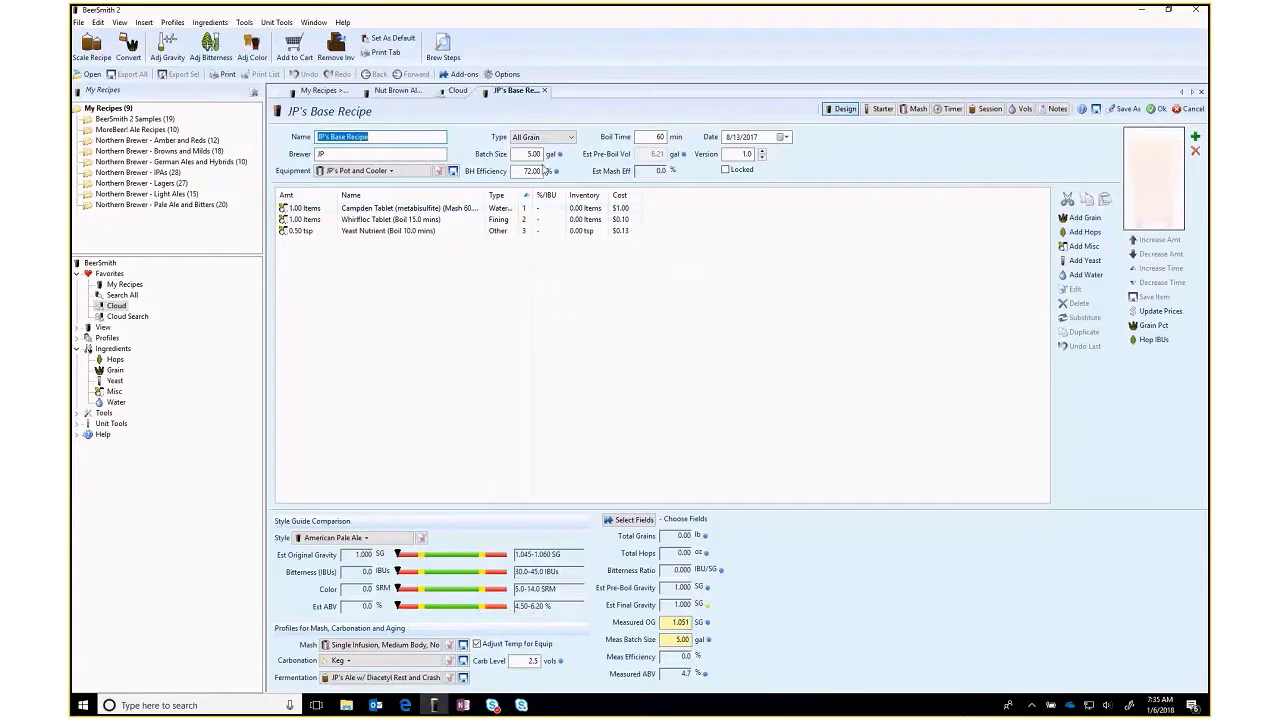
- Close JP's Base Recipe and duplicate it within the cloud recipe list
click(544, 90)
right_click(321, 199)
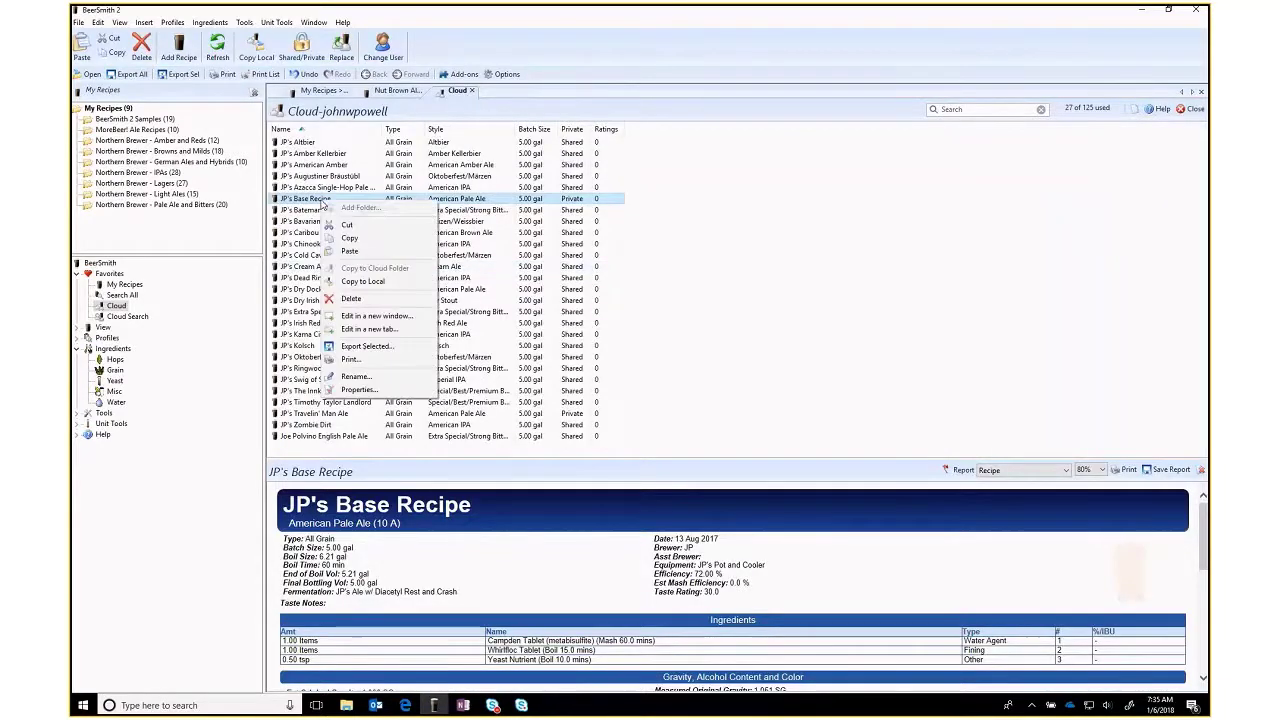
click(345, 238)
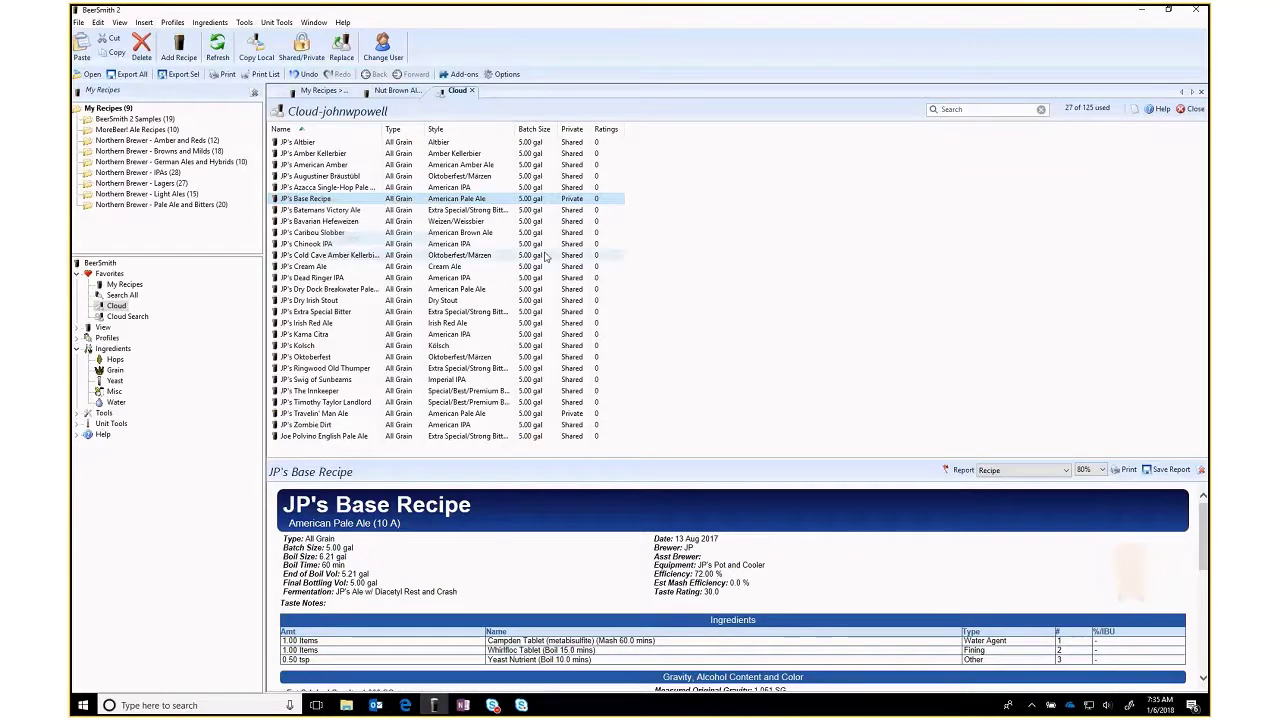
right_click(678, 289)
click(706, 339)
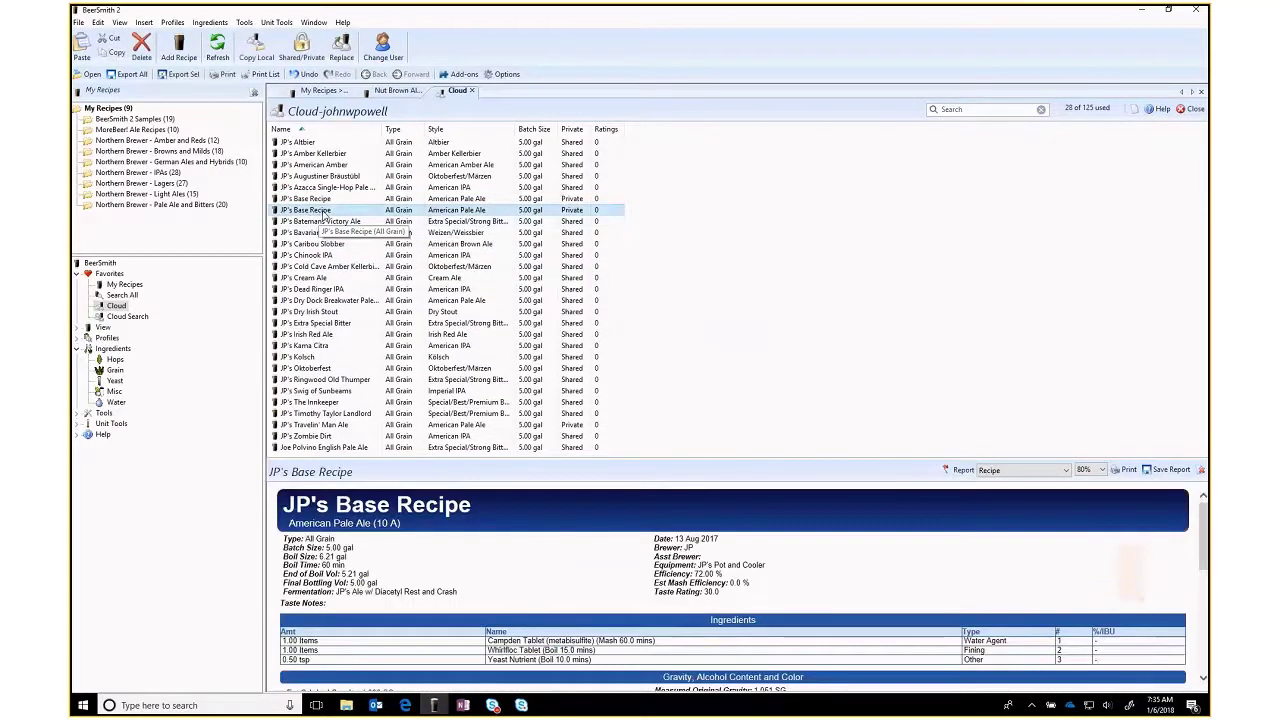
- Open the duplicated base recipe, rename it JP's Nut Brown Ale and set its date to today, 1/6/2018
double_click(305, 210)
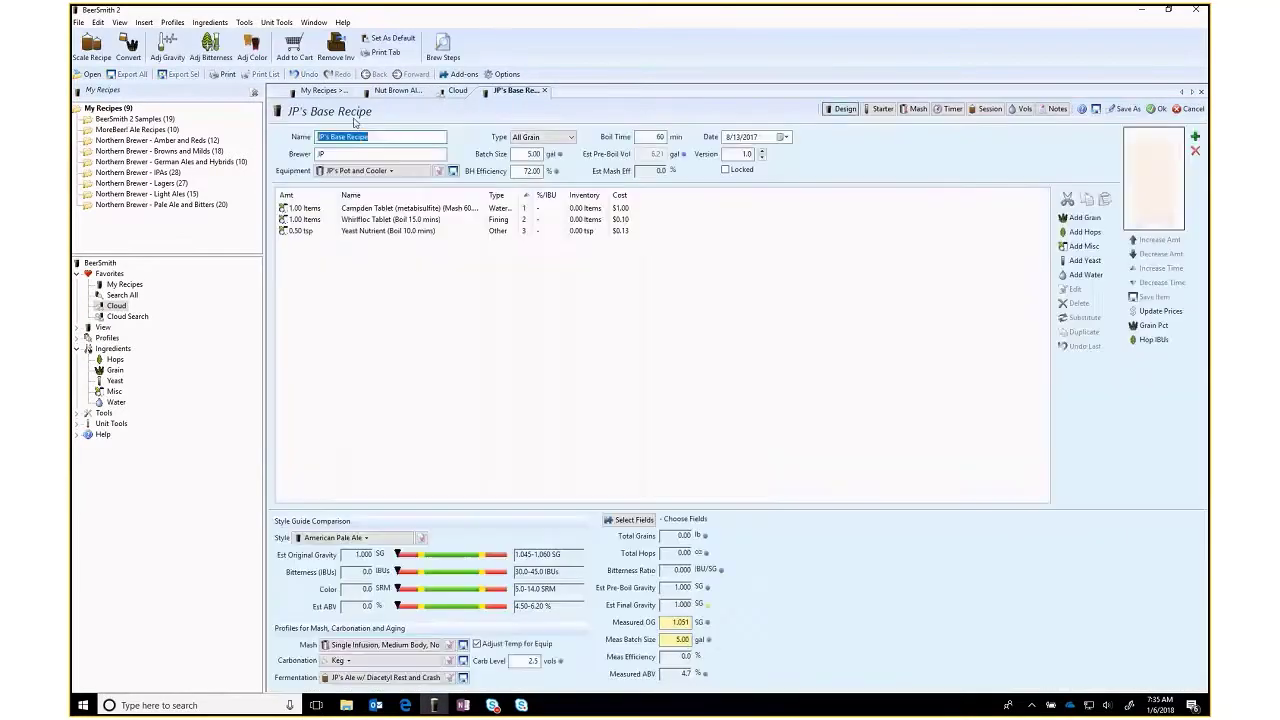
drag(332, 136, 390, 133)
text(Nut Brown Ale)
click(781, 137)
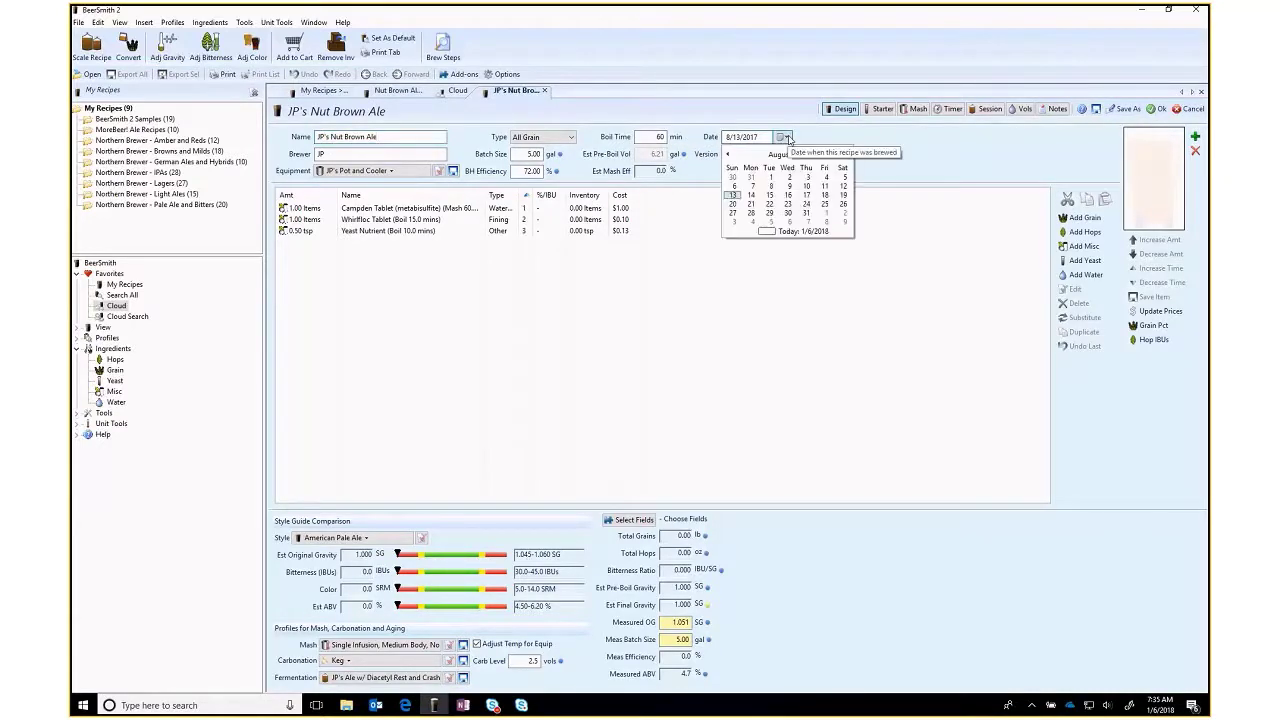
click(805, 232)
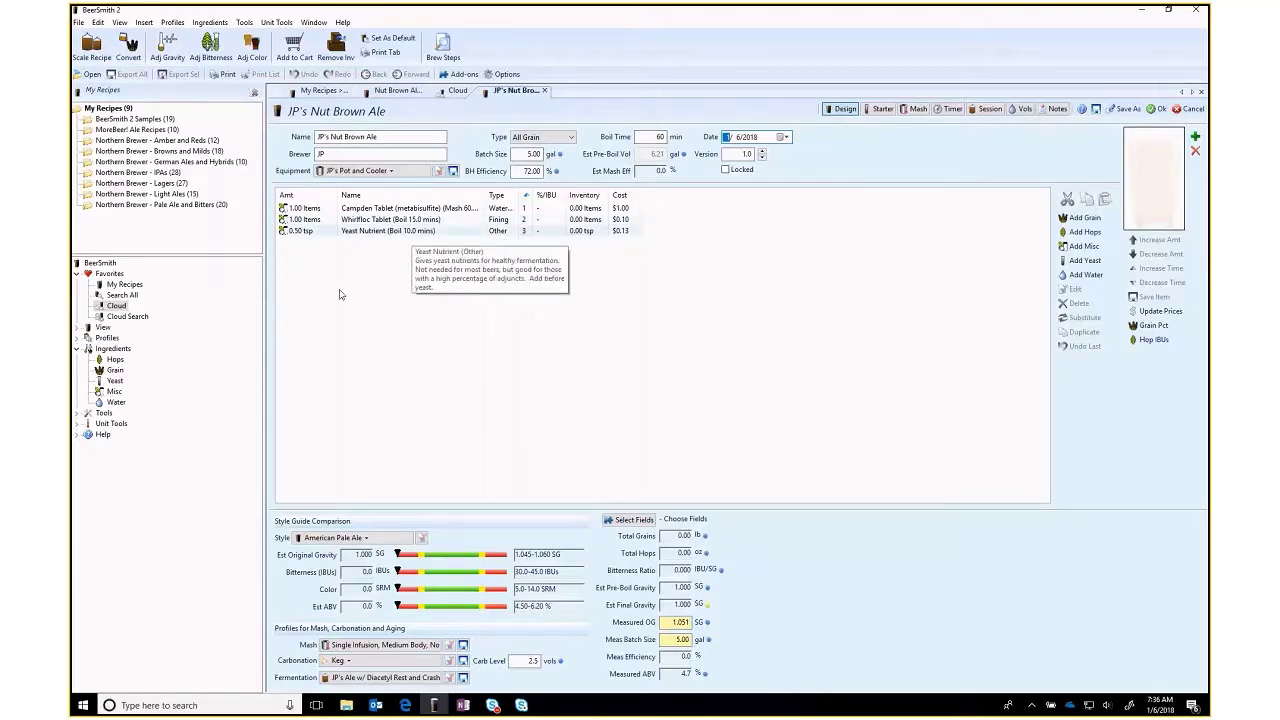
- Search the style guide for "brown" and set the recipe's style to British Brown Ale
click(366, 539)
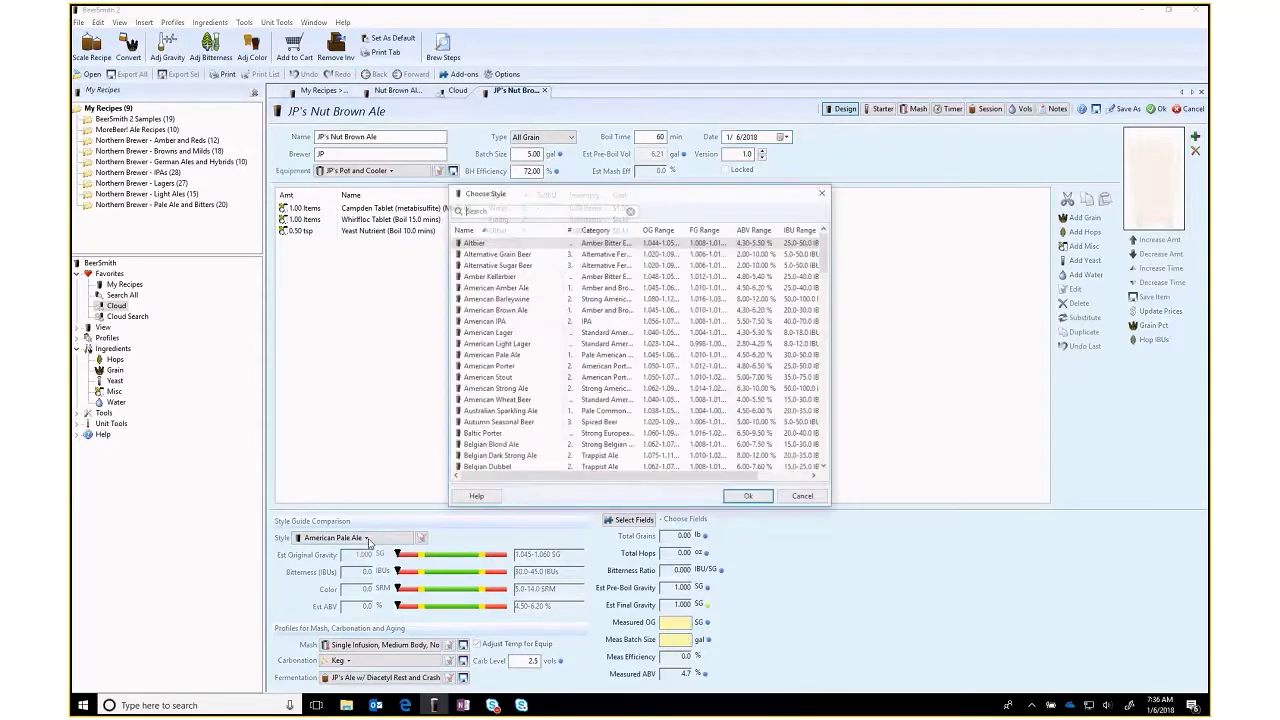
click(498, 212)
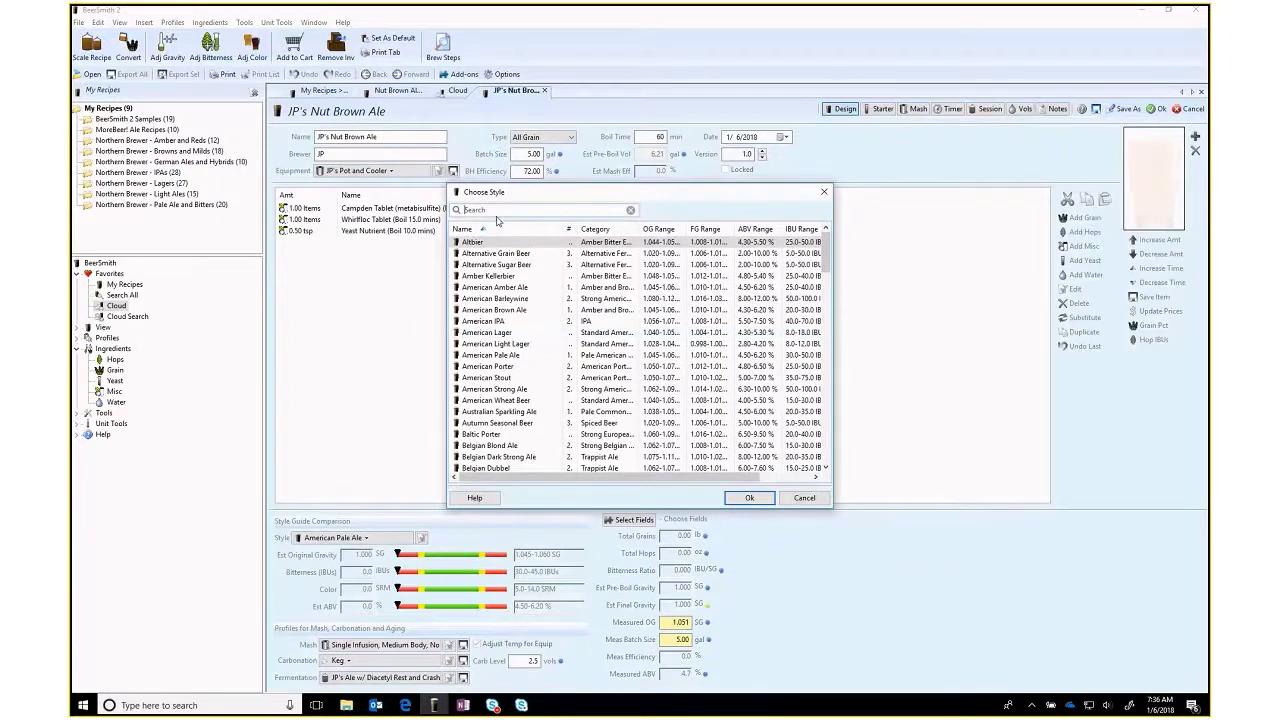
text(brown)
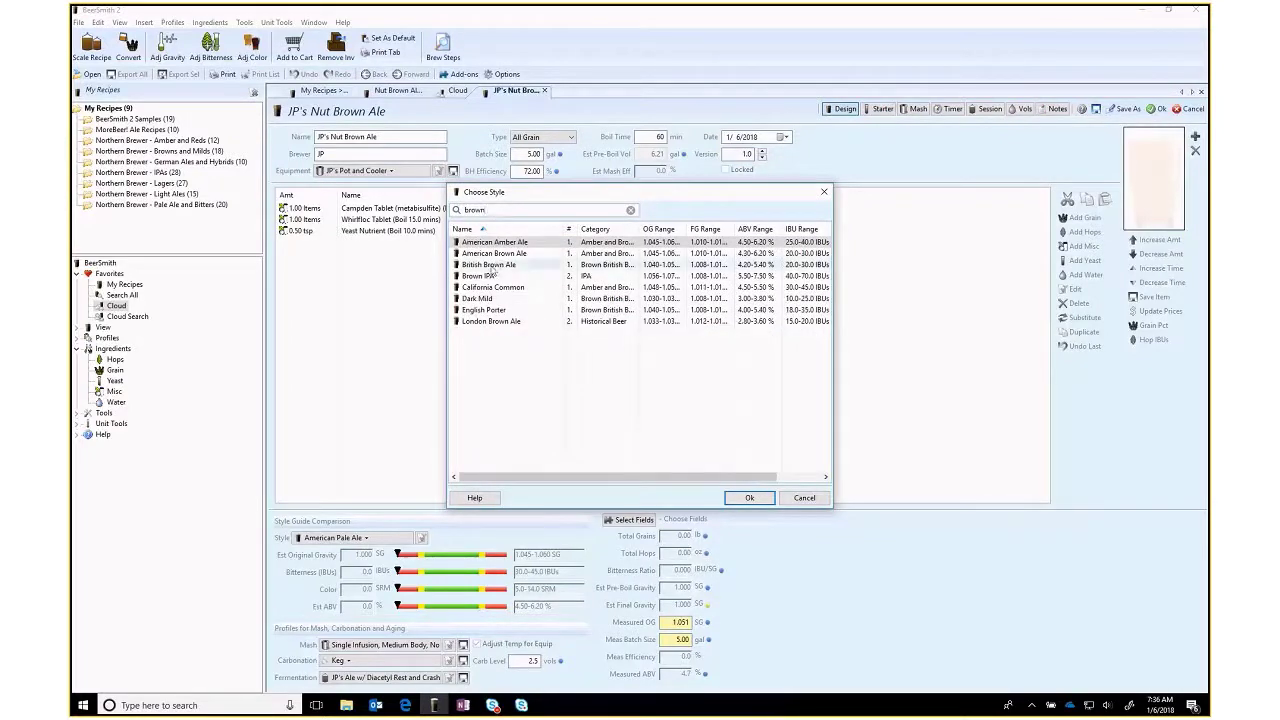
double_click(530, 265)
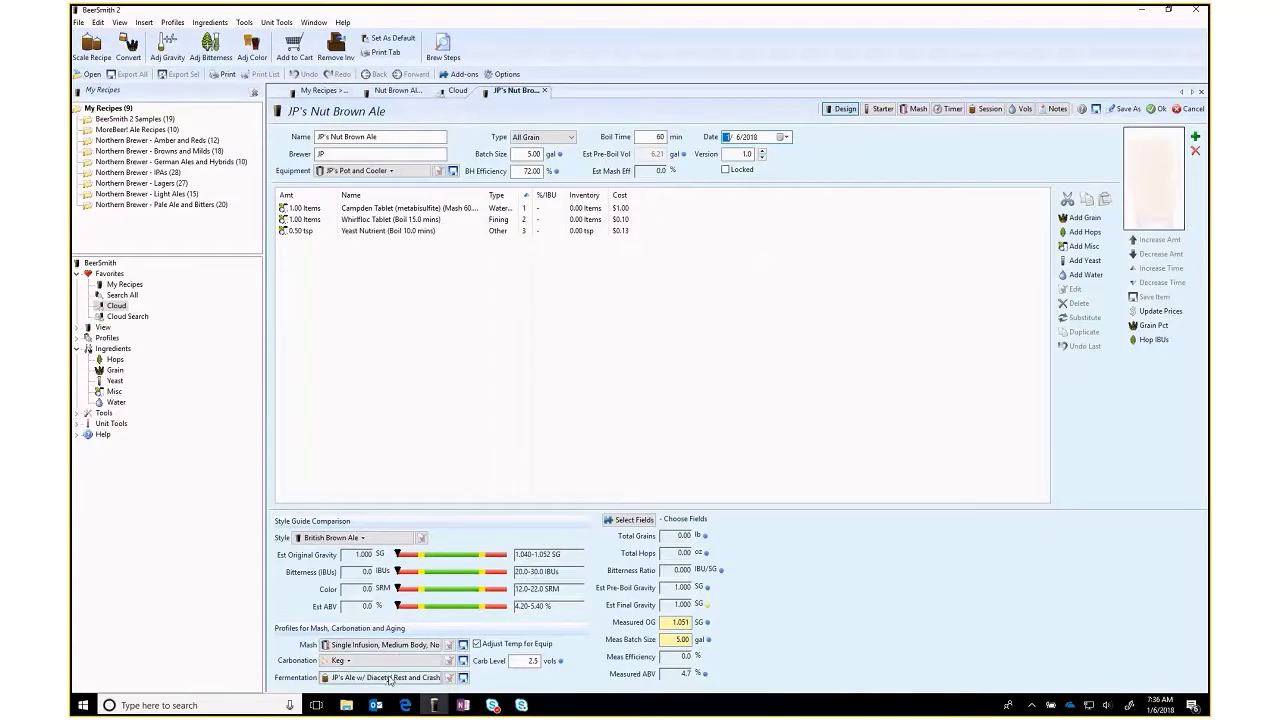
- Check the mash schedule on the OneNote page, then set the recipe's Mash In step temperature to 154 F in BeerSmith
click(914, 108)
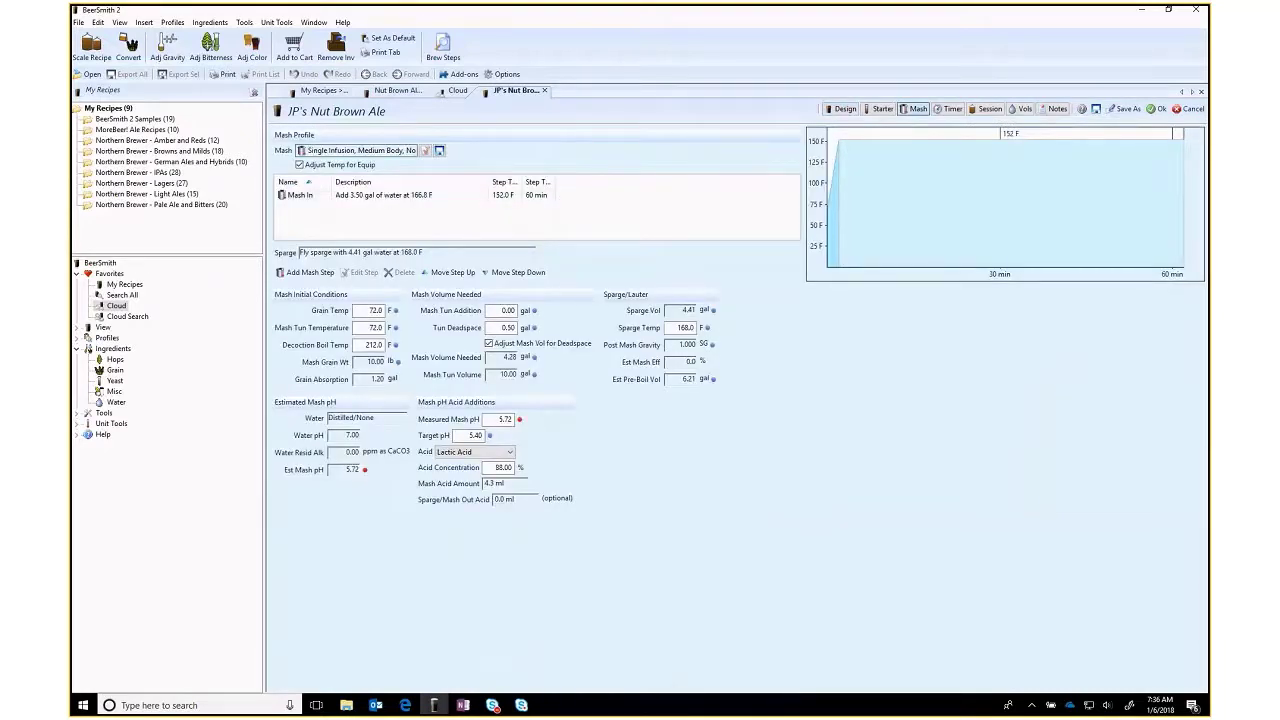
click(463, 705)
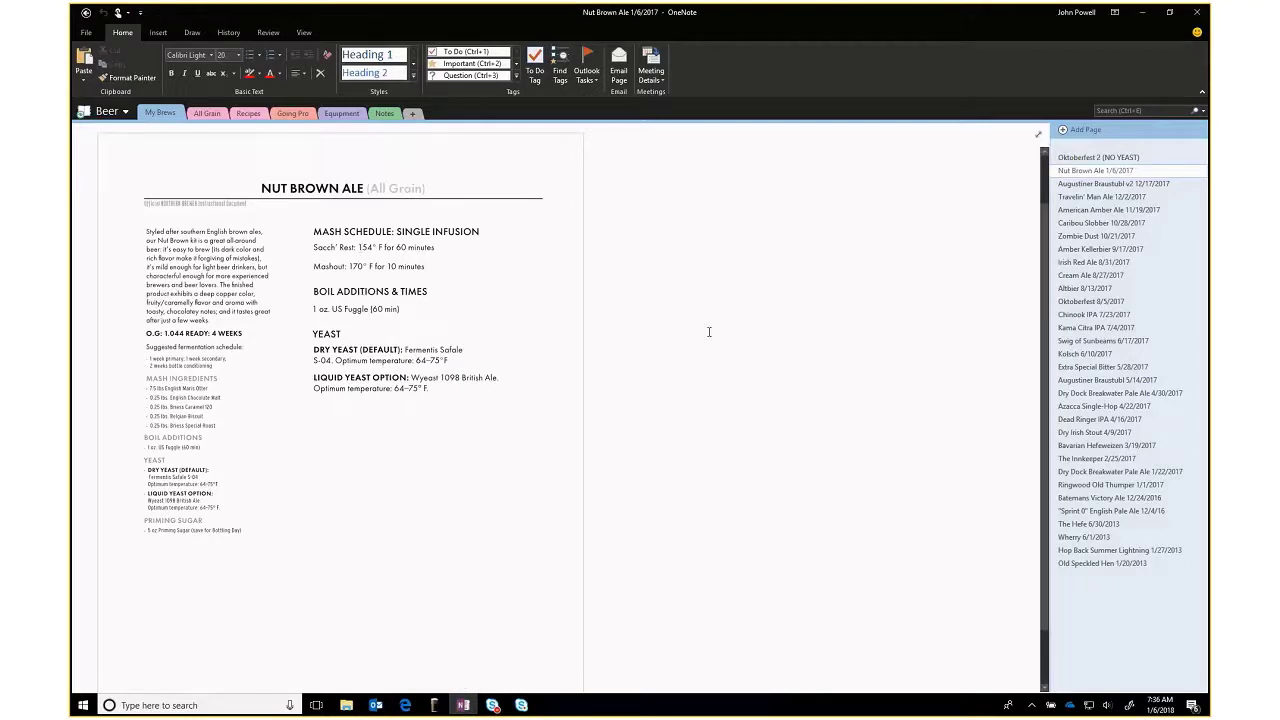
click(435, 706)
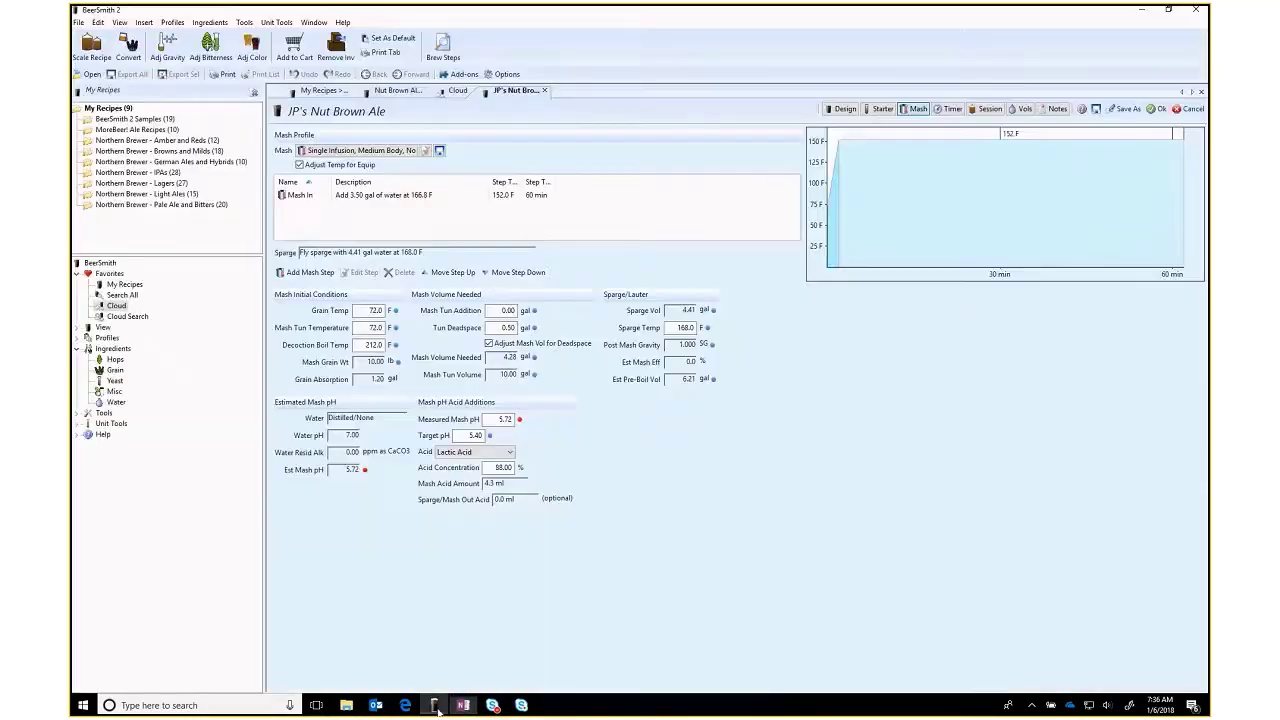
double_click(508, 195)
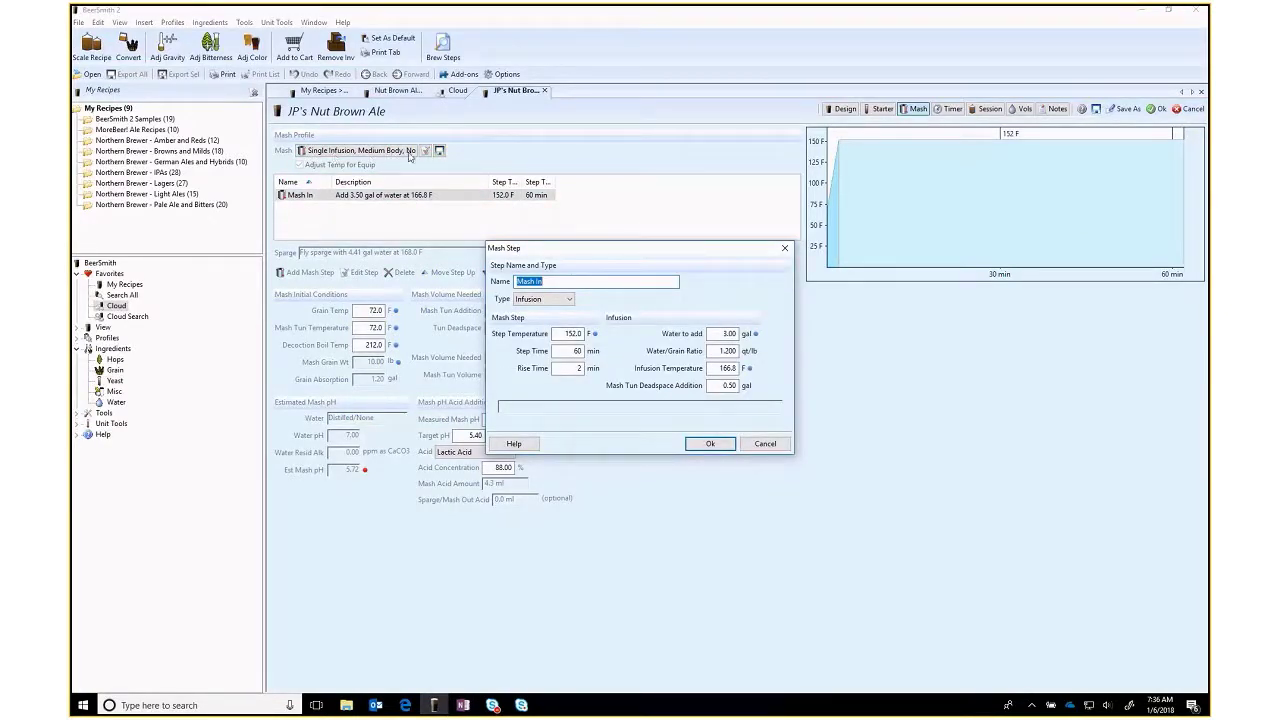
click(572, 334)
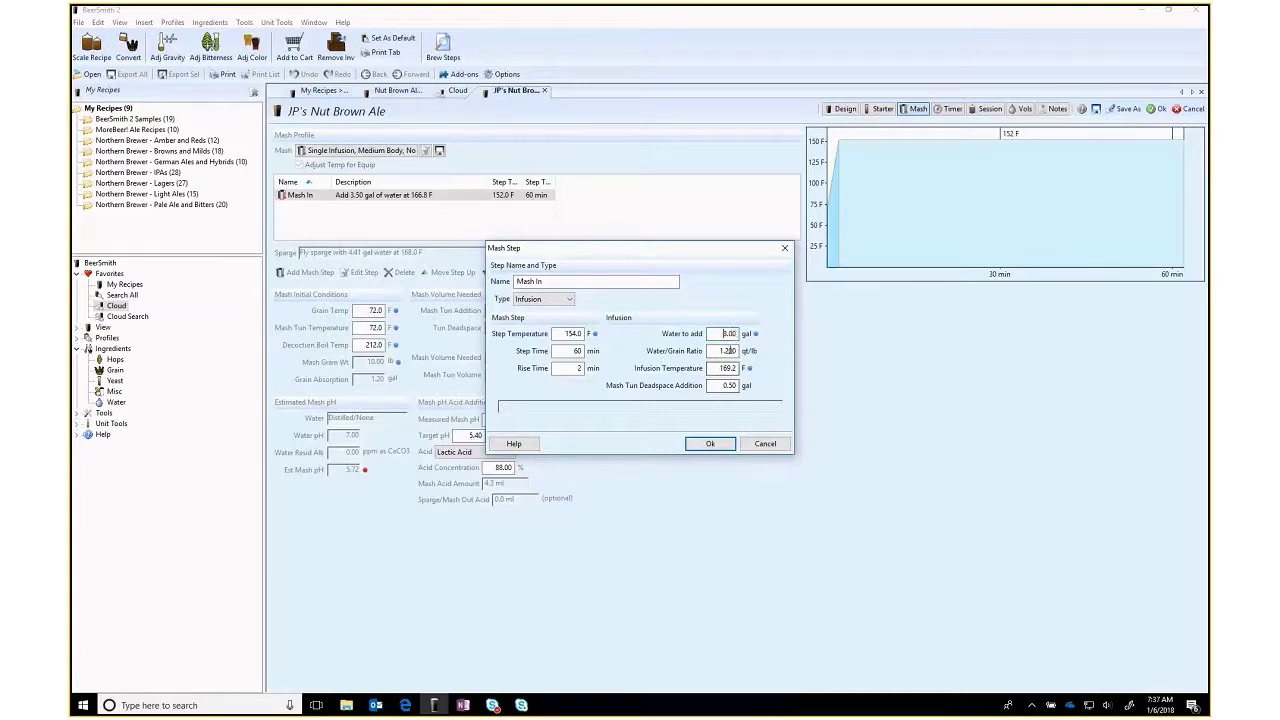
click(710, 443)
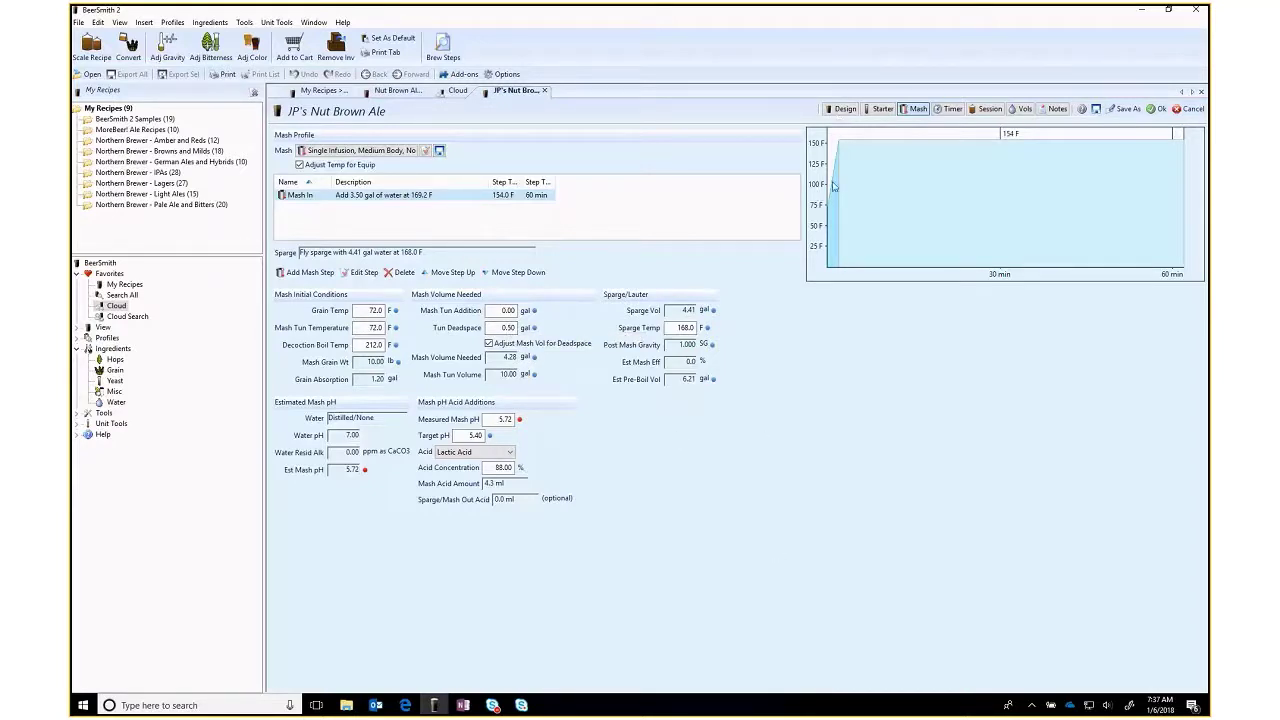
- Copy all ingredients from Nut Brown Ale AGK into JP's Nut Brown Ale and delete the pasted NB NeoBritannia yeast
click(841, 109)
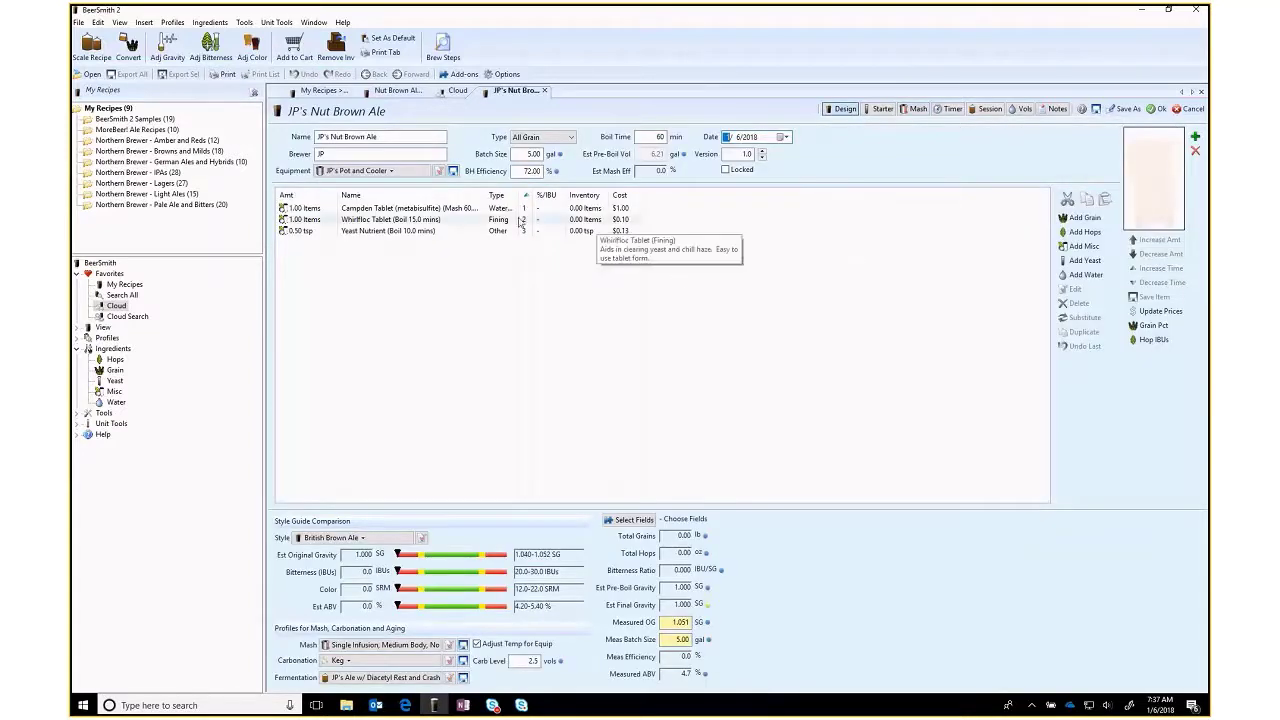
click(398, 90)
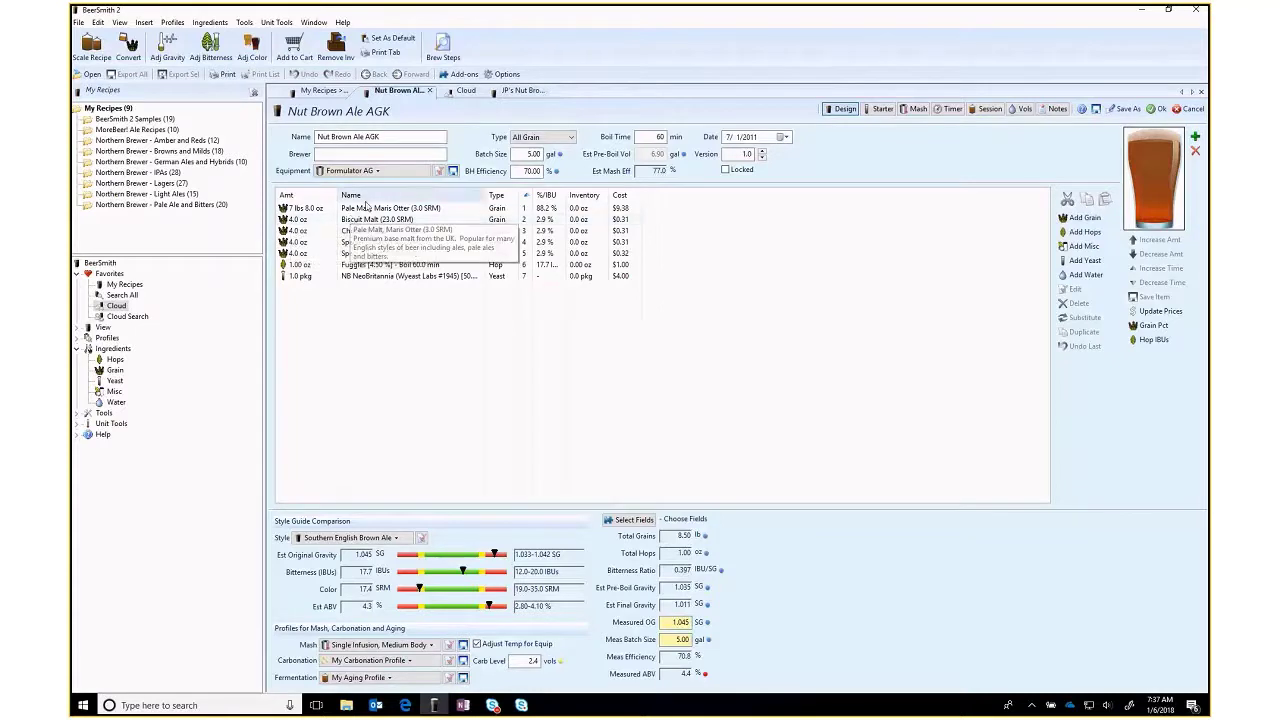
drag(366, 207, 370, 276)
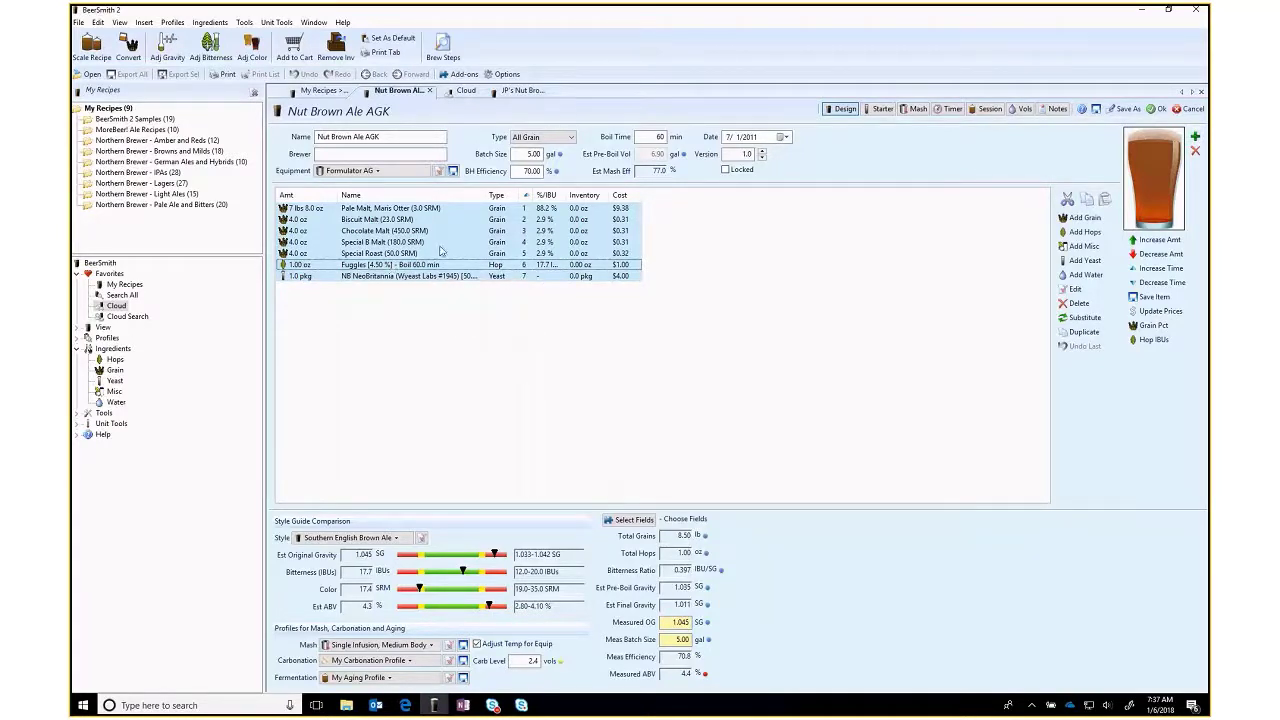
click(516, 91)
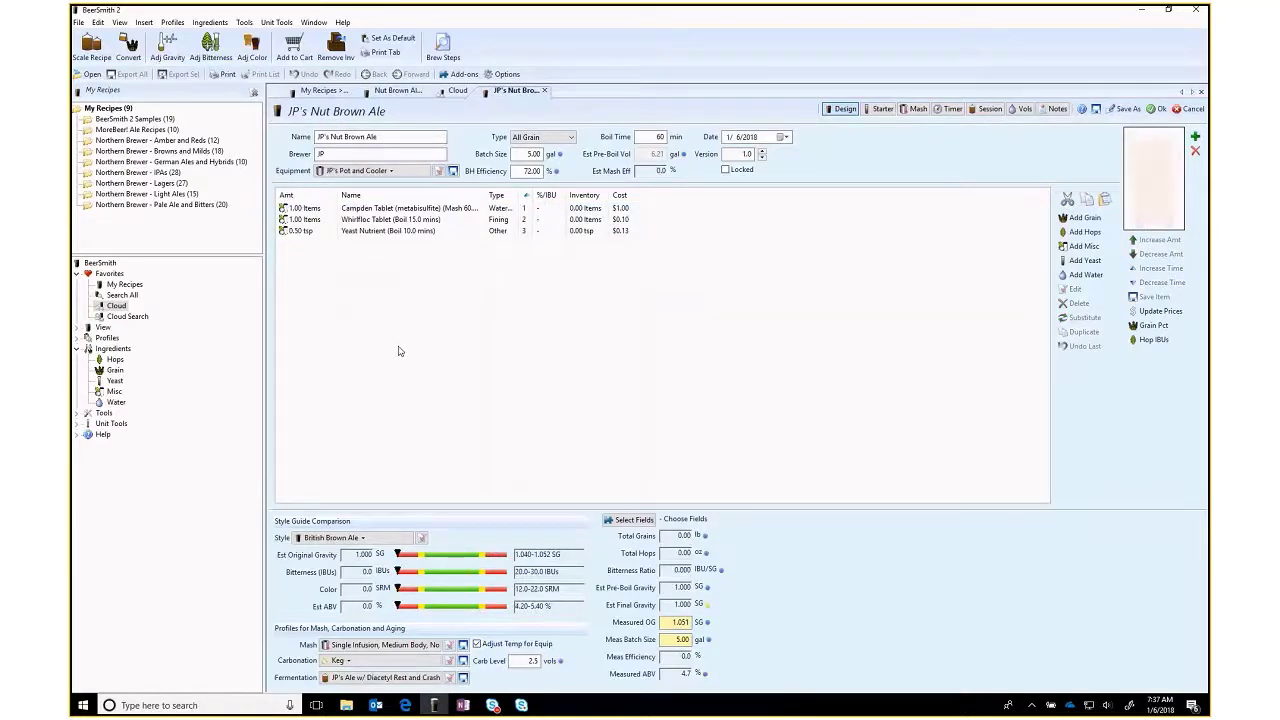
key(ctrl+v)
click(394, 405)
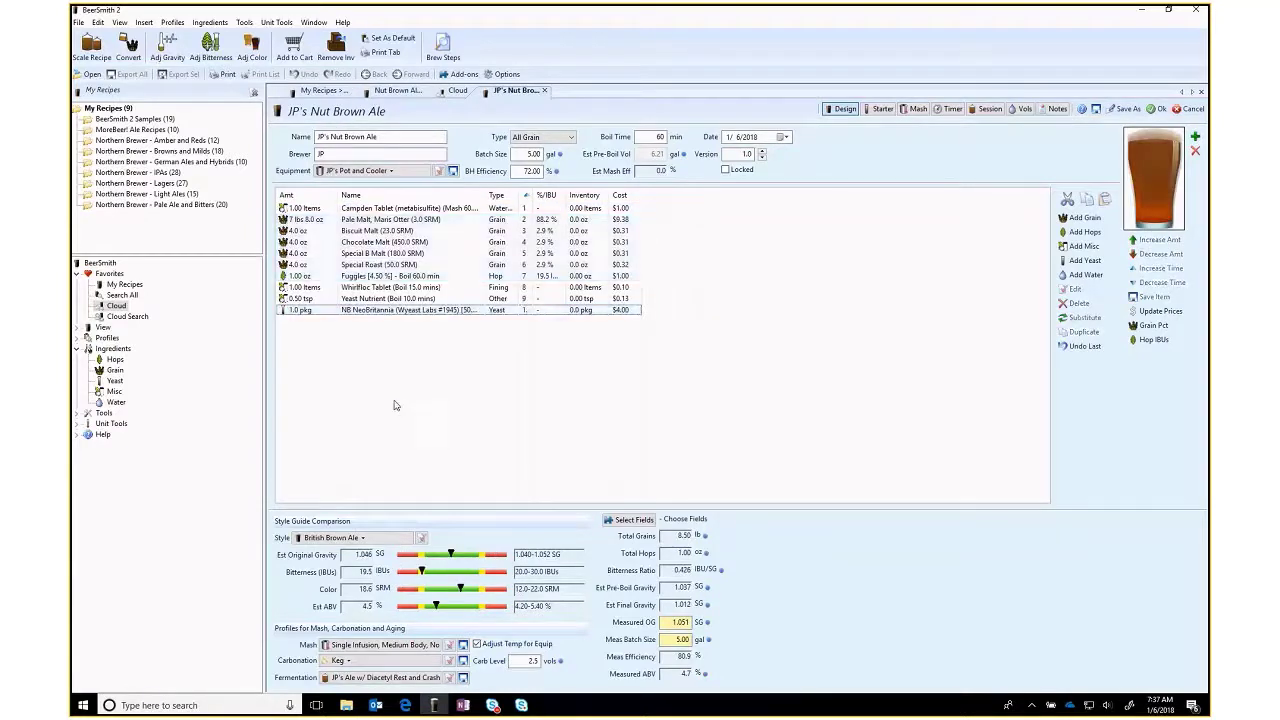
click(410, 312)
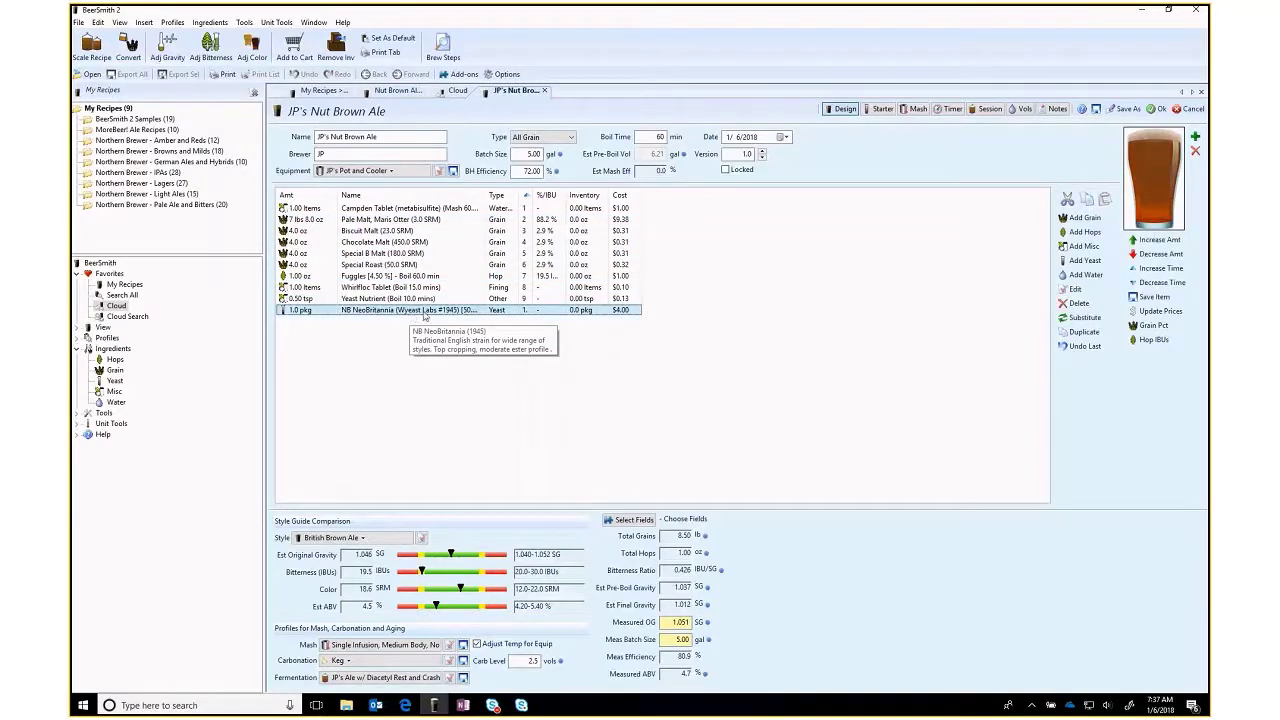
click(1078, 304)
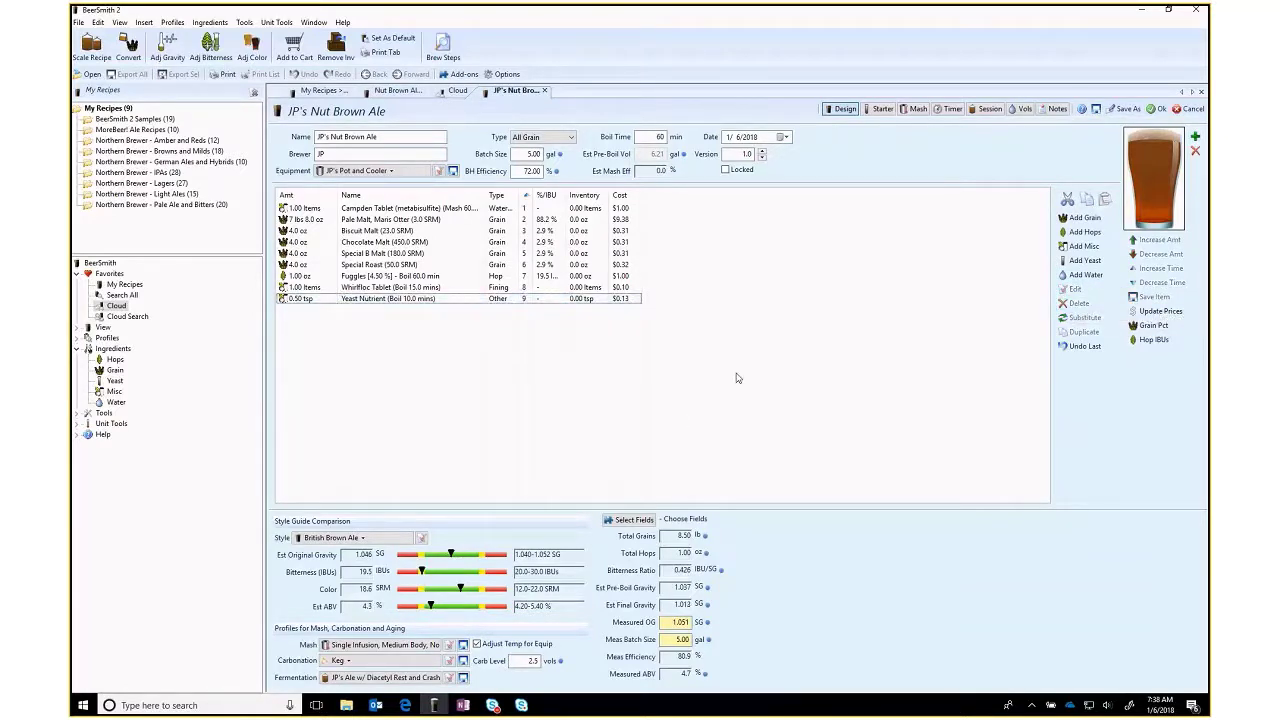
- Include the yeast starter in the bottling volume and add 1 package of Wyeast Labs 1098 British Ale Yeast to the starter
click(882, 109)
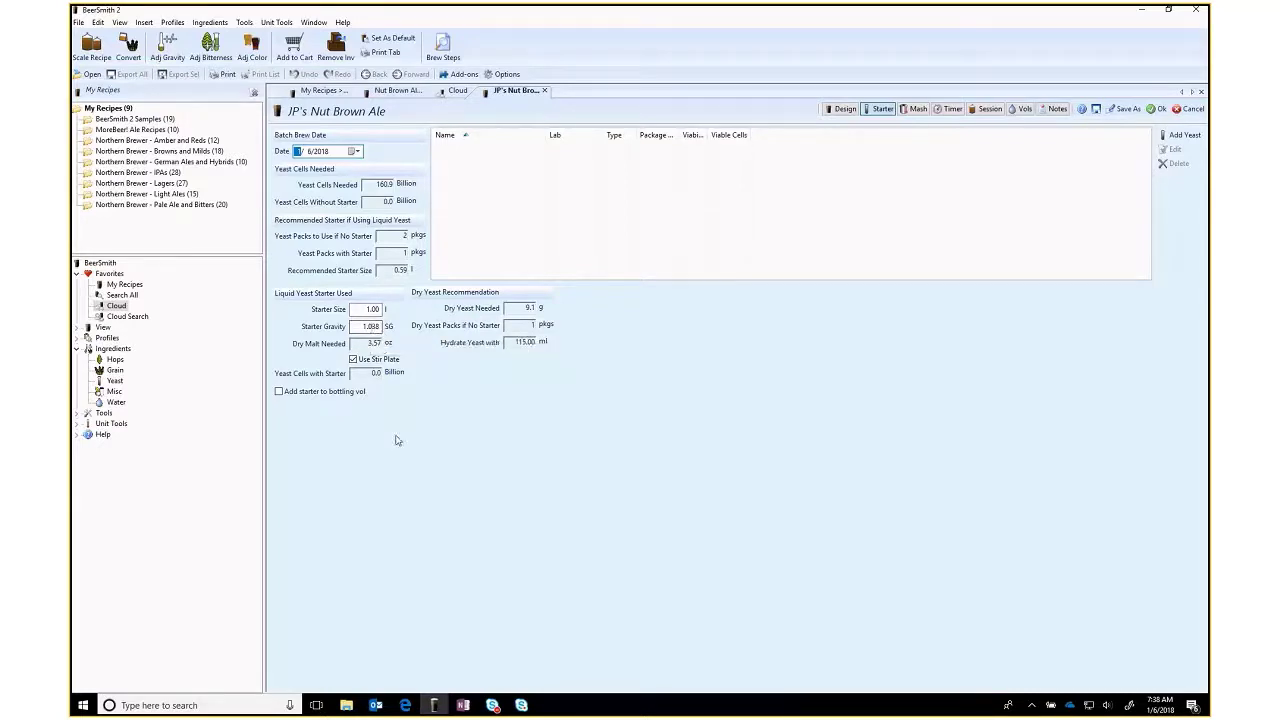
click(297, 392)
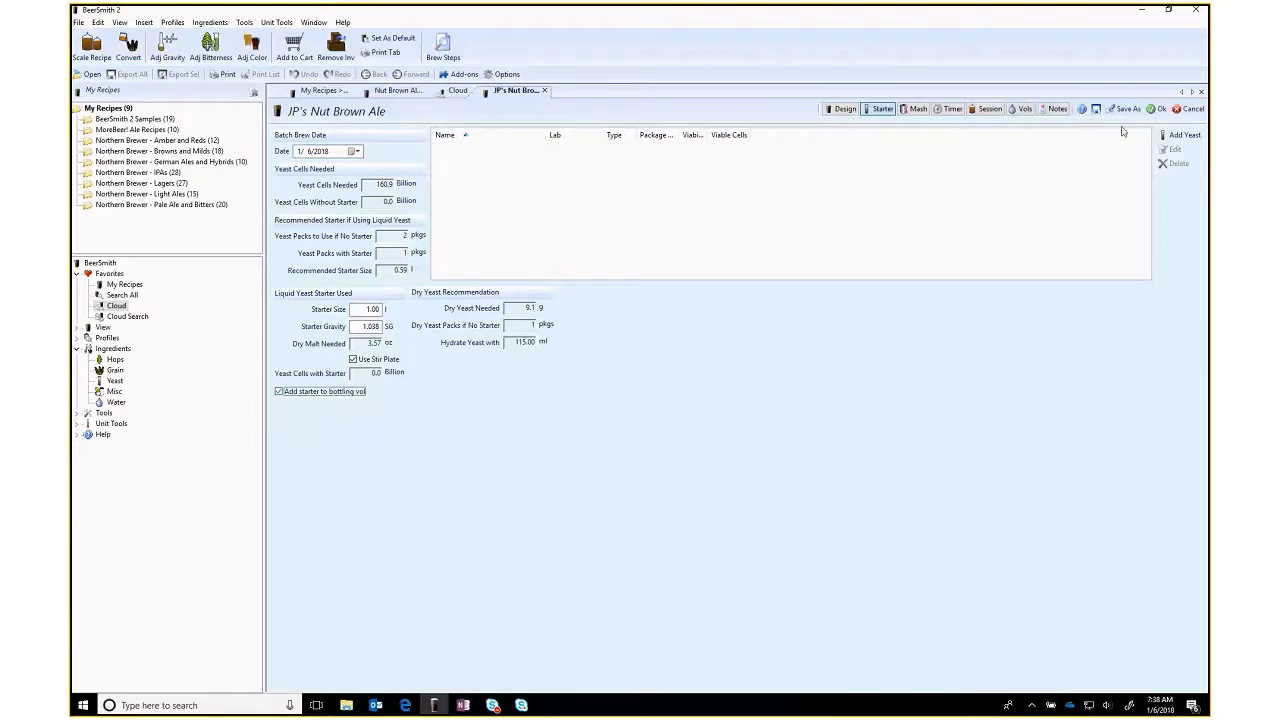
click(1183, 135)
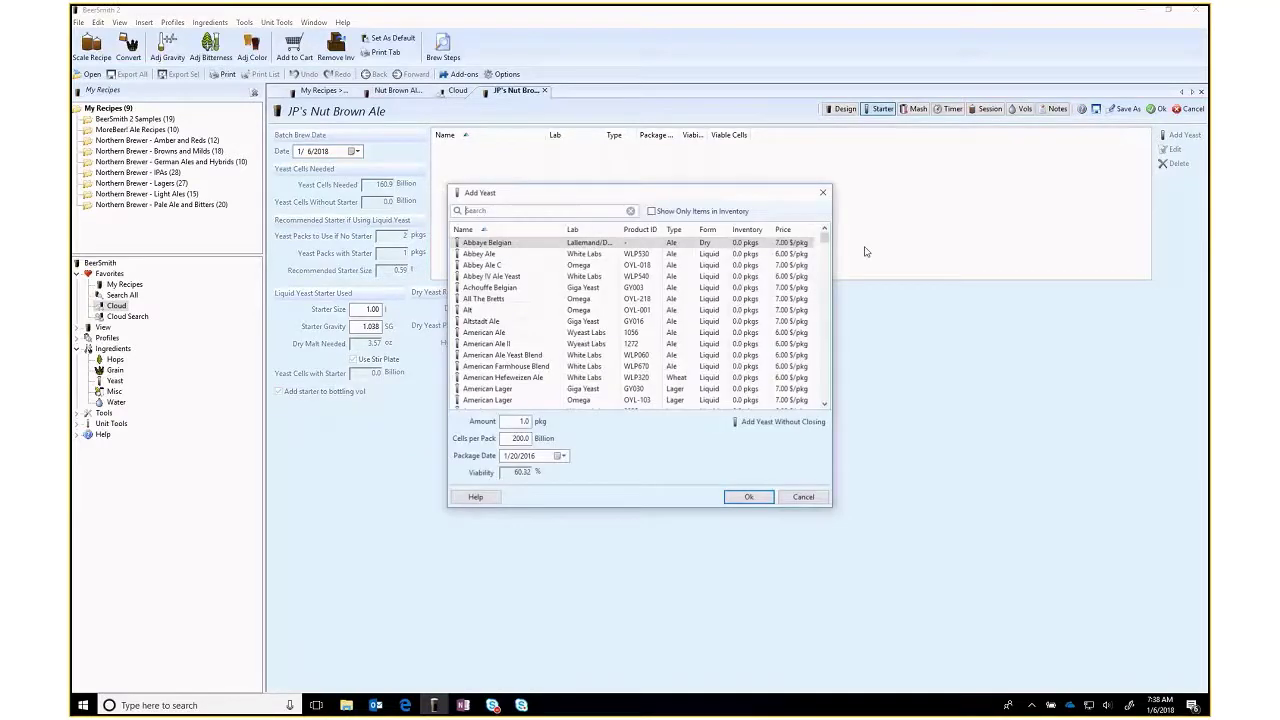
click(548, 210)
text(1098)
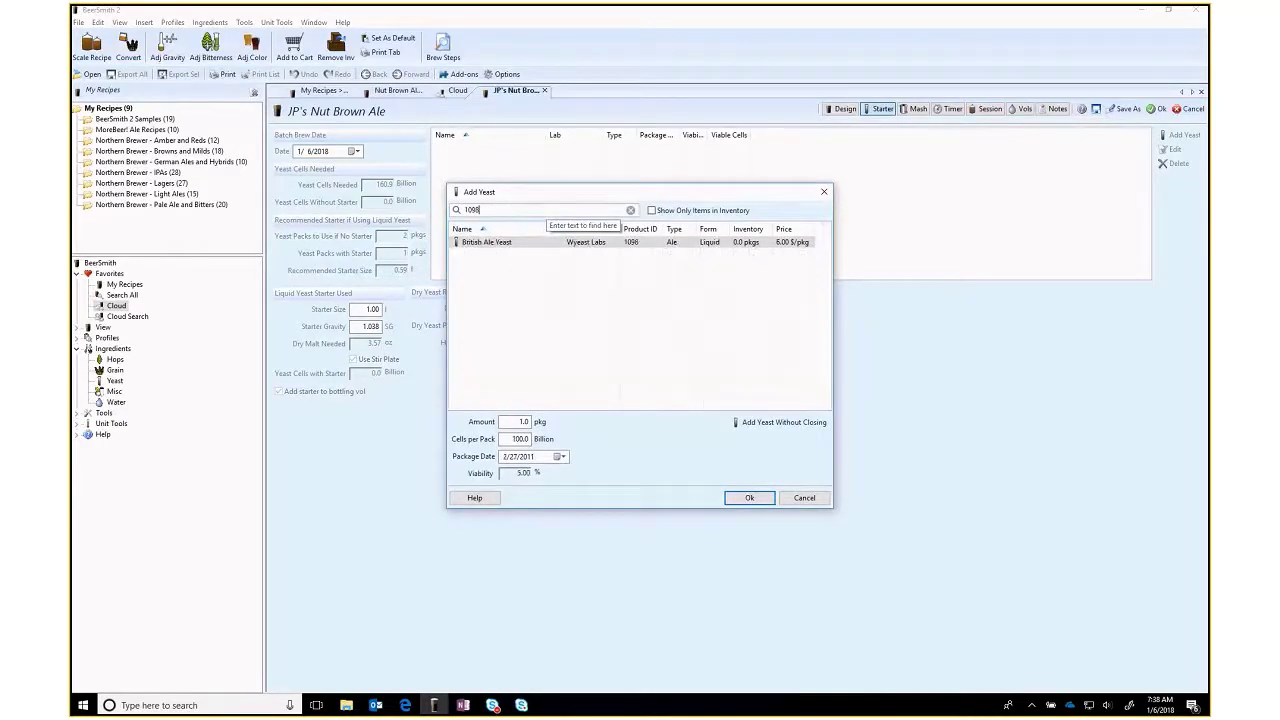
click(501, 244)
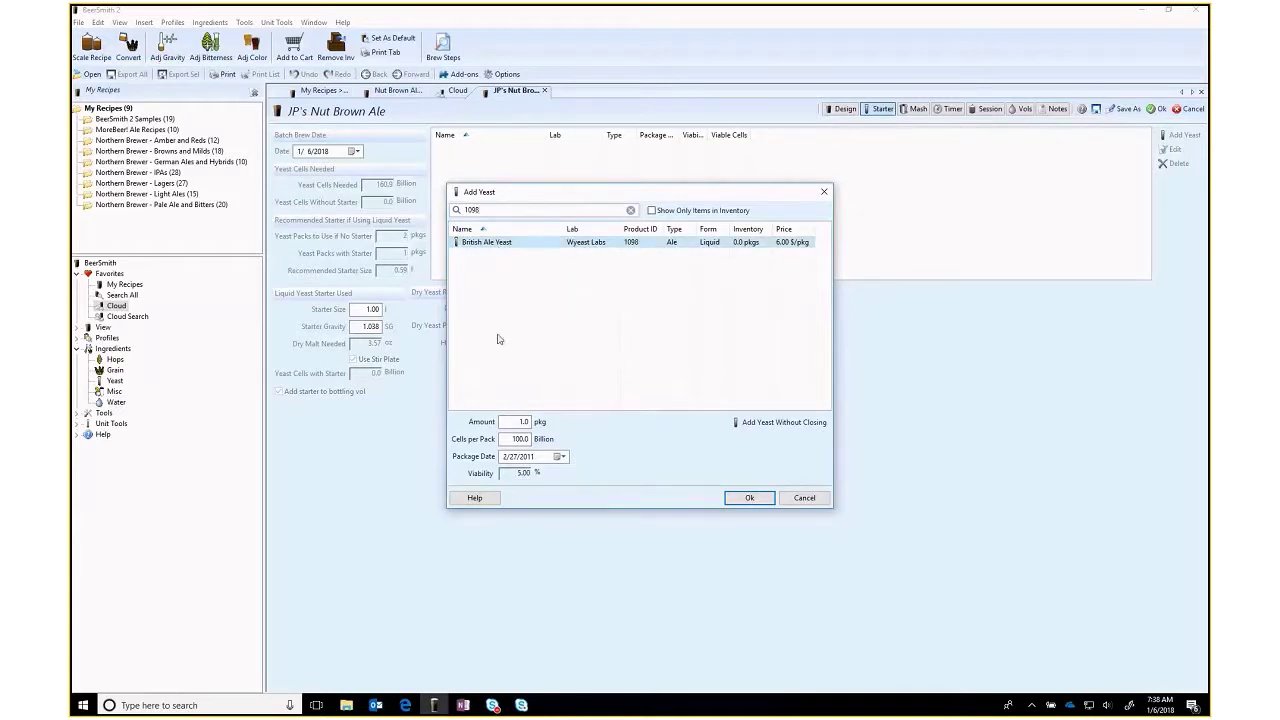
click(525, 457)
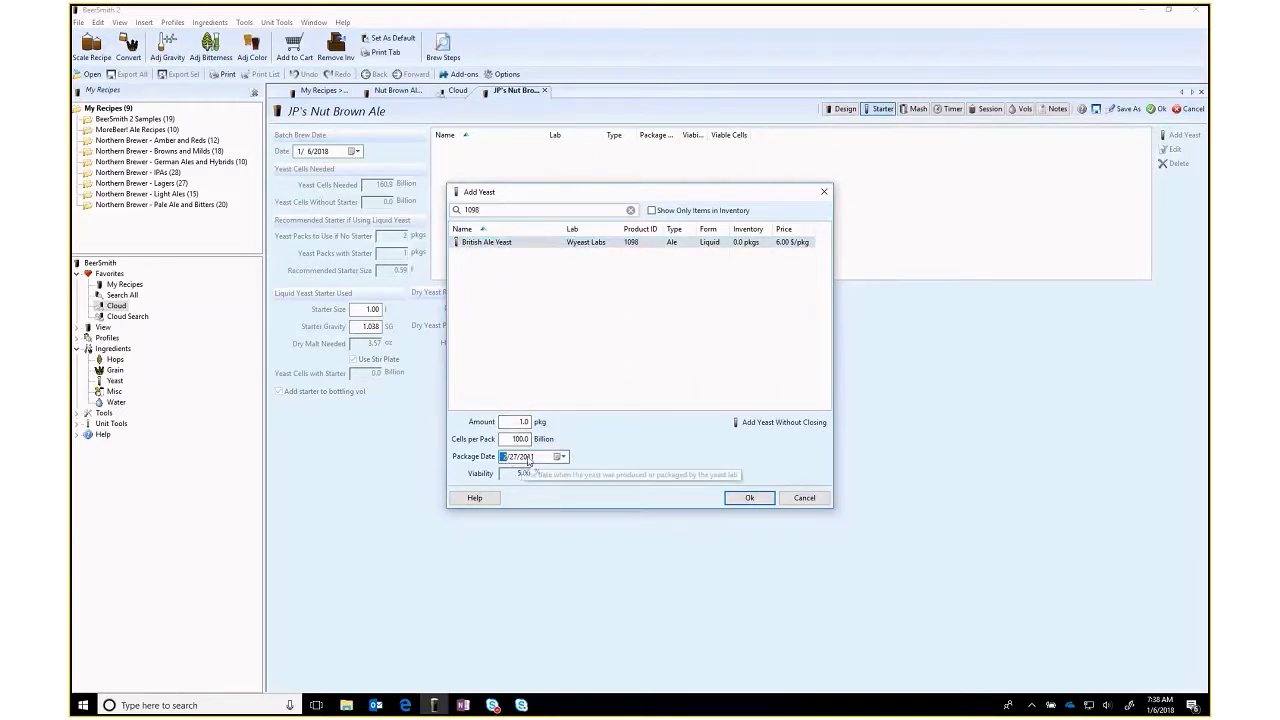
click(528, 457)
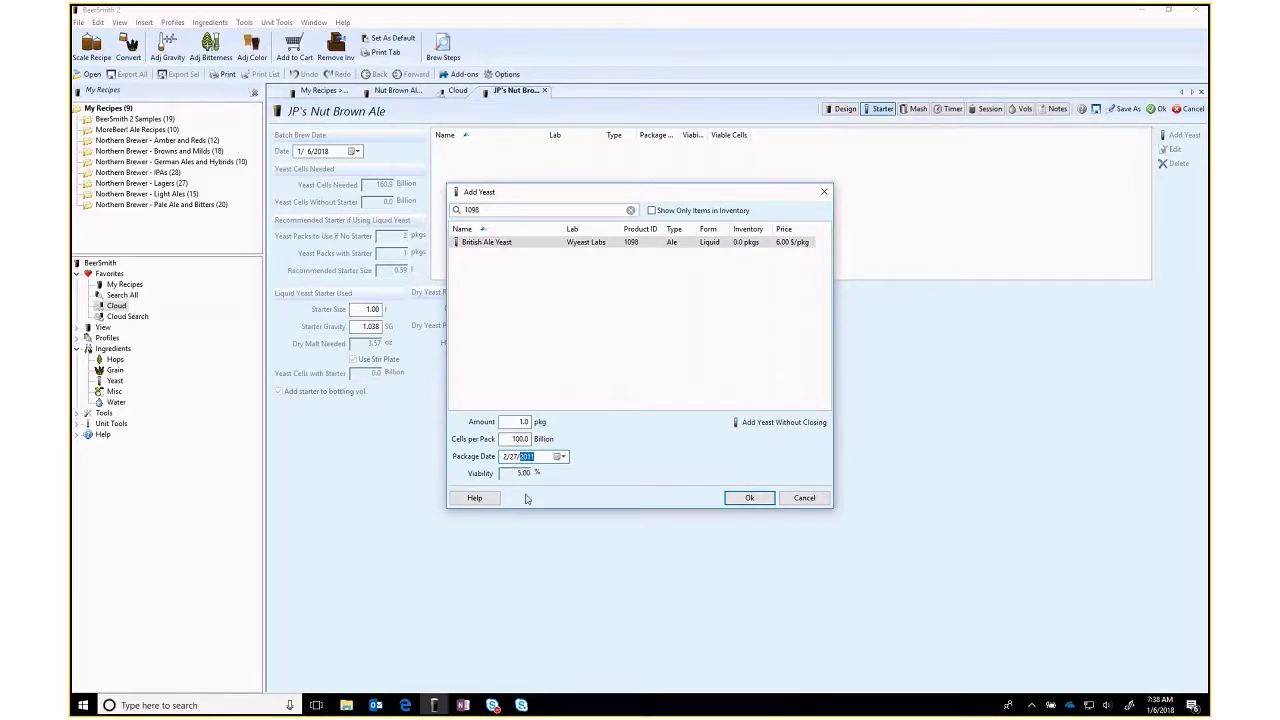
click(506, 458)
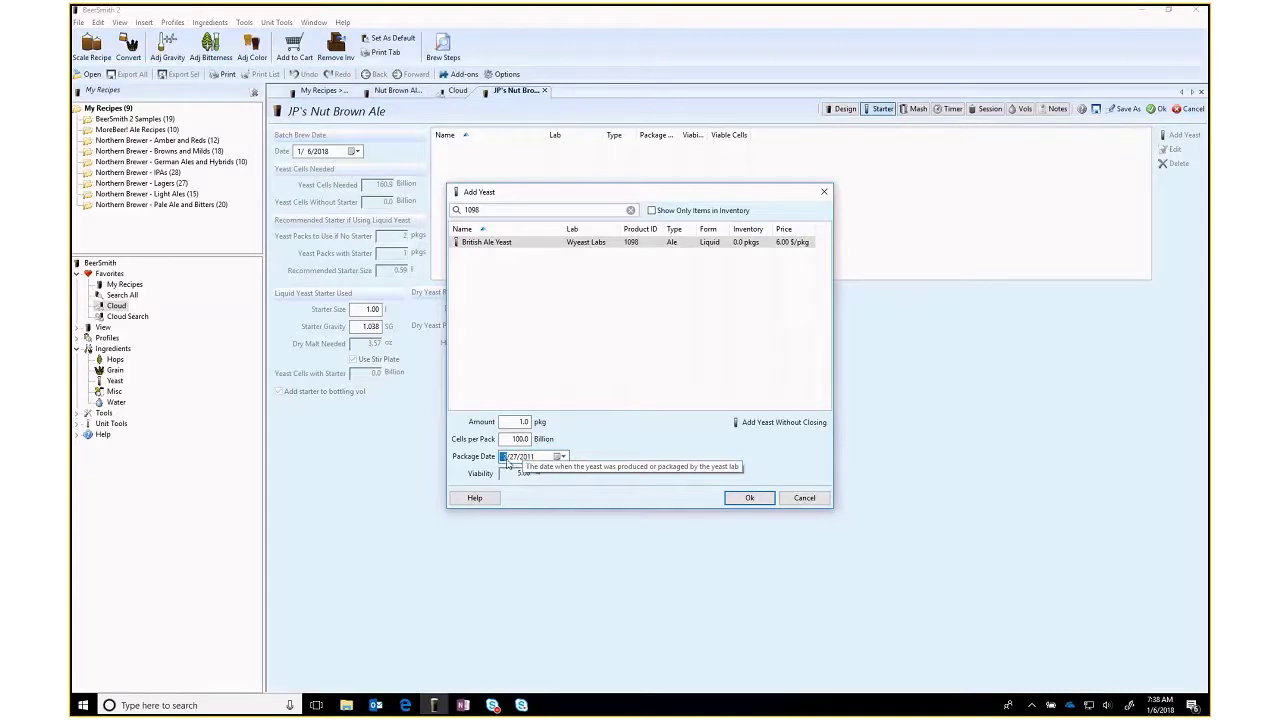
click(749, 497)
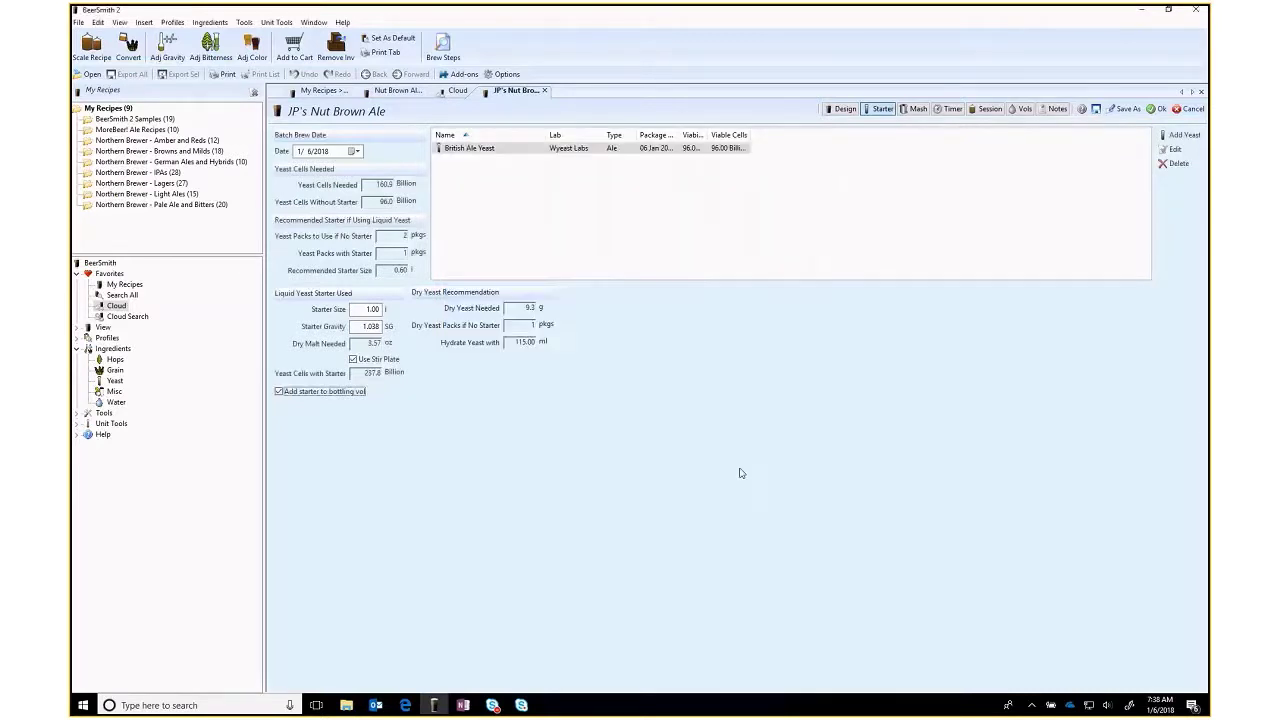
- Set the package date of the British Ale Yeast in the starter to 11/15/2017
double_click(482, 150)
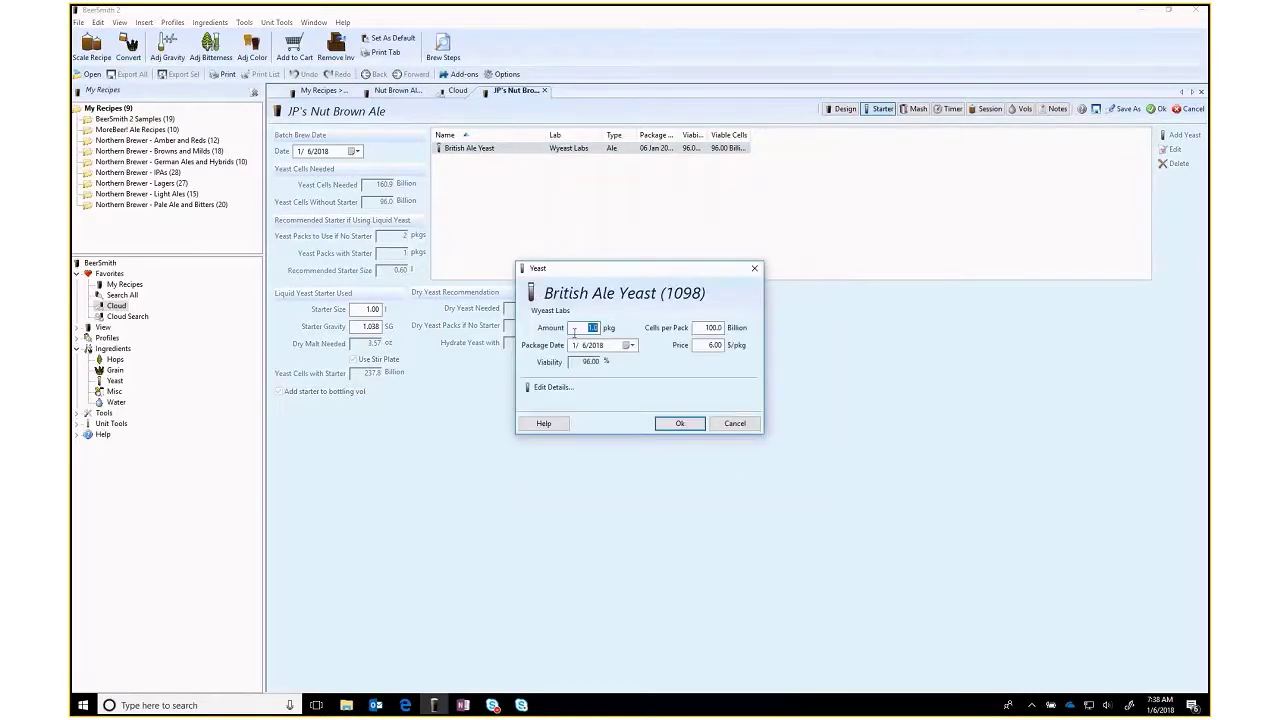
click(579, 347)
text(11/15/)
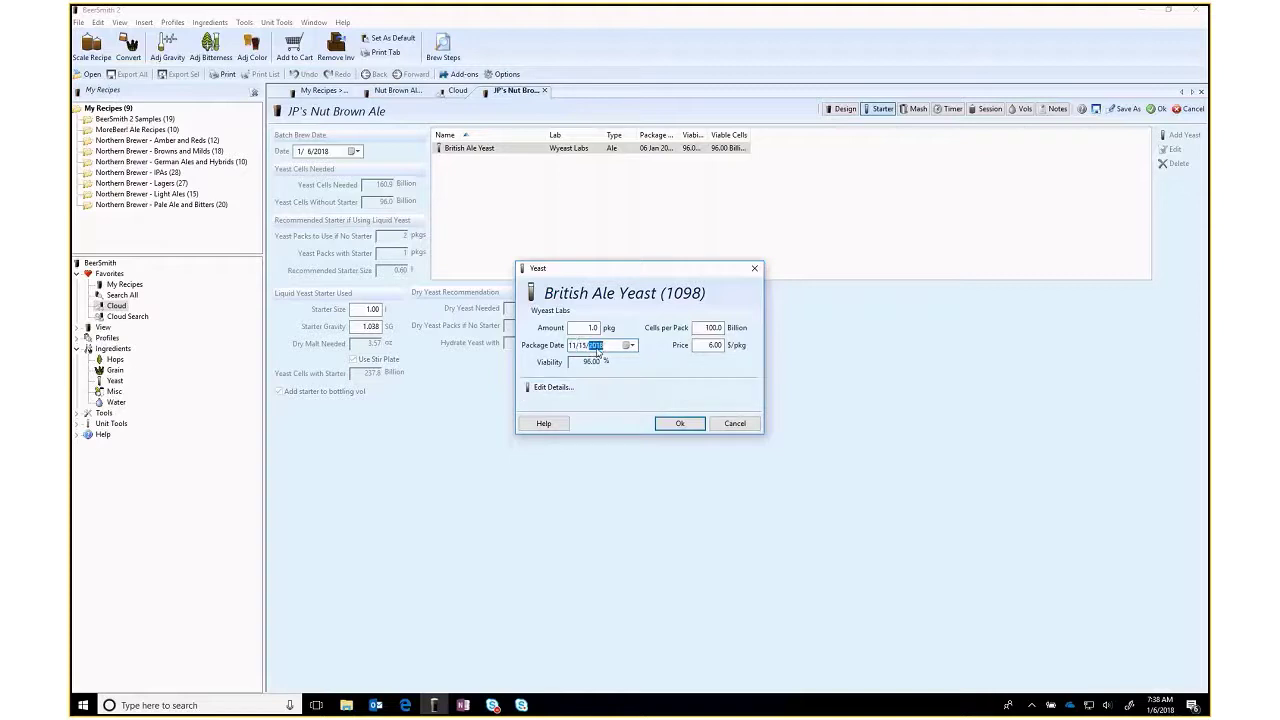
text(2017)
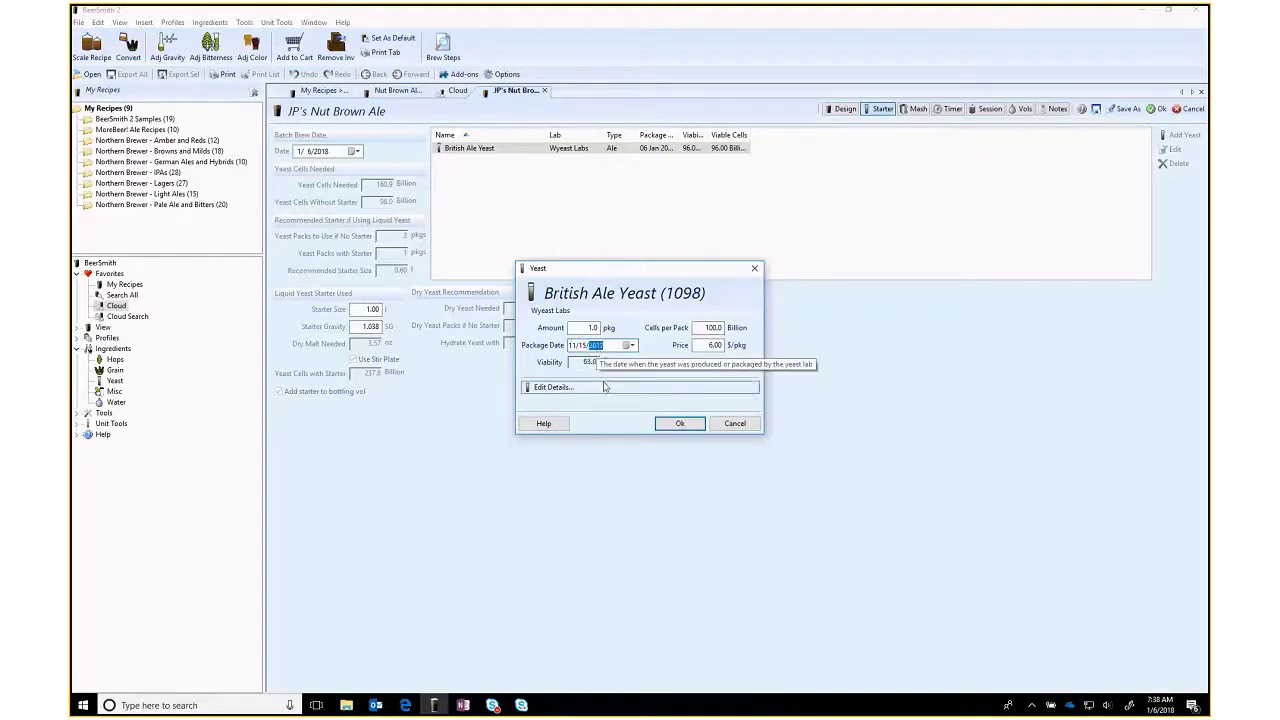
click(692, 423)
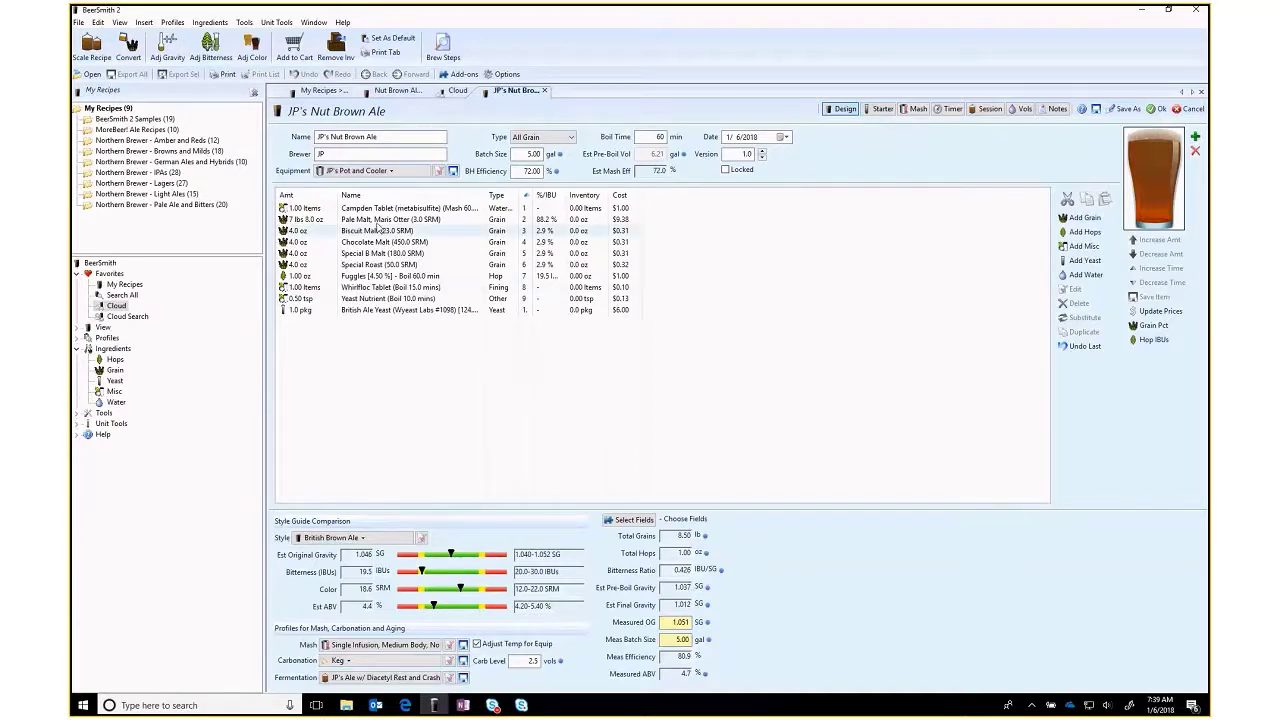
- Set the water to add in the recipe's Mash In step to 2.5 gal
click(914, 109)
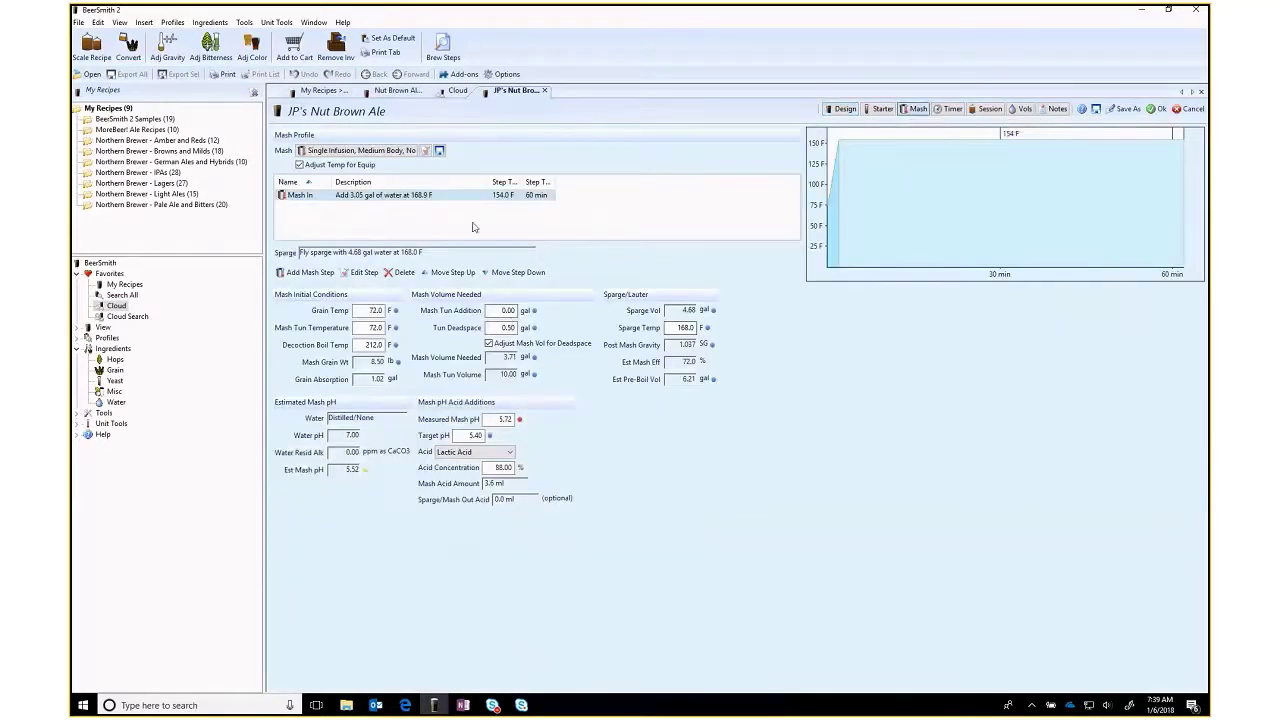
double_click(362, 198)
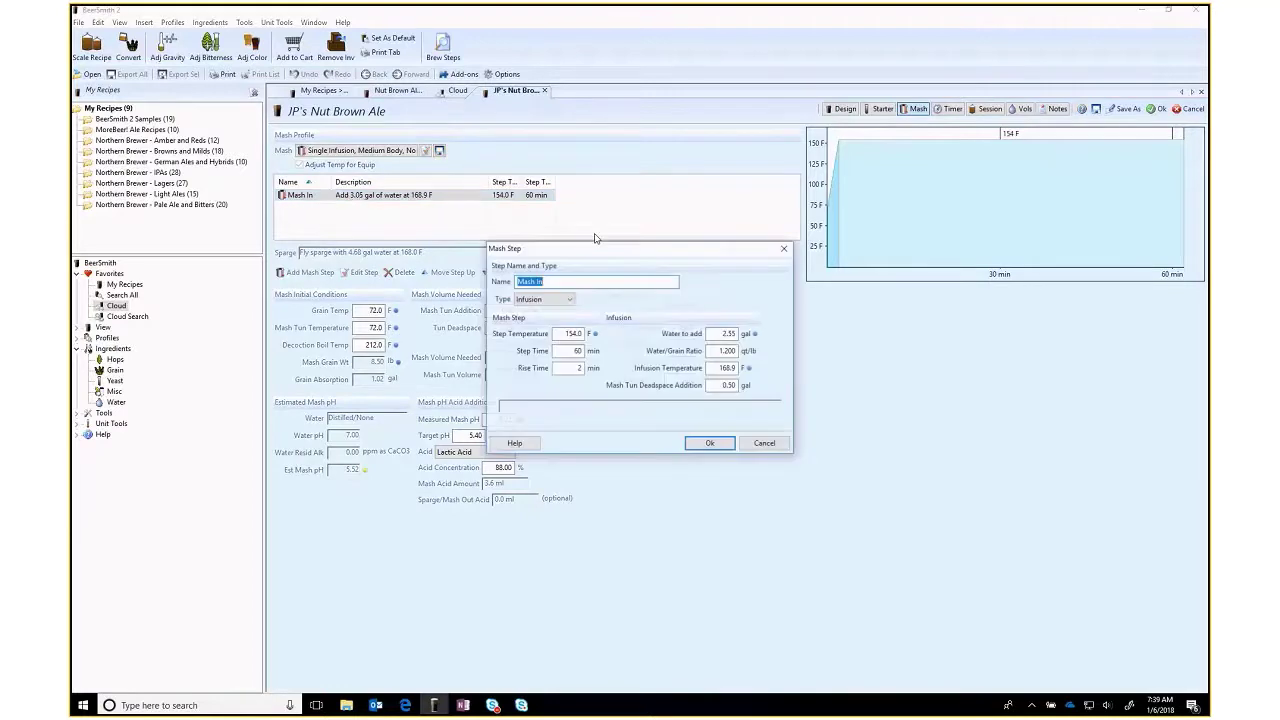
drag(722, 333, 781, 342)
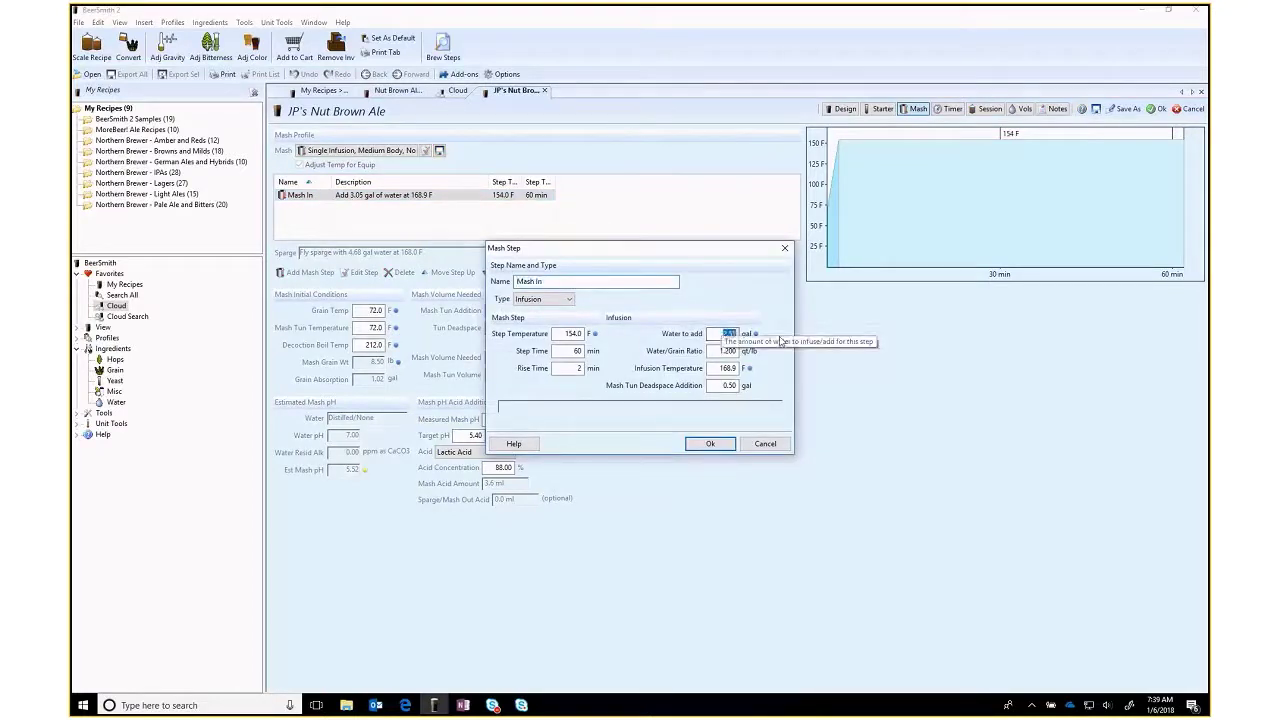
text(2.5)
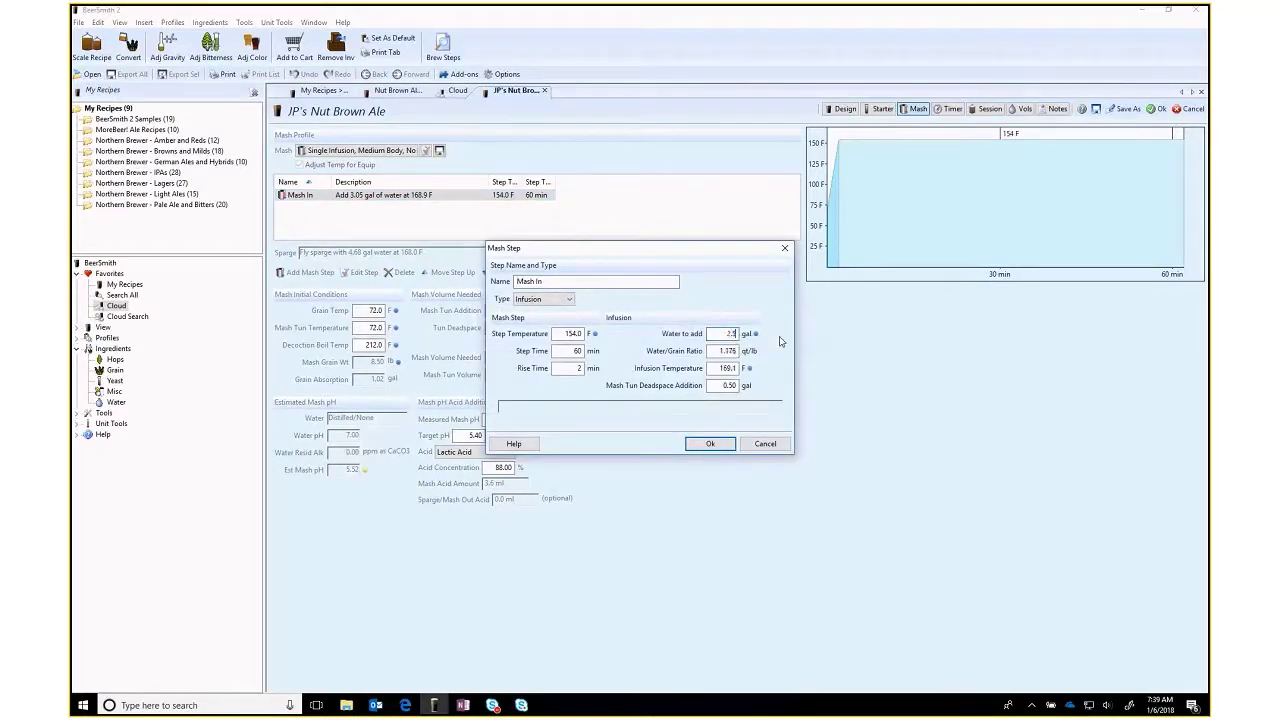
click(719, 350)
click(711, 446)
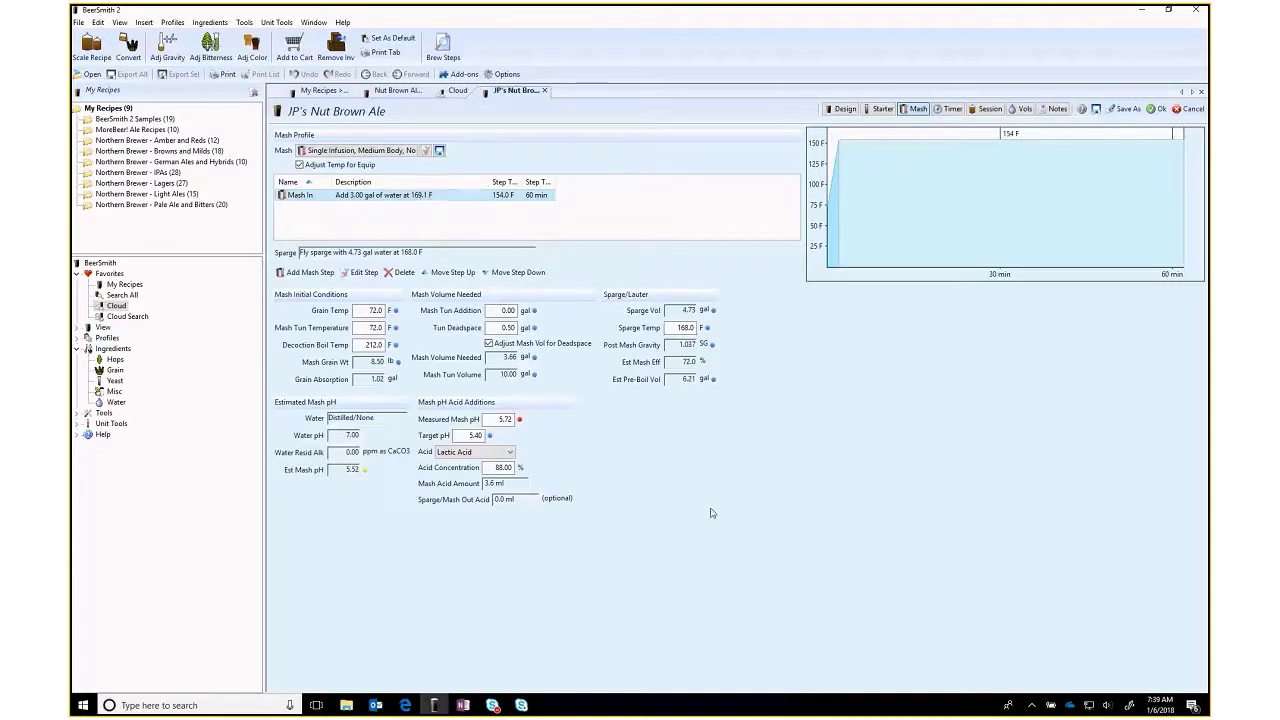
- Check the suggested mash pH ranges in OneNote's All Grain notes and set the measured mash pH to 5.52 and target pH to 5.5 in BeerSmith
double_click(503, 419)
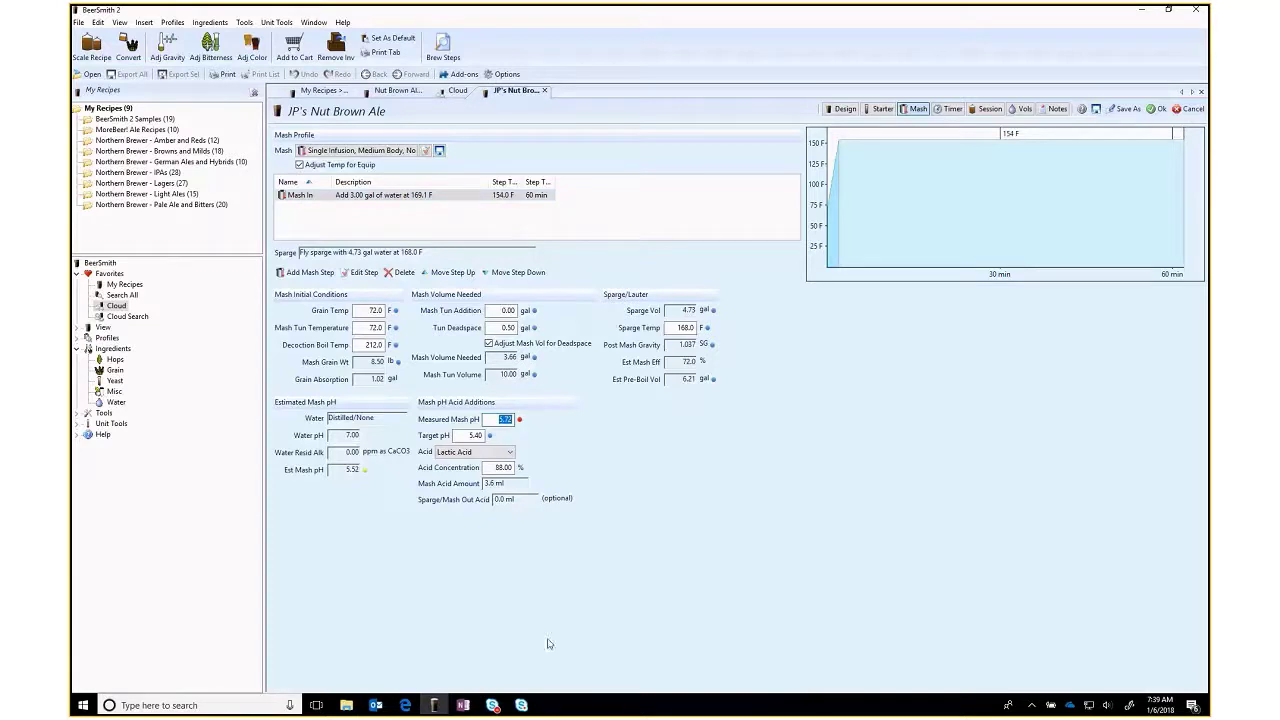
click(463, 707)
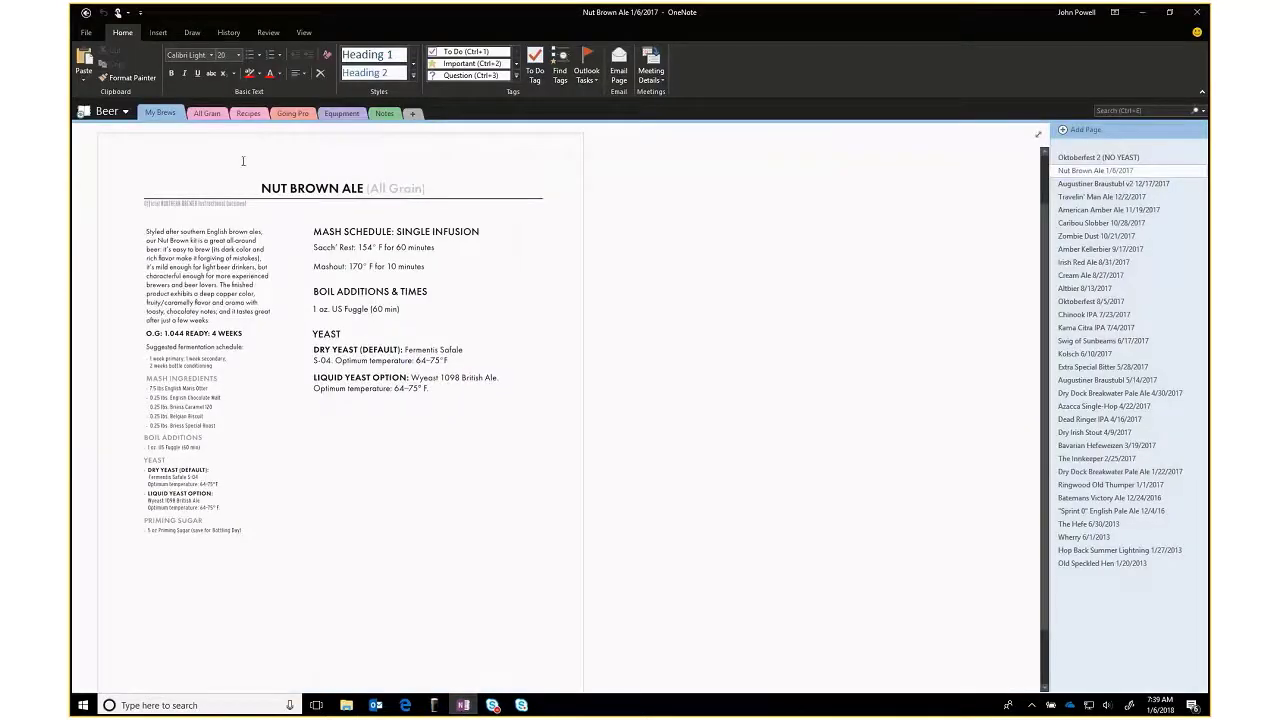
click(384, 113)
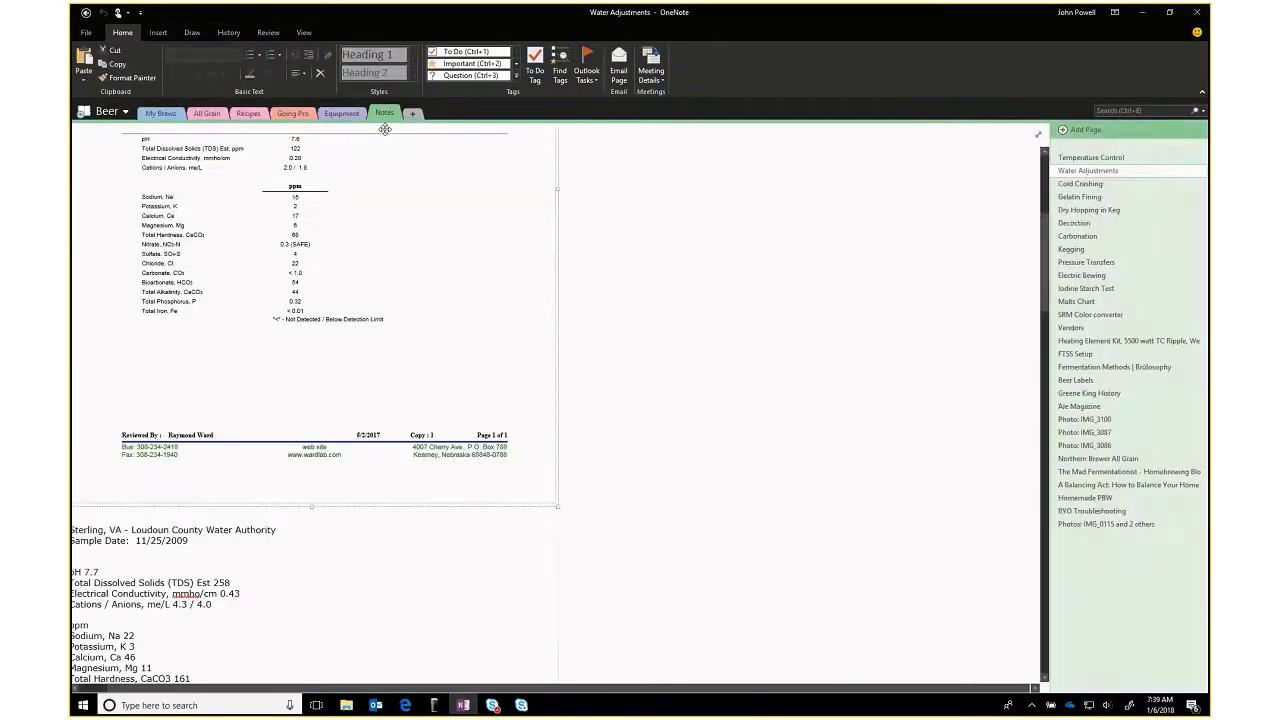
click(209, 116)
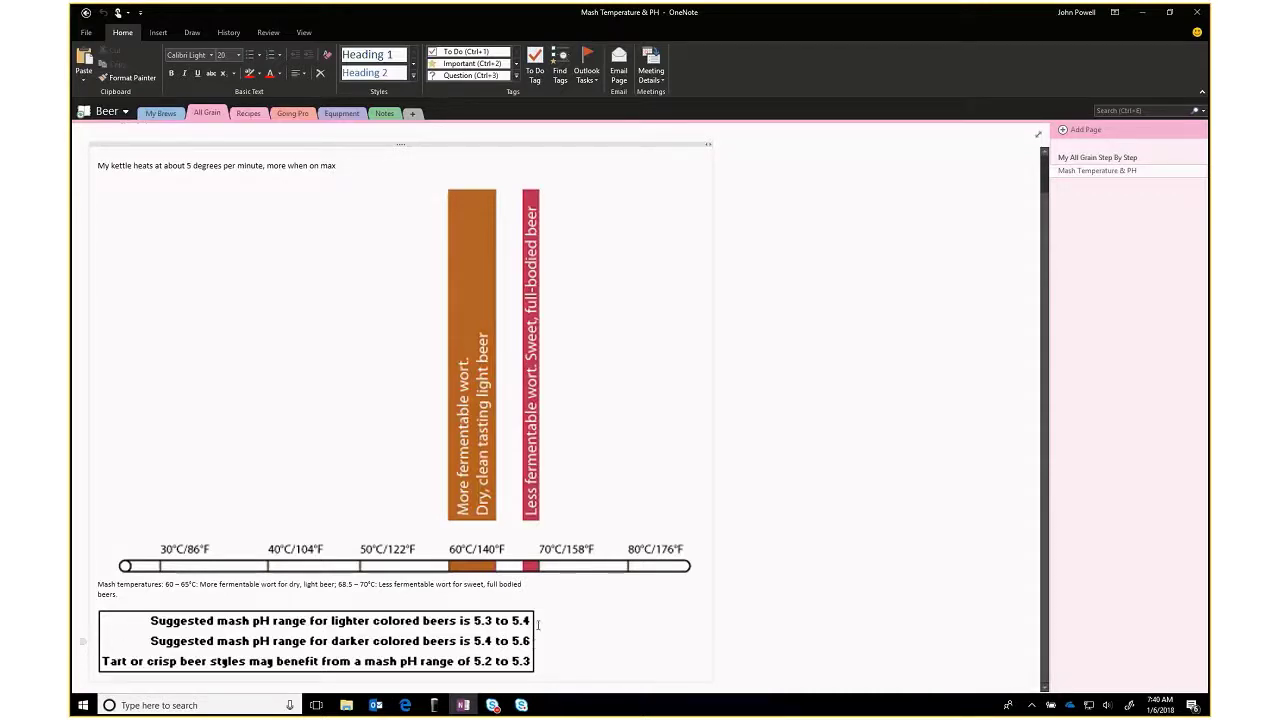
click(1141, 13)
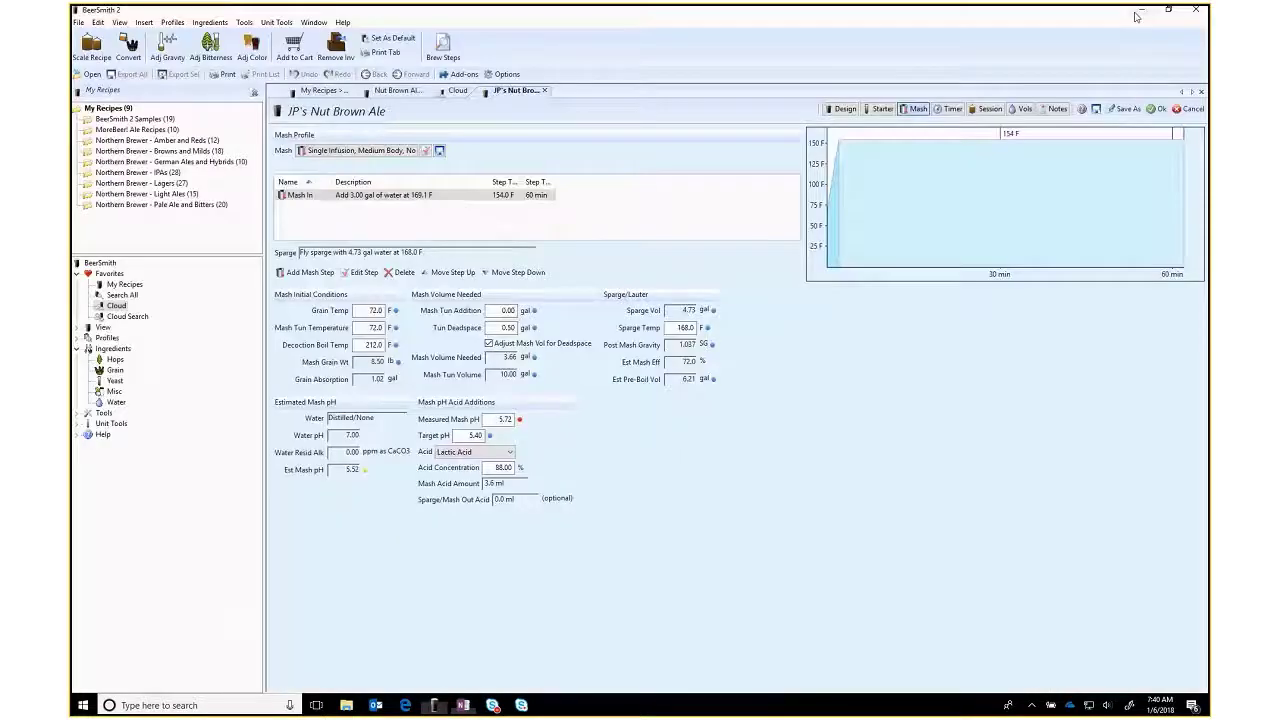
double_click(496, 419)
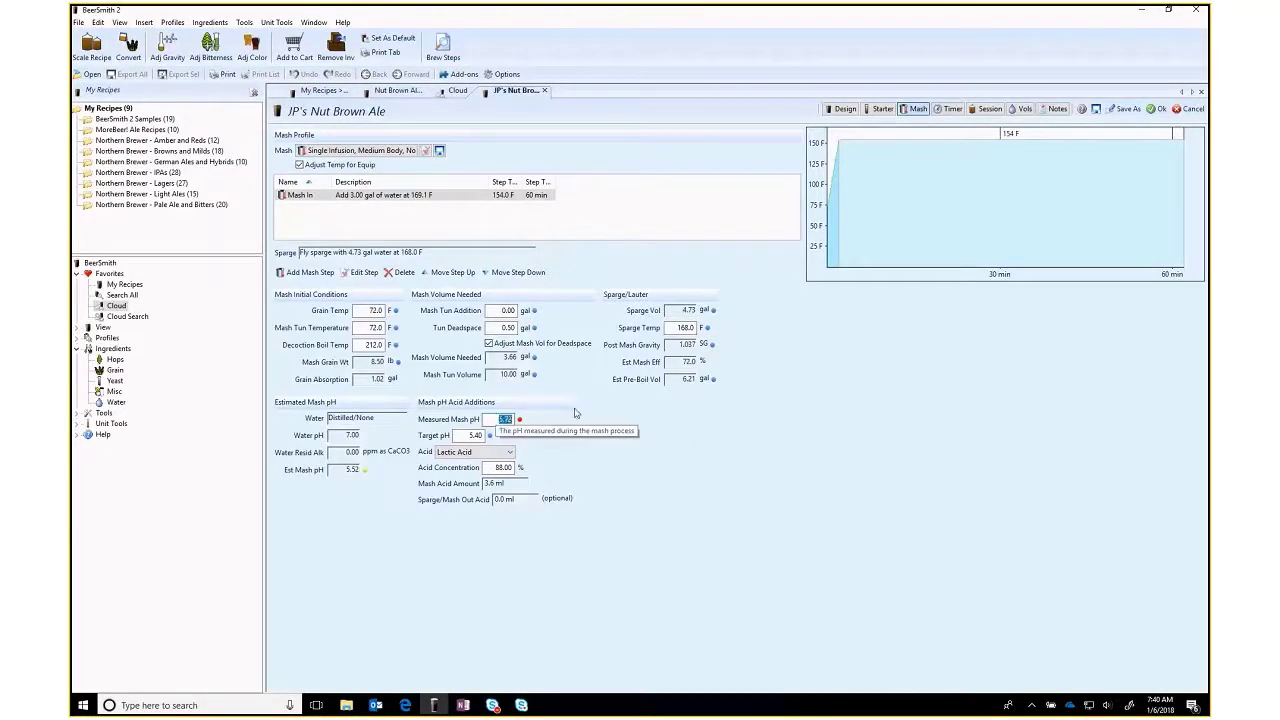
text(5.52)
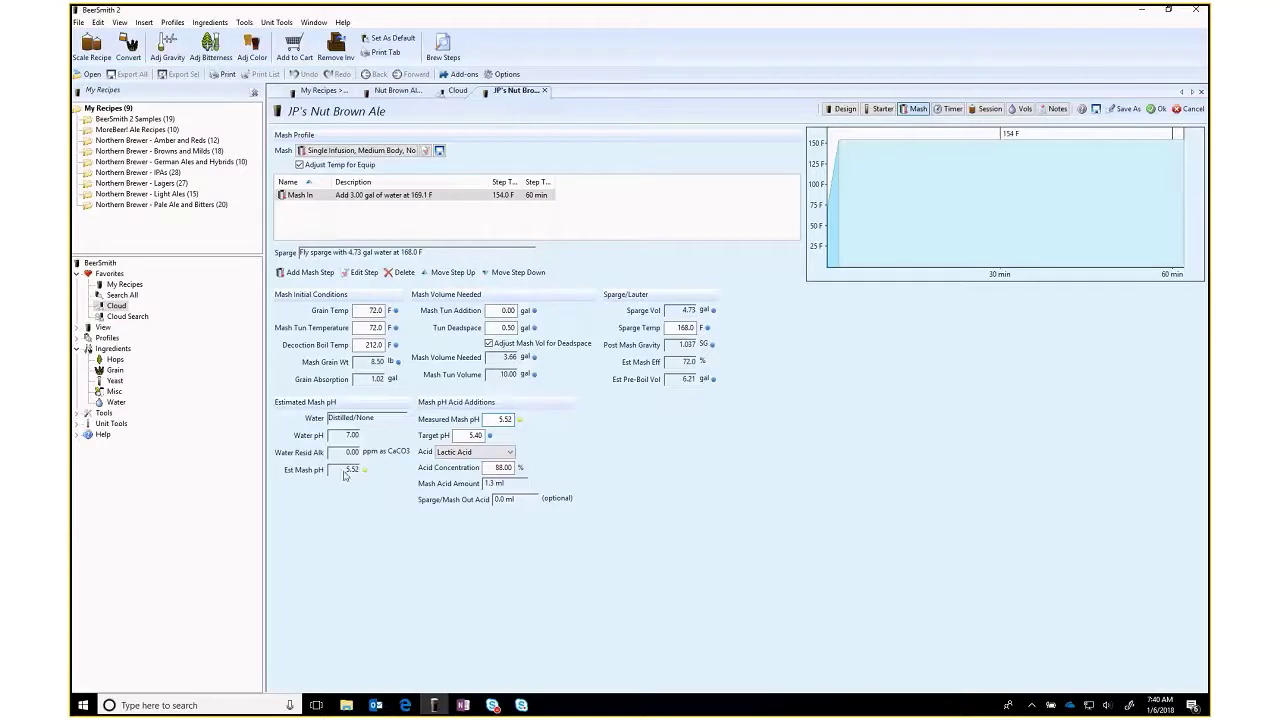
key(Tab)
text(5)
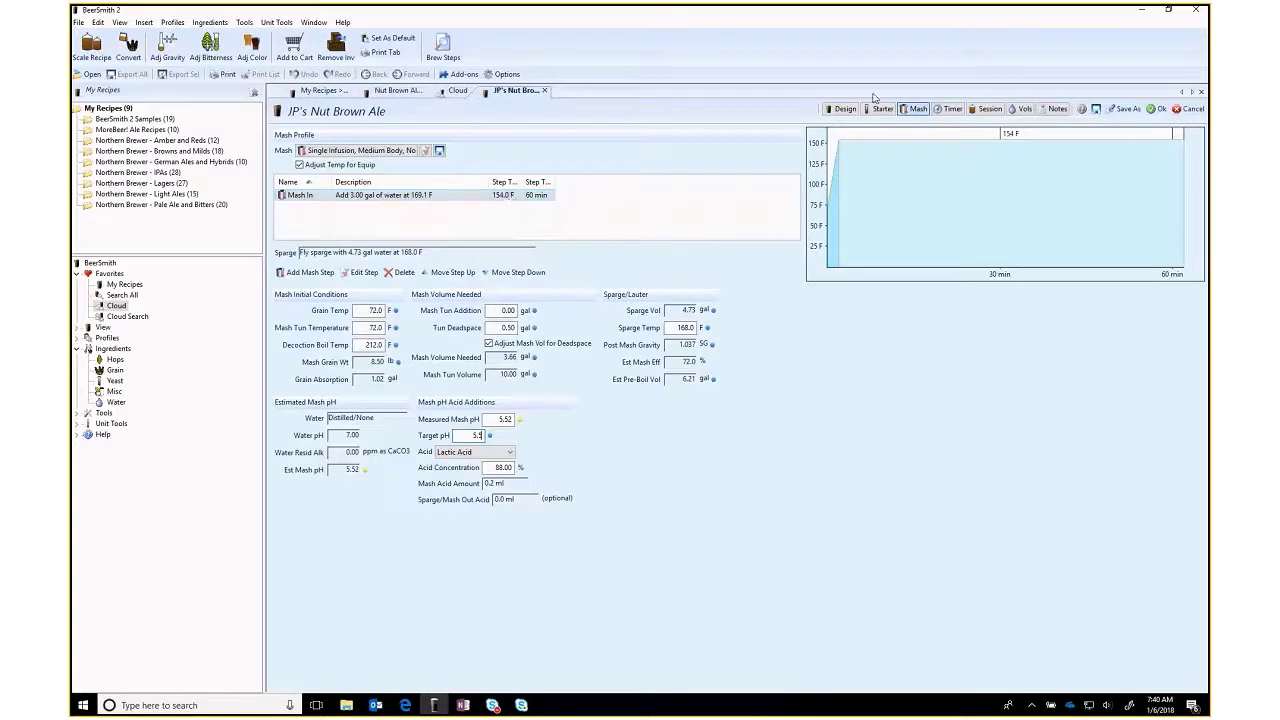
click(840, 110)
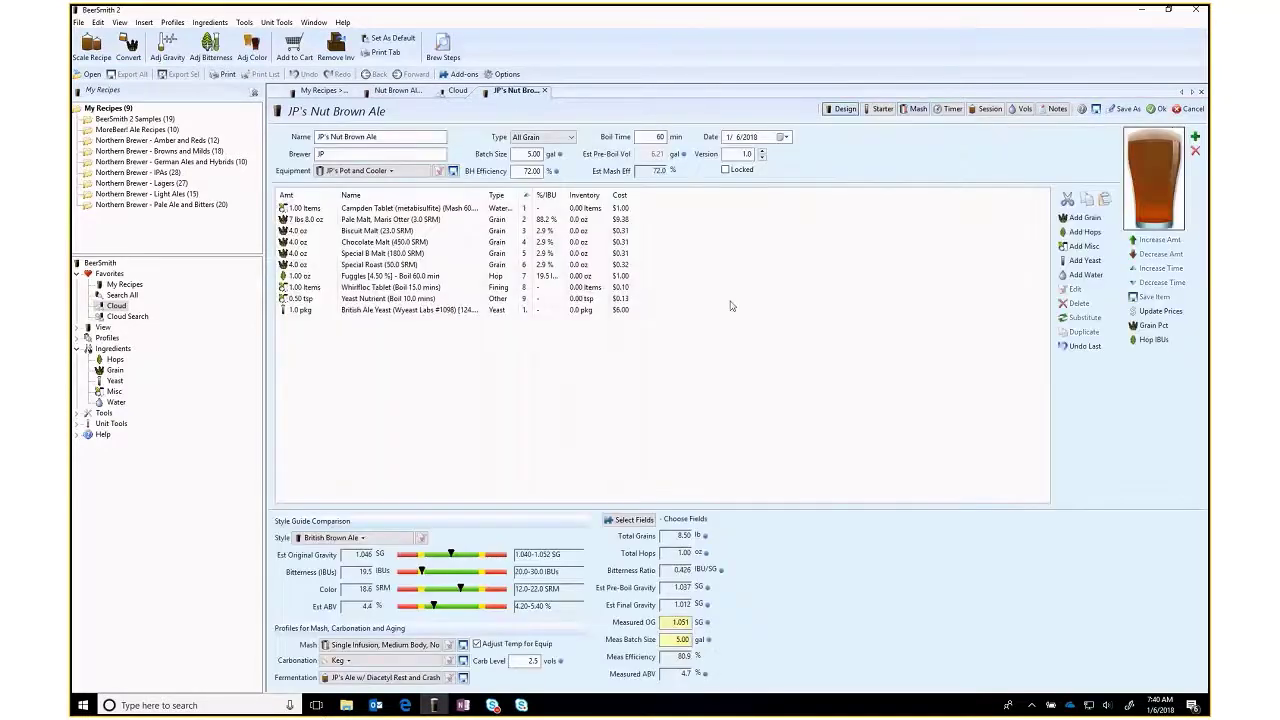
click(1086, 276)
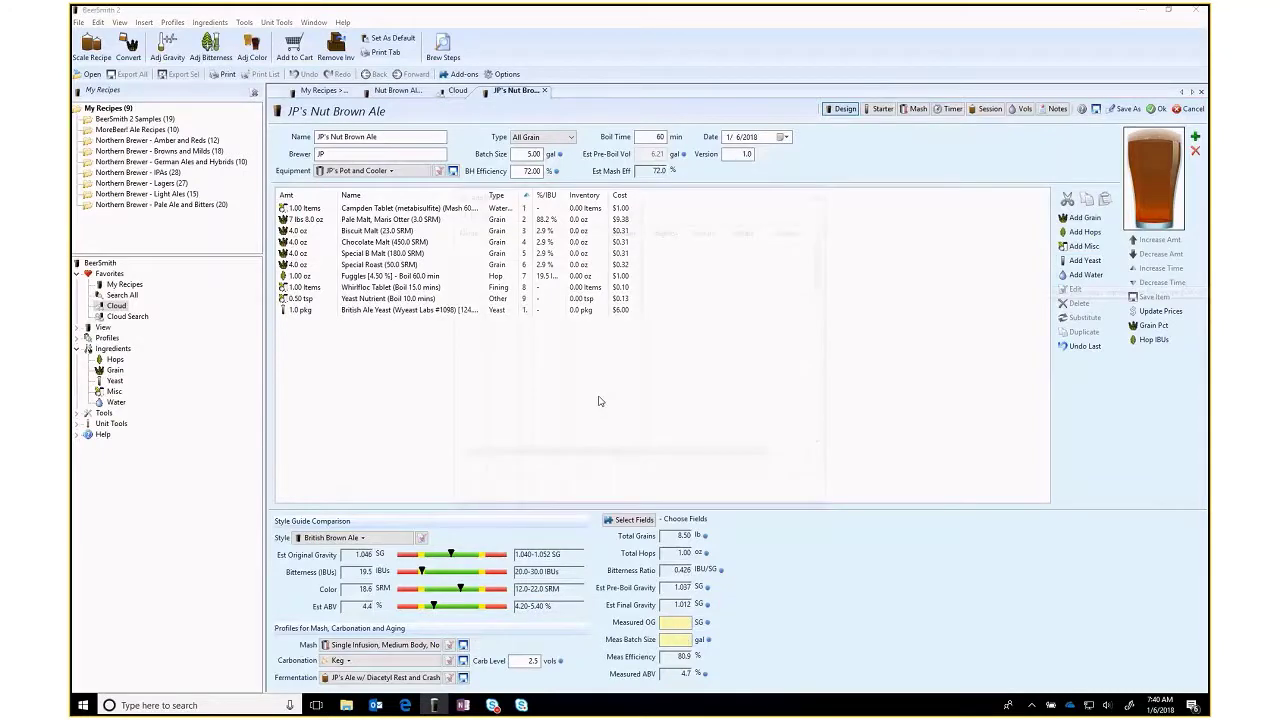
scroll(497, 330, down, 5)
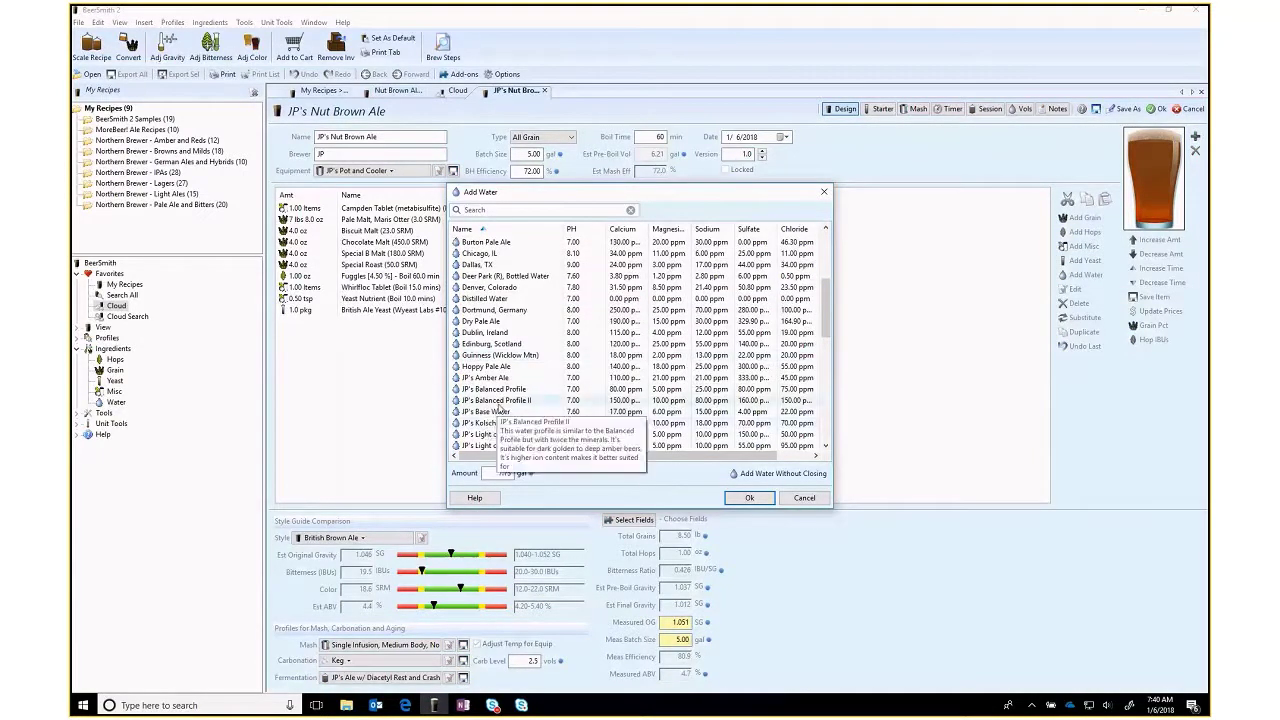
click(497, 400)
drag(492, 473, 597, 486)
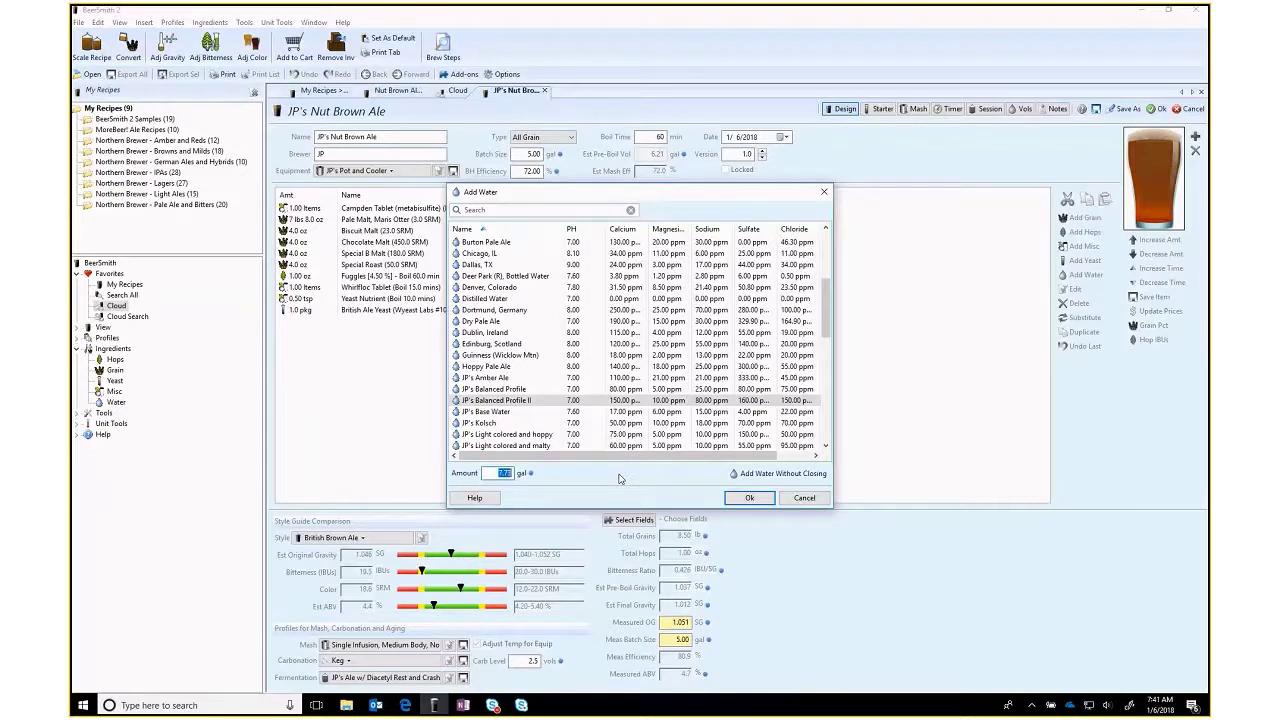
text(3)
click(800, 498)
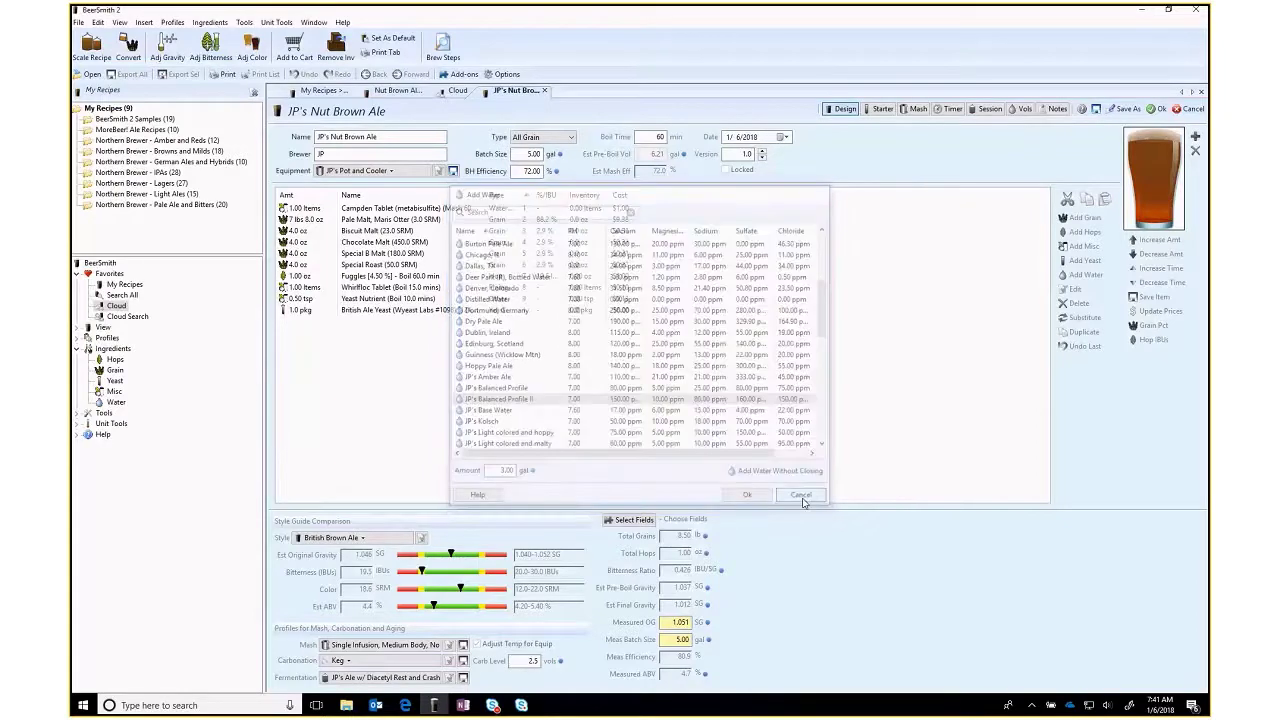
- Check the mash water volume and add 3 gal of JP's Balanced Profile II to the recipe, including its mineral additions
click(912, 108)
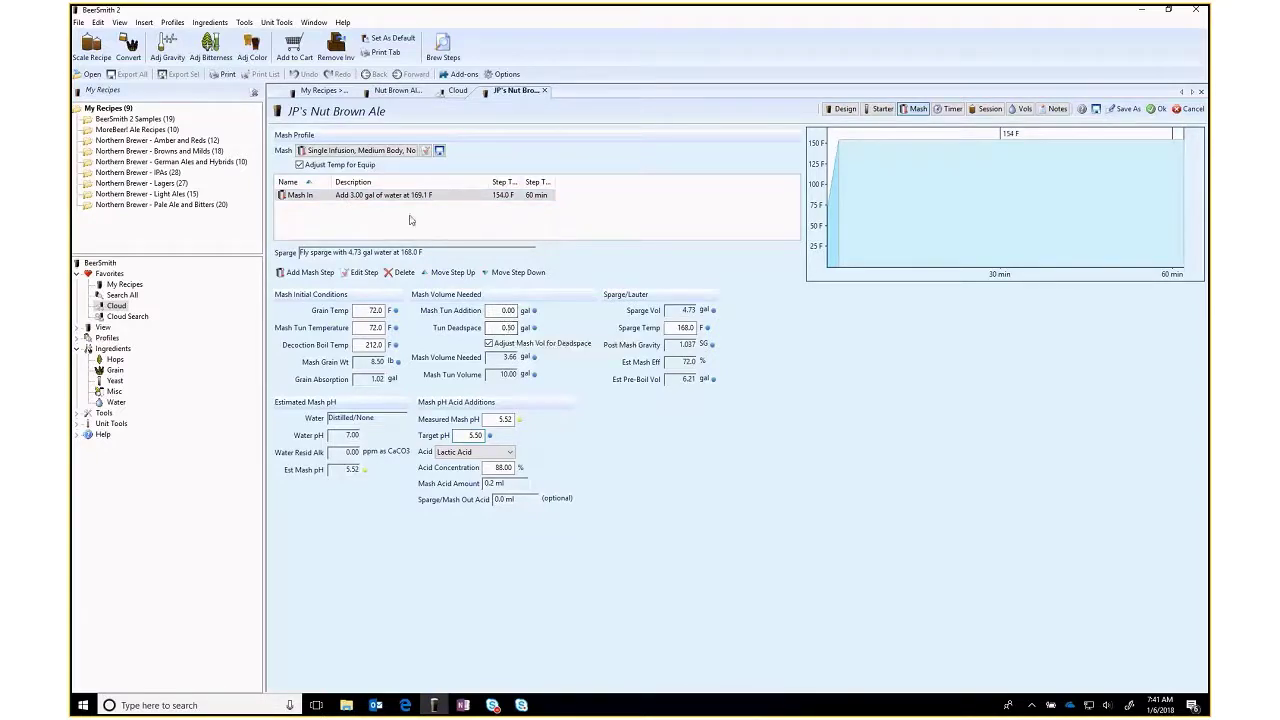
click(847, 110)
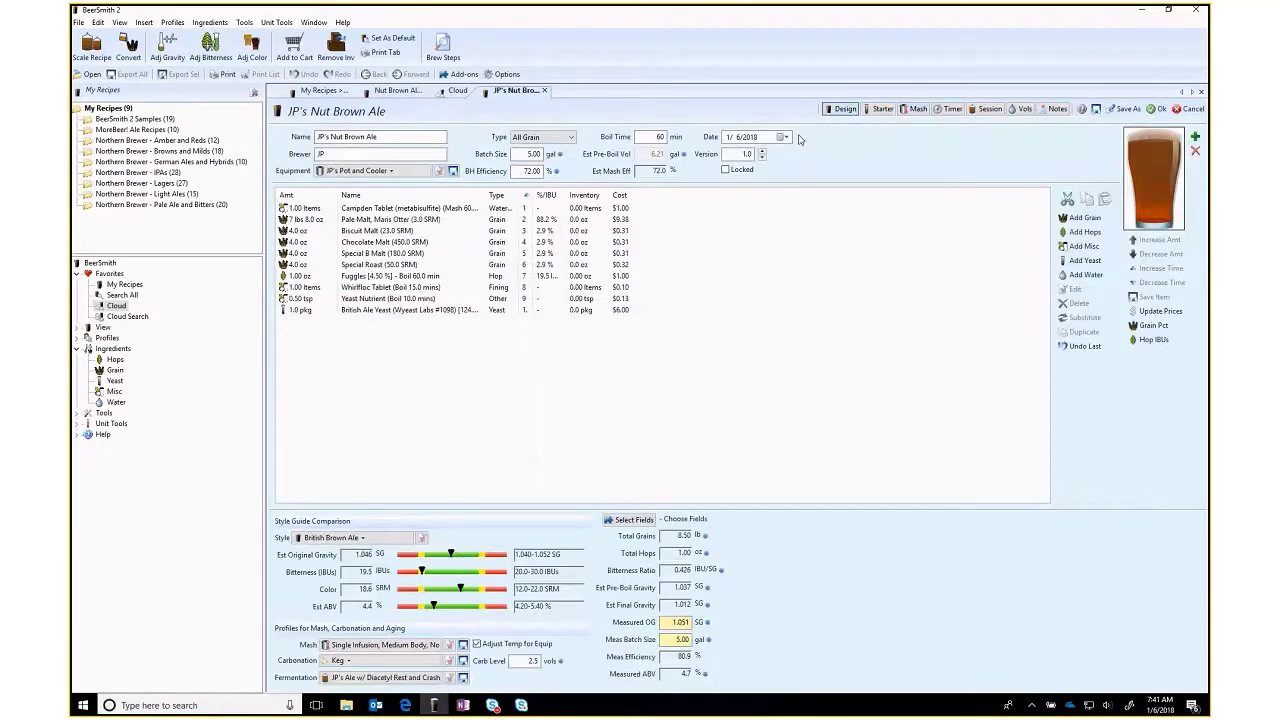
click(1086, 274)
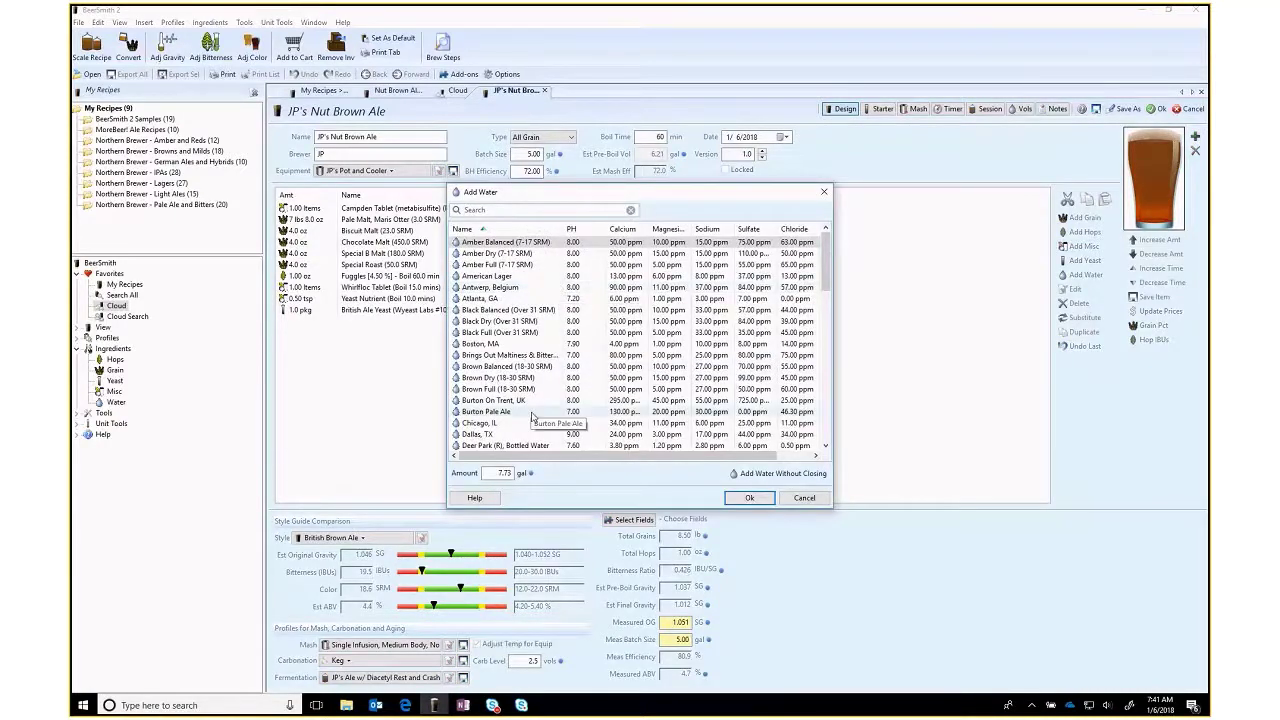
scroll(498, 398, down, 6)
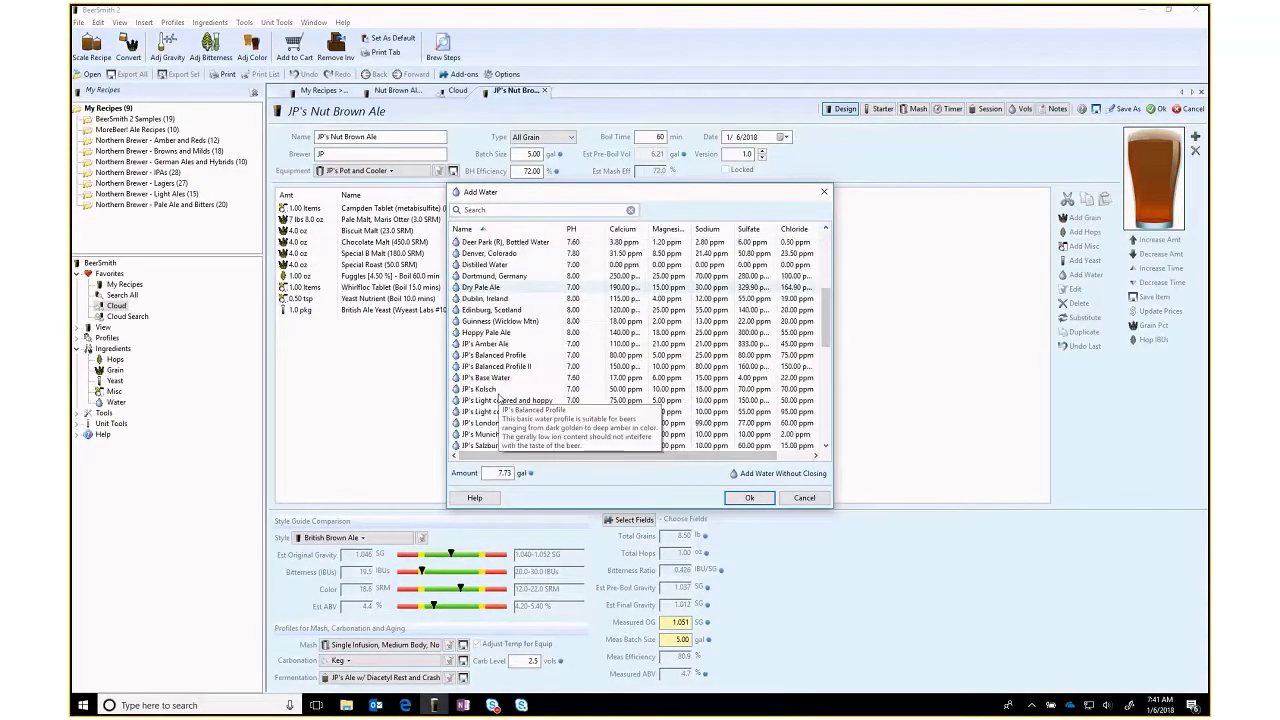
scroll(500, 350, down, 3)
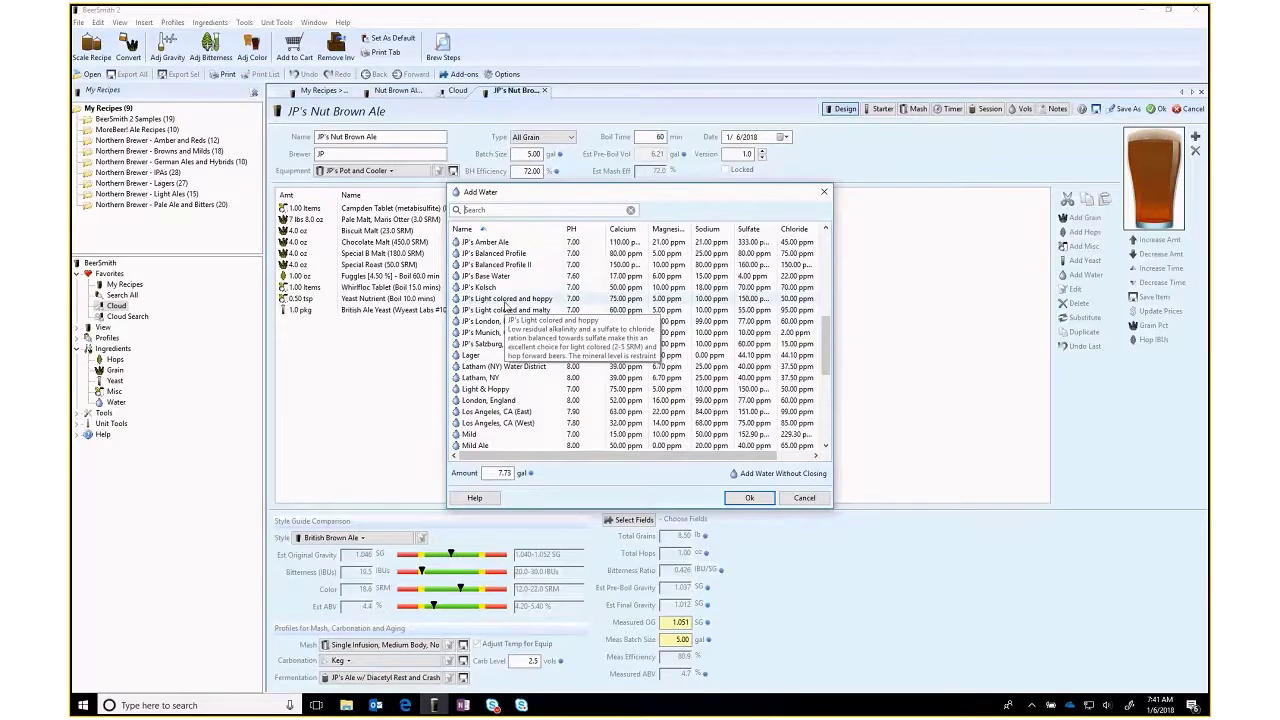
scroll(505, 308, up, 1)
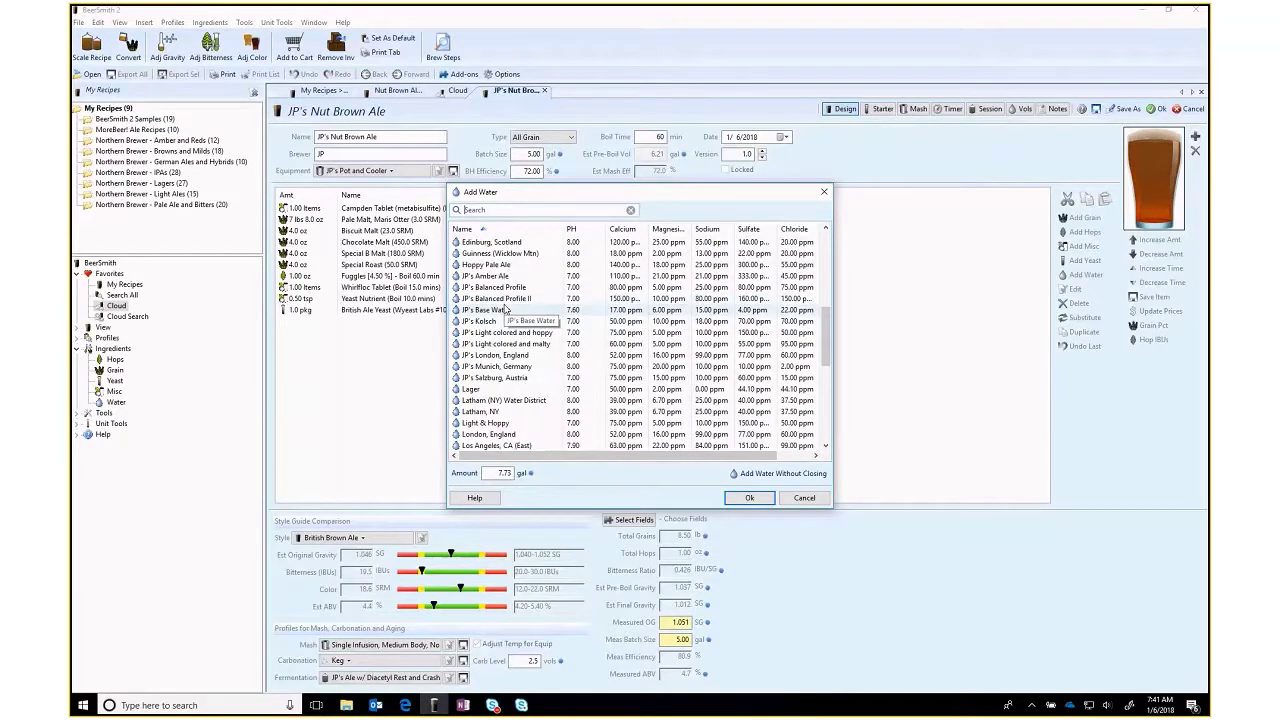
click(496, 298)
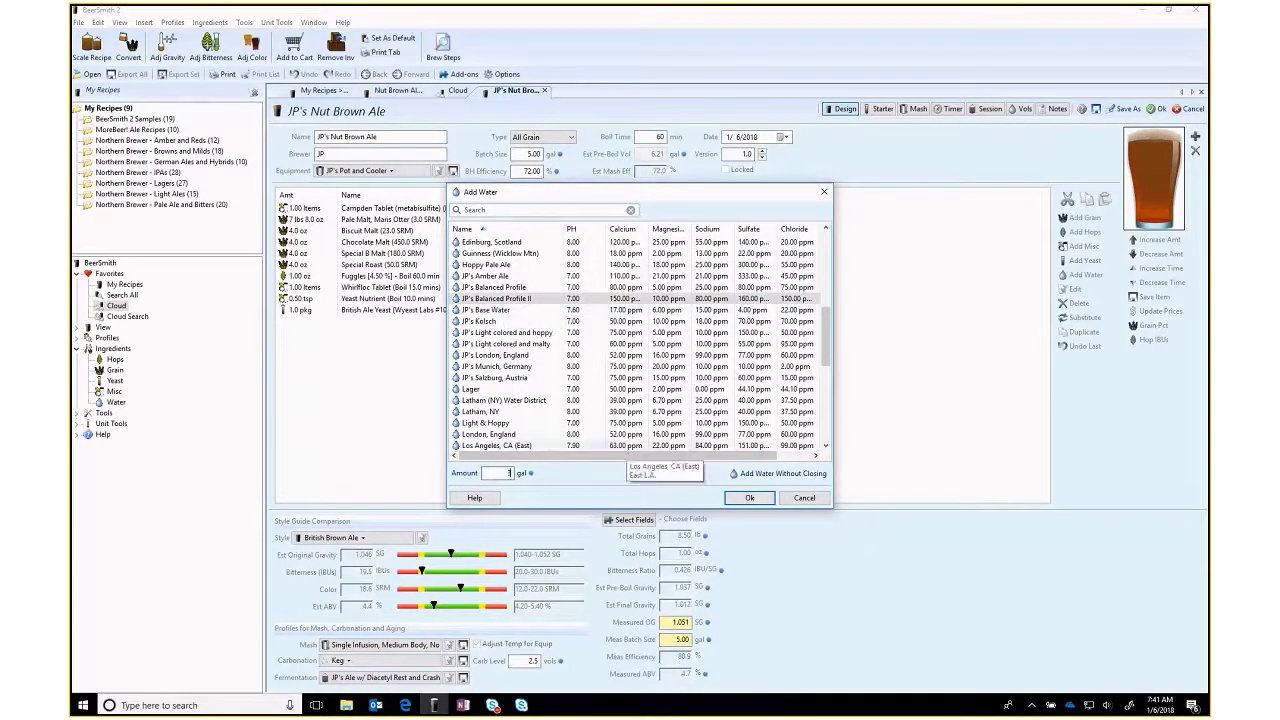
click(752, 497)
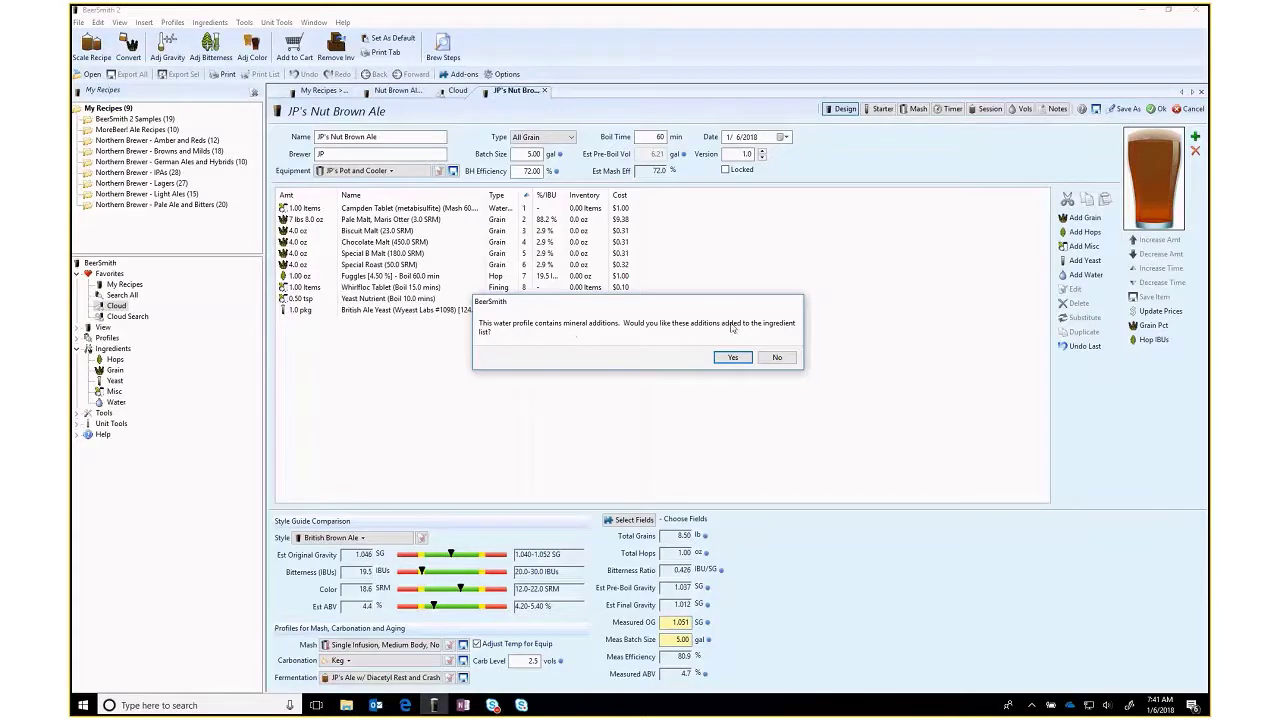
click(737, 360)
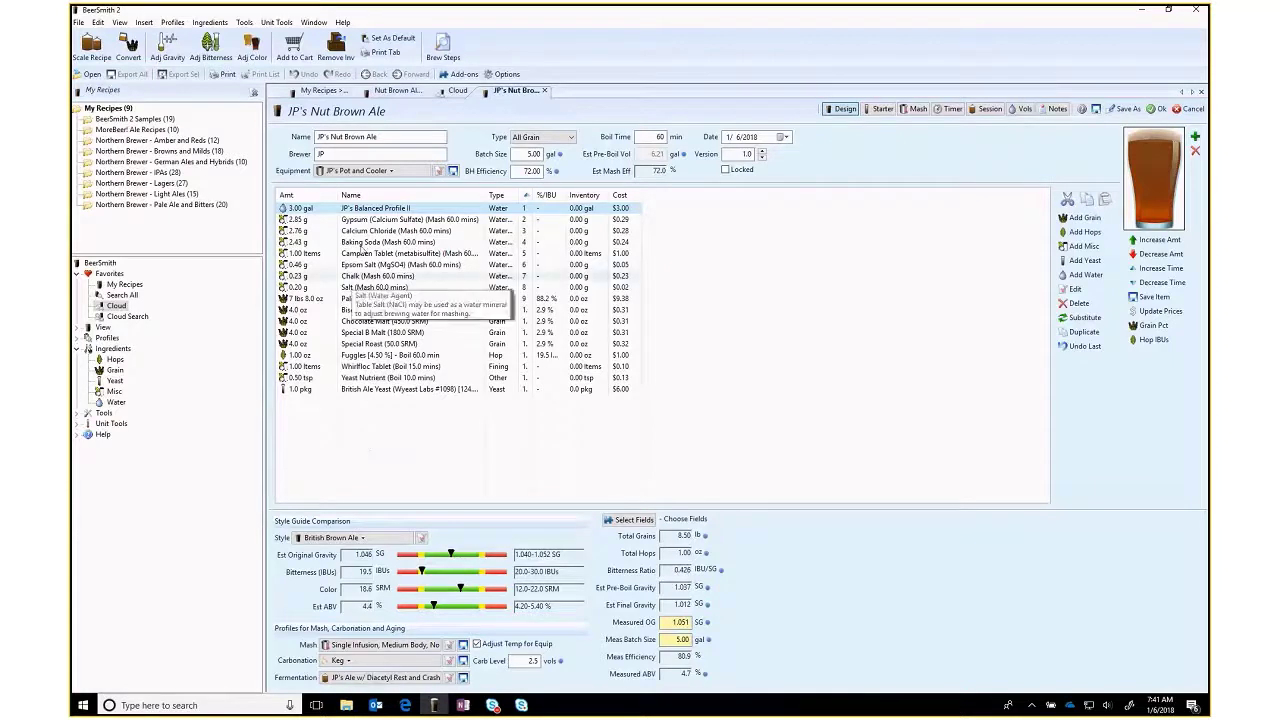
- Review the added water ingredients and check the recipe's estimated mash pH with JP's Balanced Profile II included
mouse_move(374, 212)
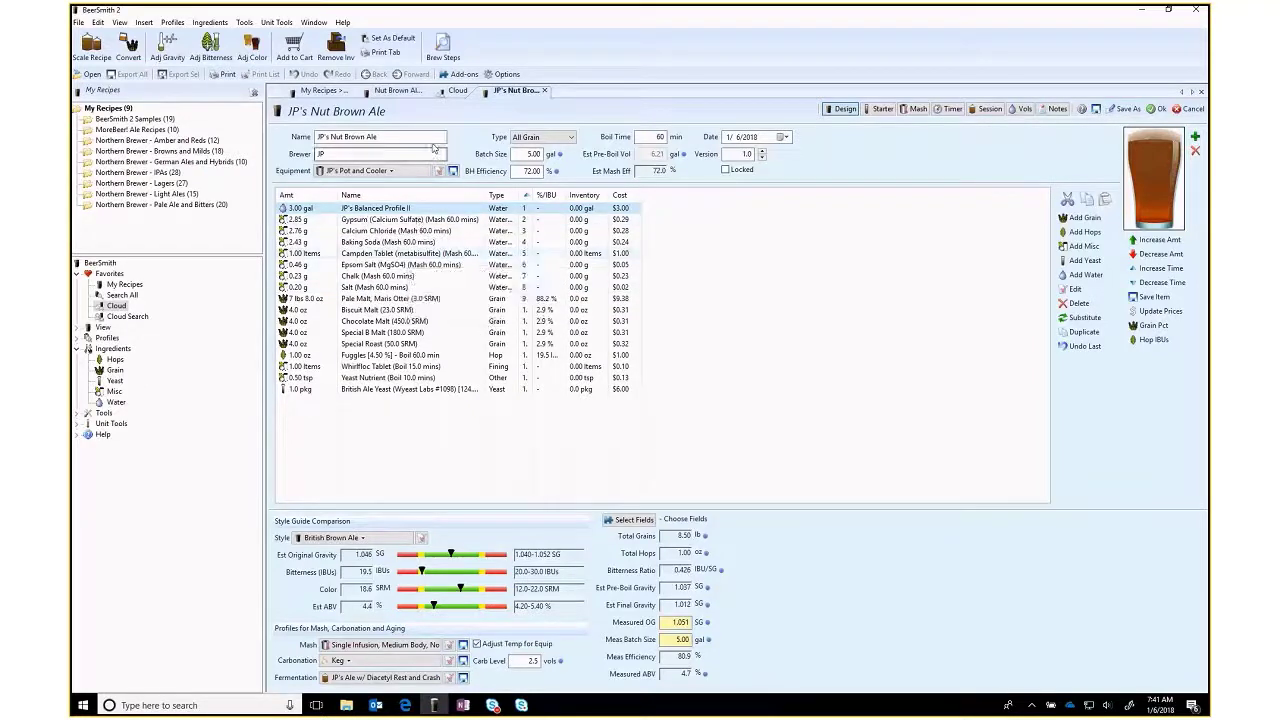
click(912, 110)
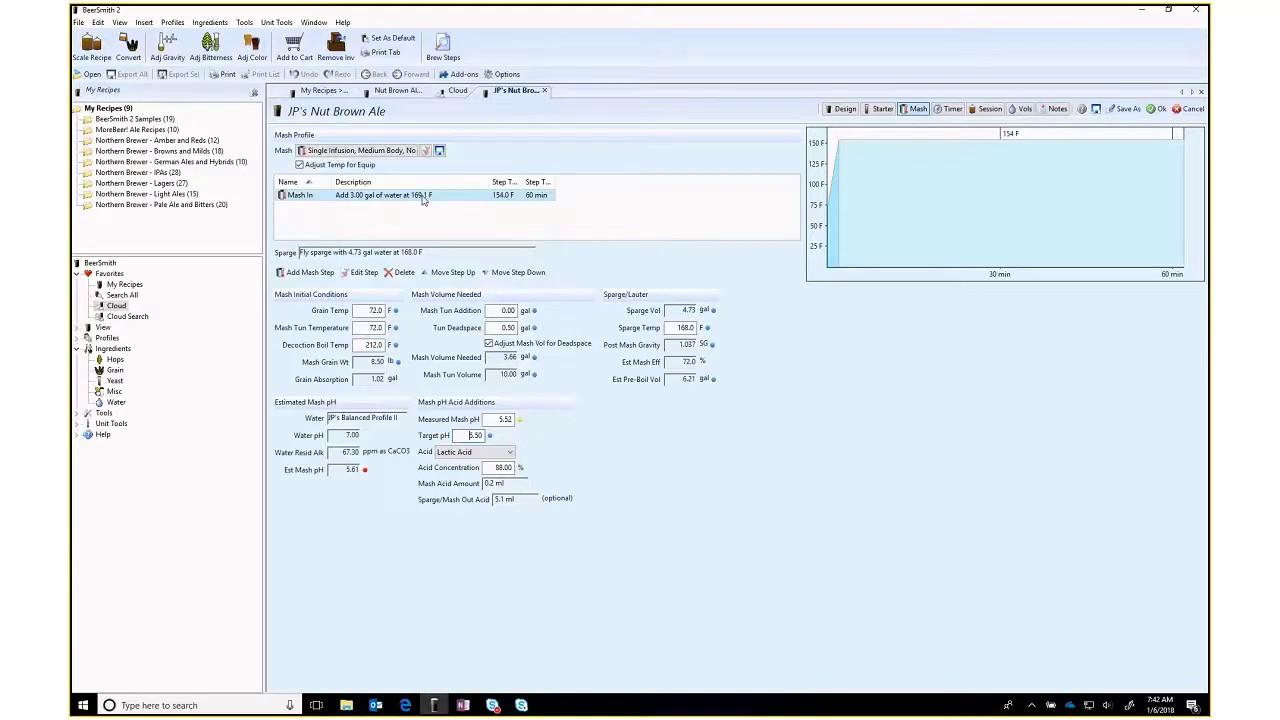
click(842, 108)
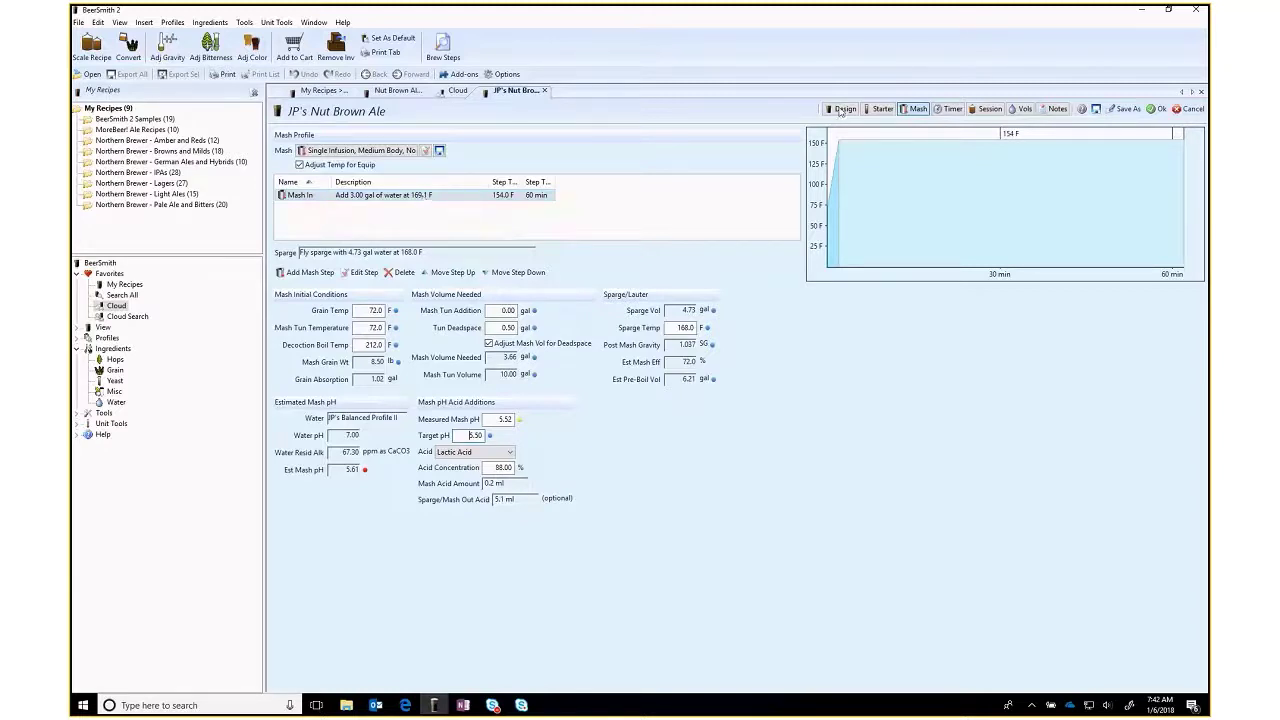